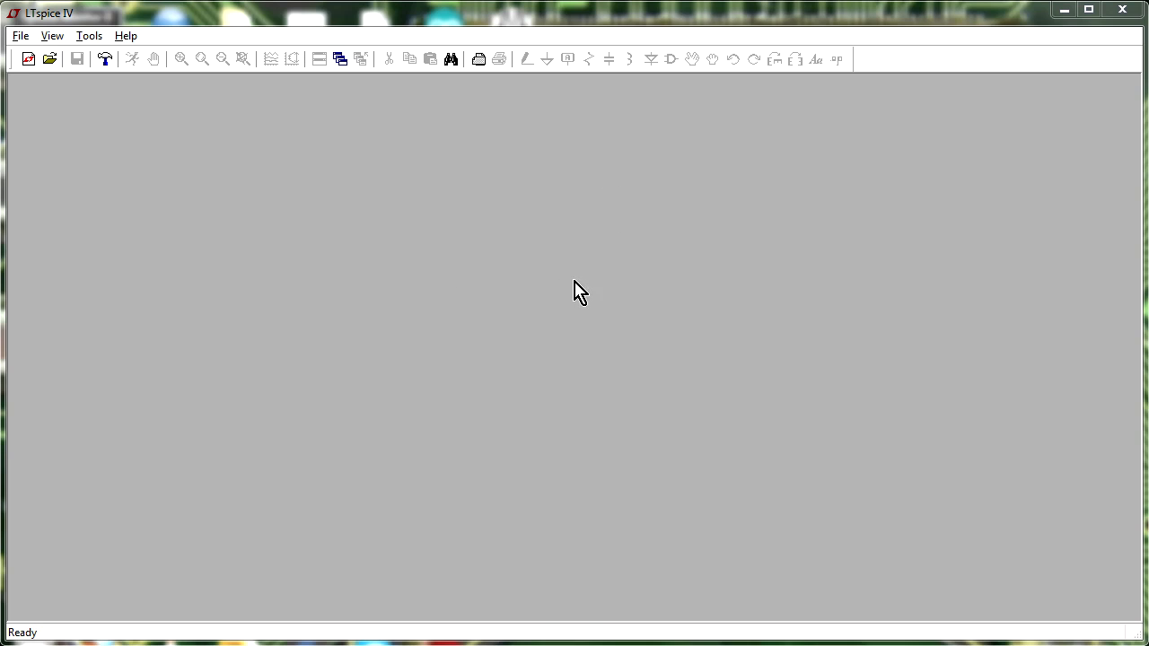
Step: Create a new schematic and place a ground symbol in the lower-left area of the sheet
click(18, 38)
click(90, 59)
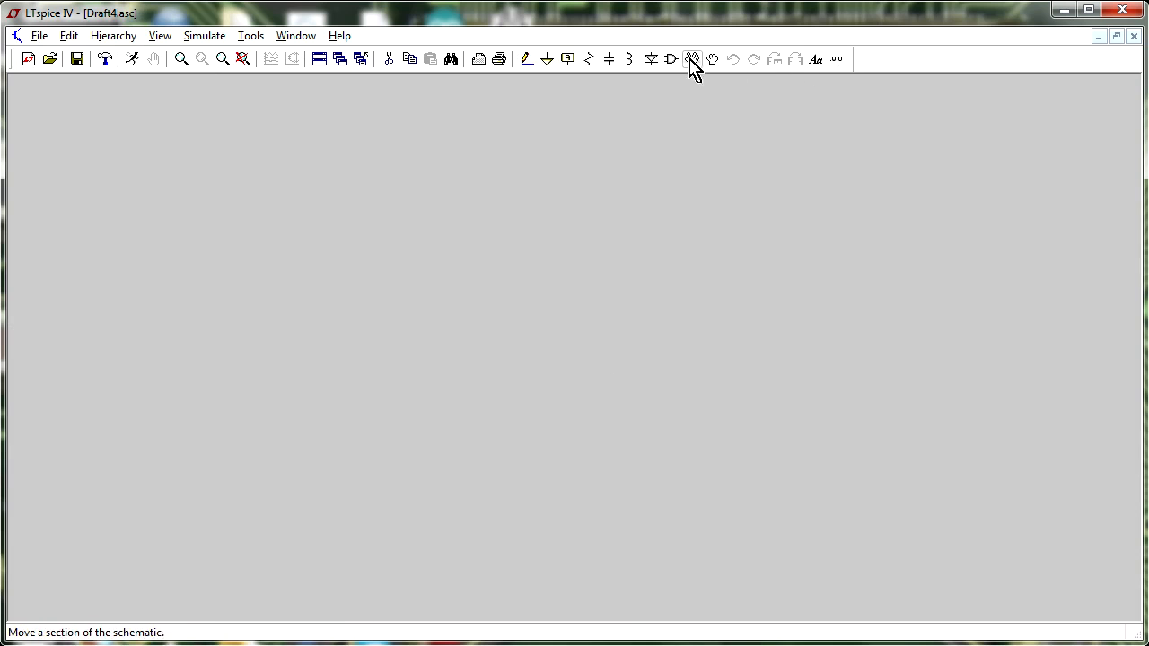
click(548, 61)
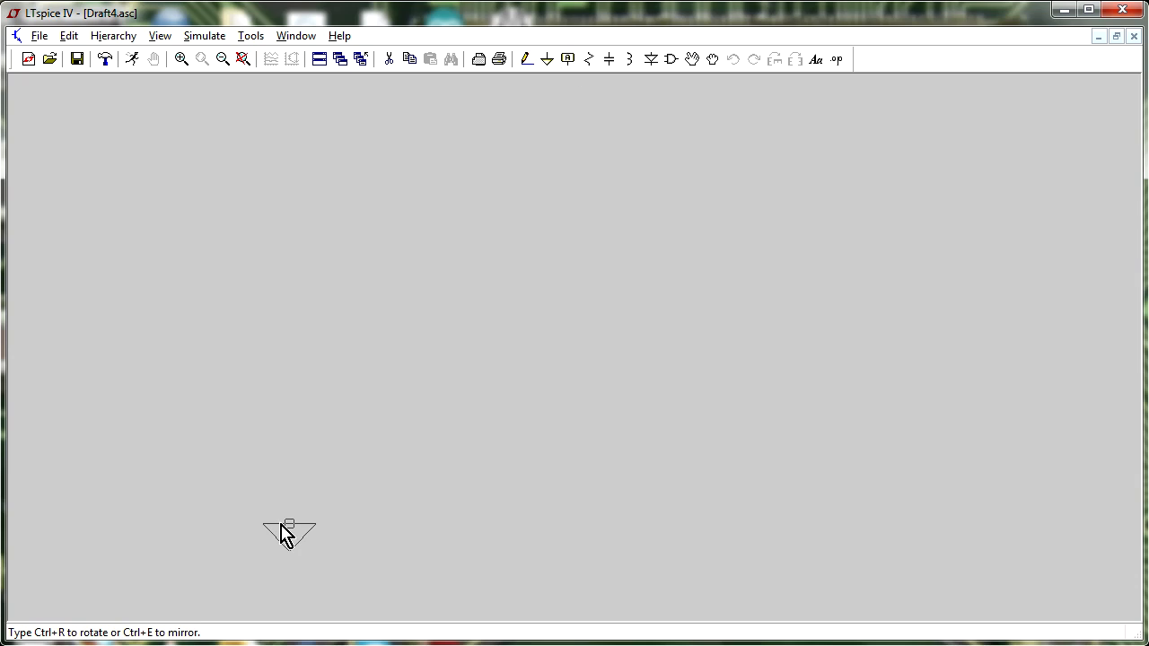
click(284, 526)
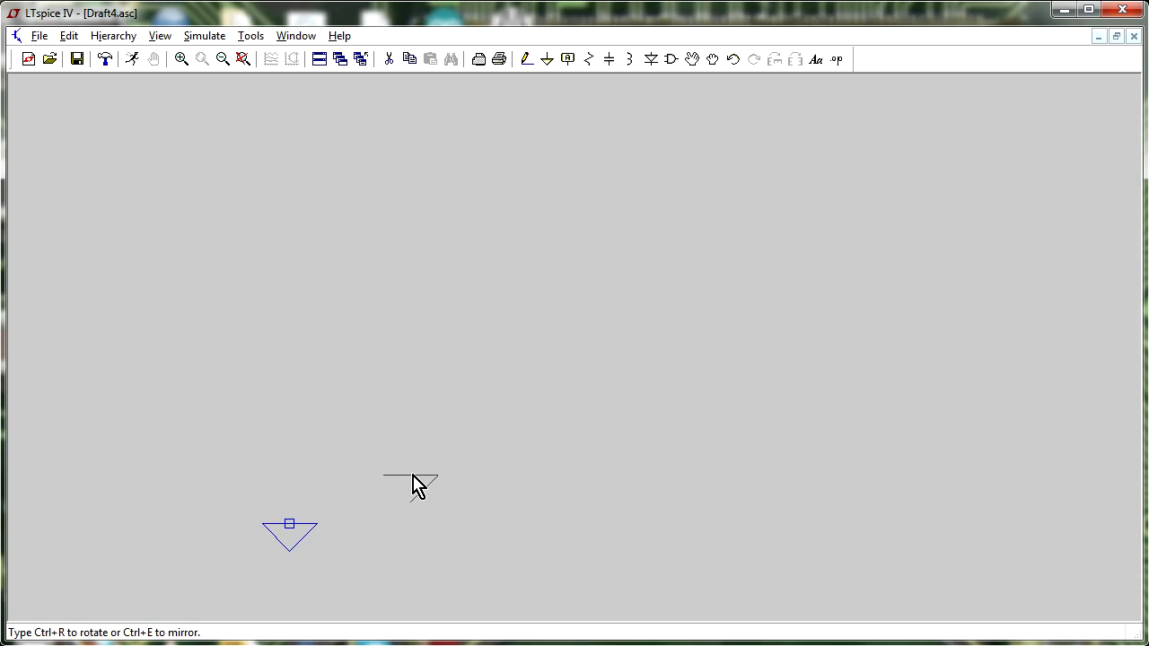
key(Escape)
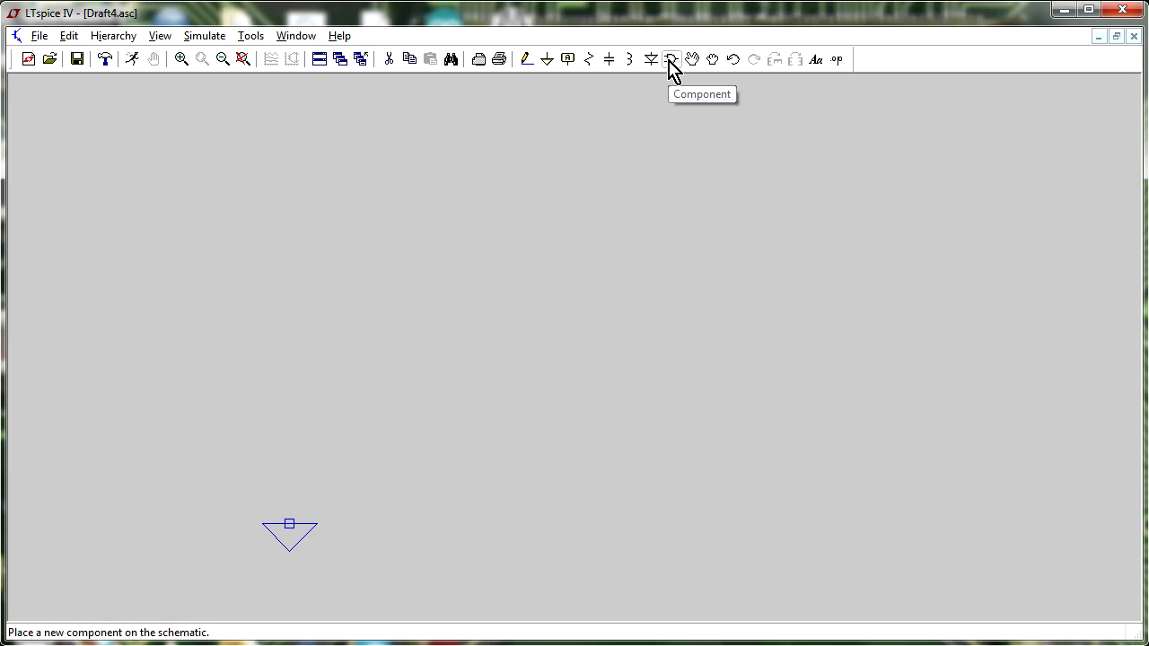
Step: Place two vertical resistors side by side, plus two horizontal resistors above and below the space between them
click(589, 63)
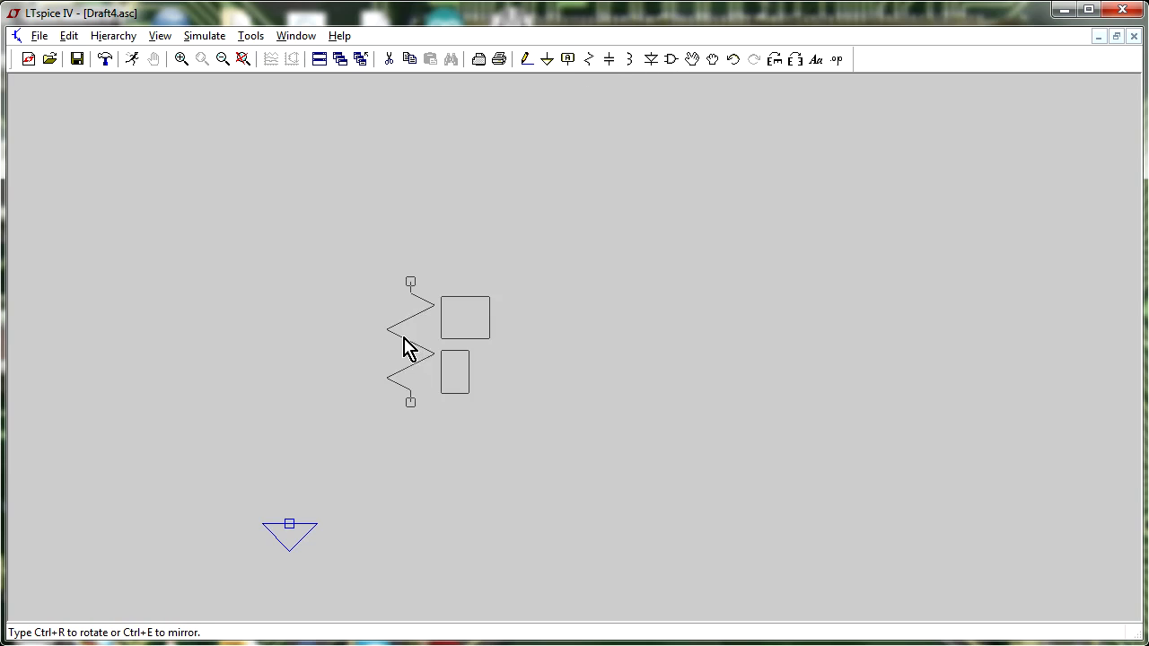
click(494, 329)
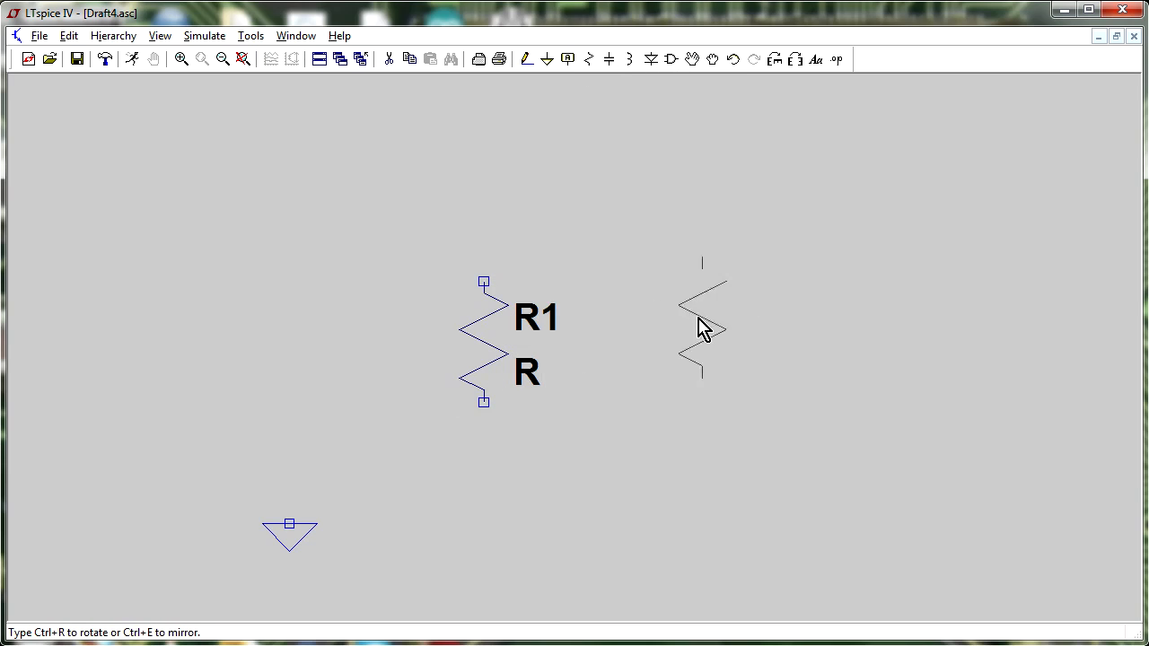
click(727, 342)
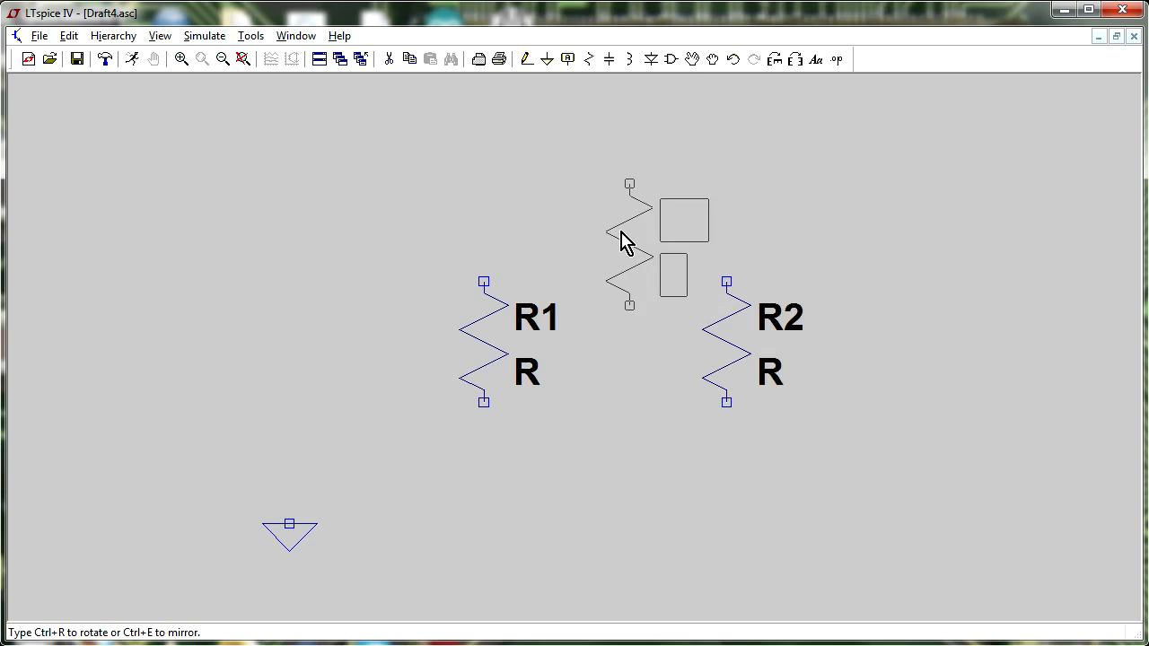
key(ctrl+r)
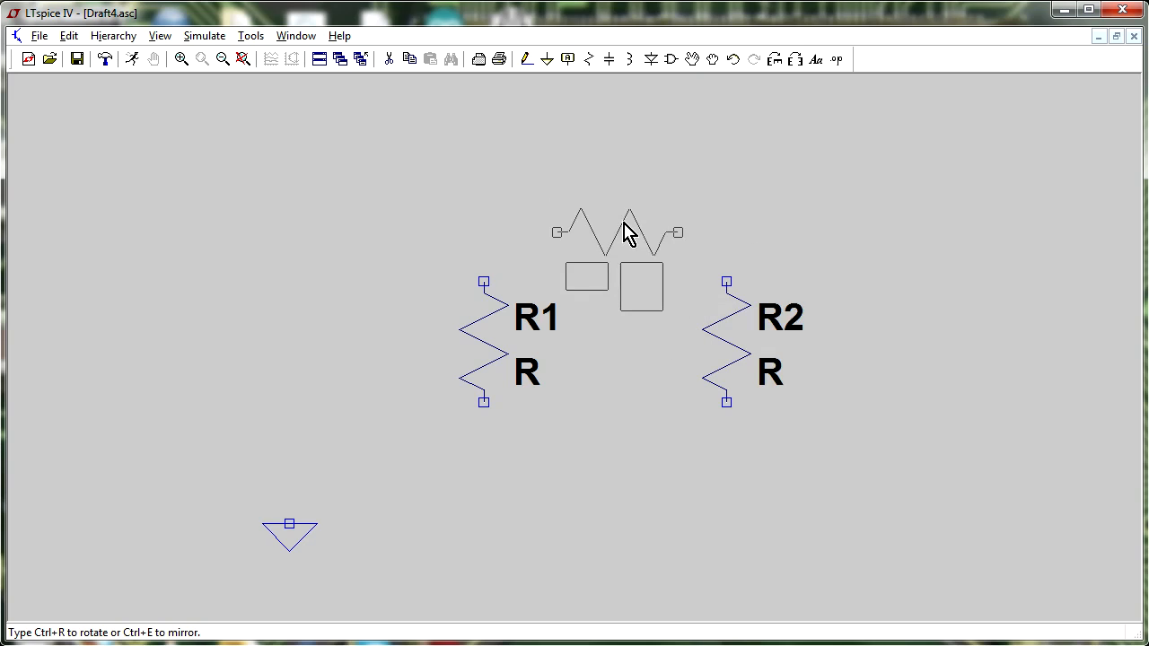
click(626, 228)
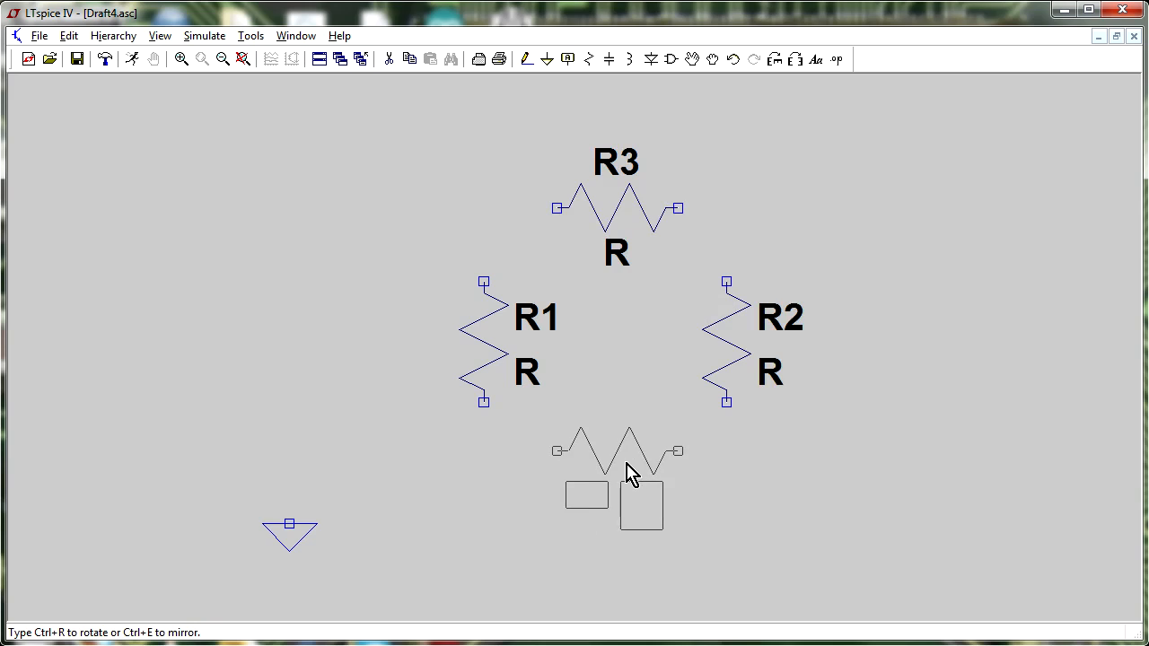
click(626, 473)
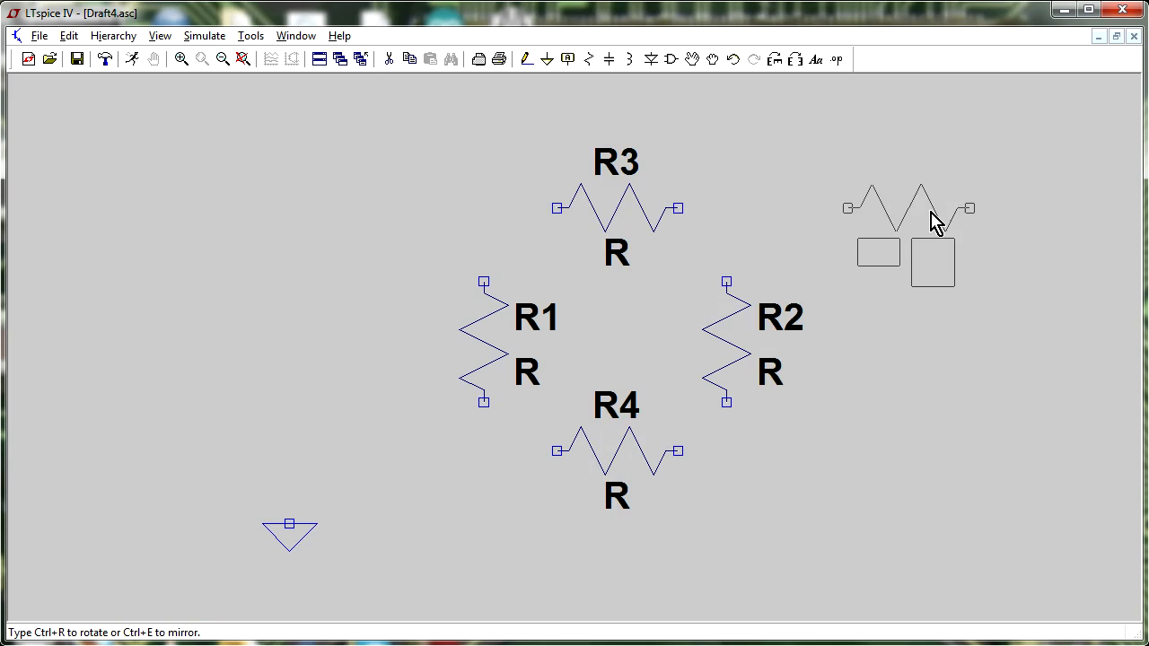
Step: Add two horizontal resistors to the right, aligned with R3 and R4, and a vertical resistor at the far right
click(934, 222)
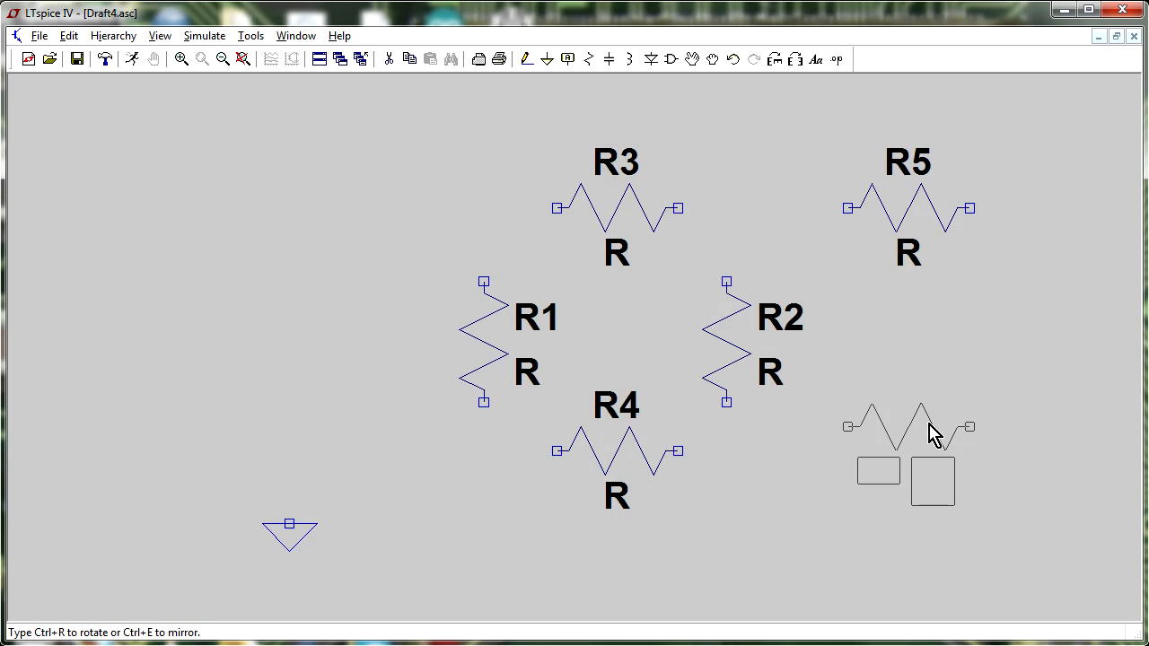
click(929, 459)
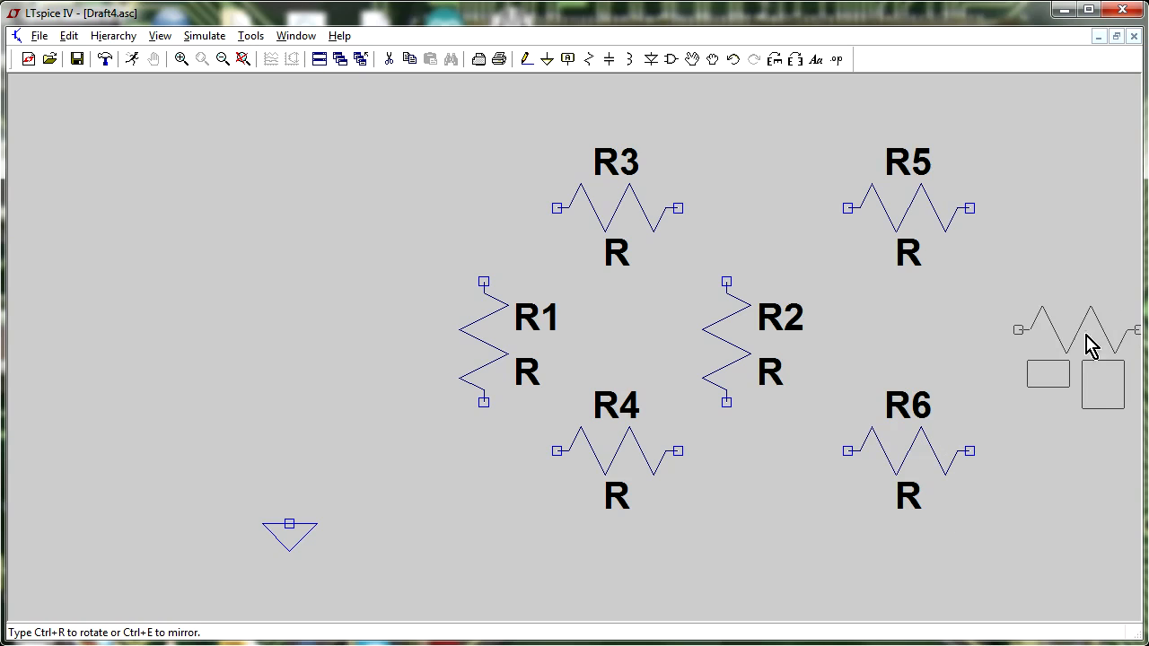
key(ctrl+r)
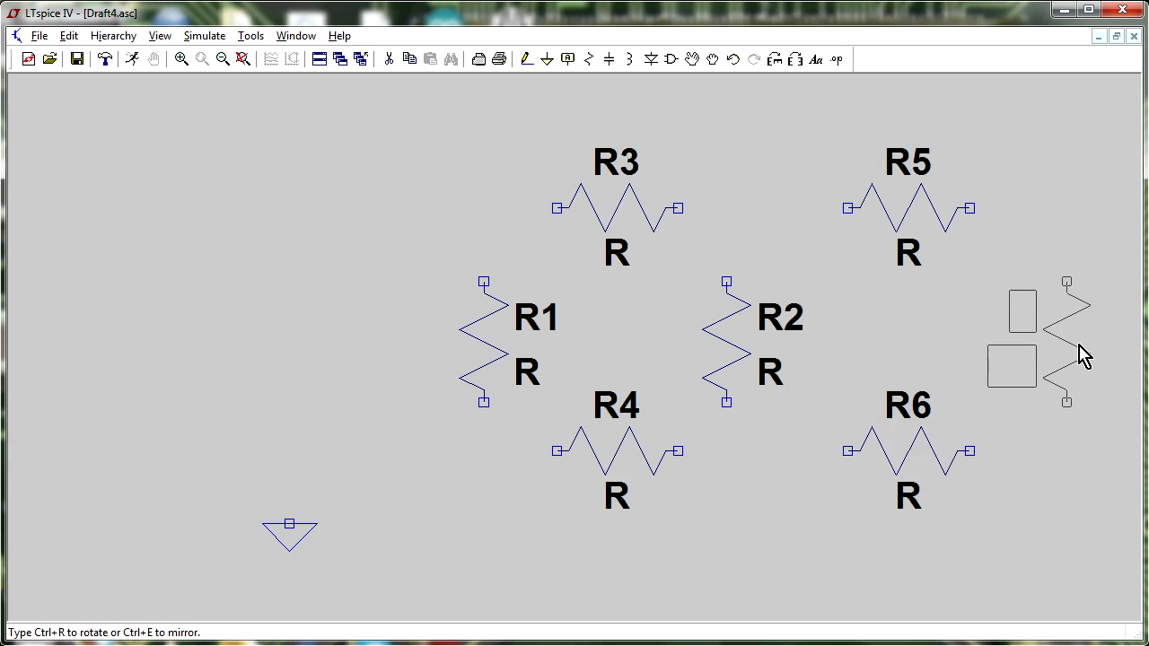
click(1081, 354)
key(Escape)
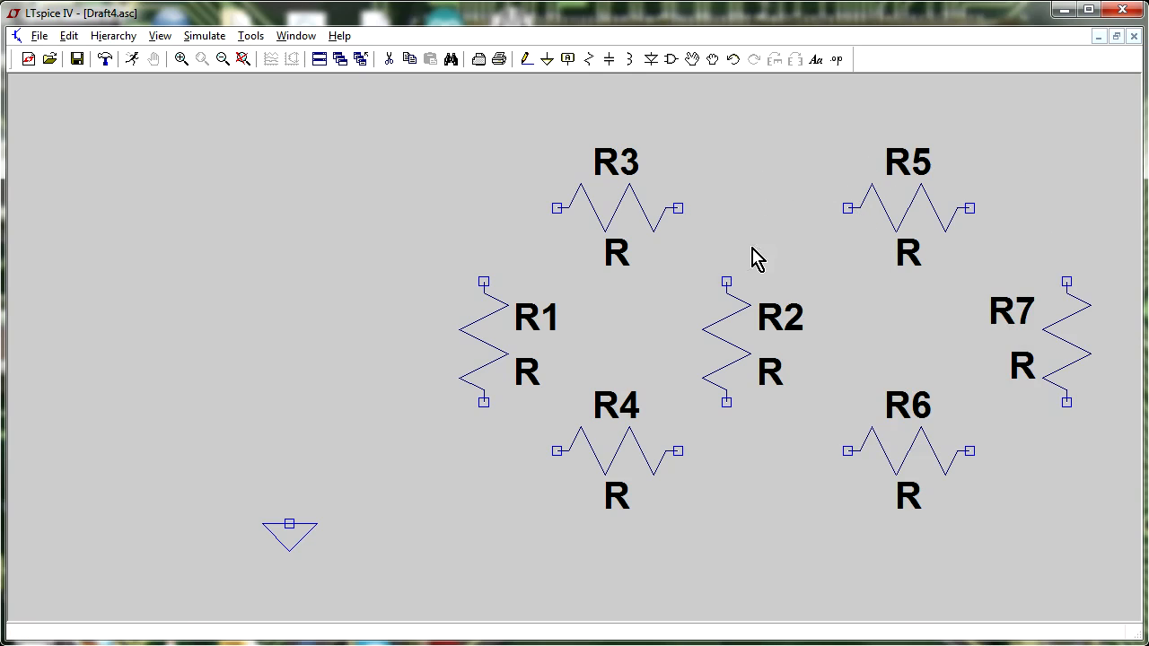
Step: Wire the left end of R3 to the top of R1 with a right-angle corner
click(527, 59)
click(556, 207)
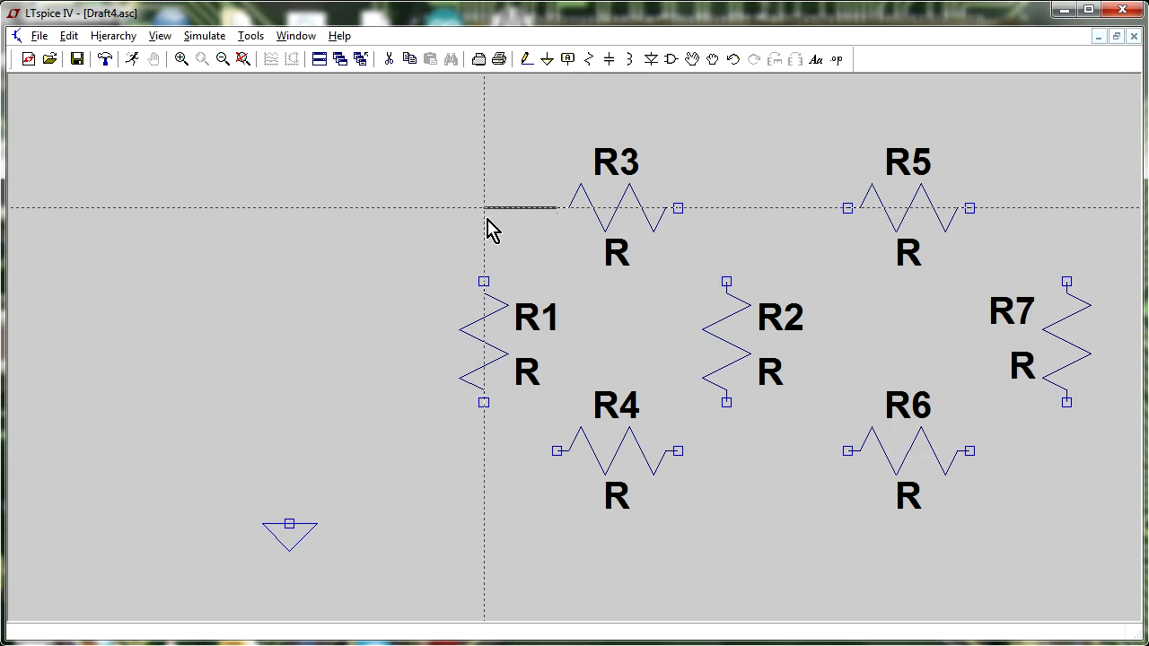
click(486, 220)
click(483, 281)
key(Escape)
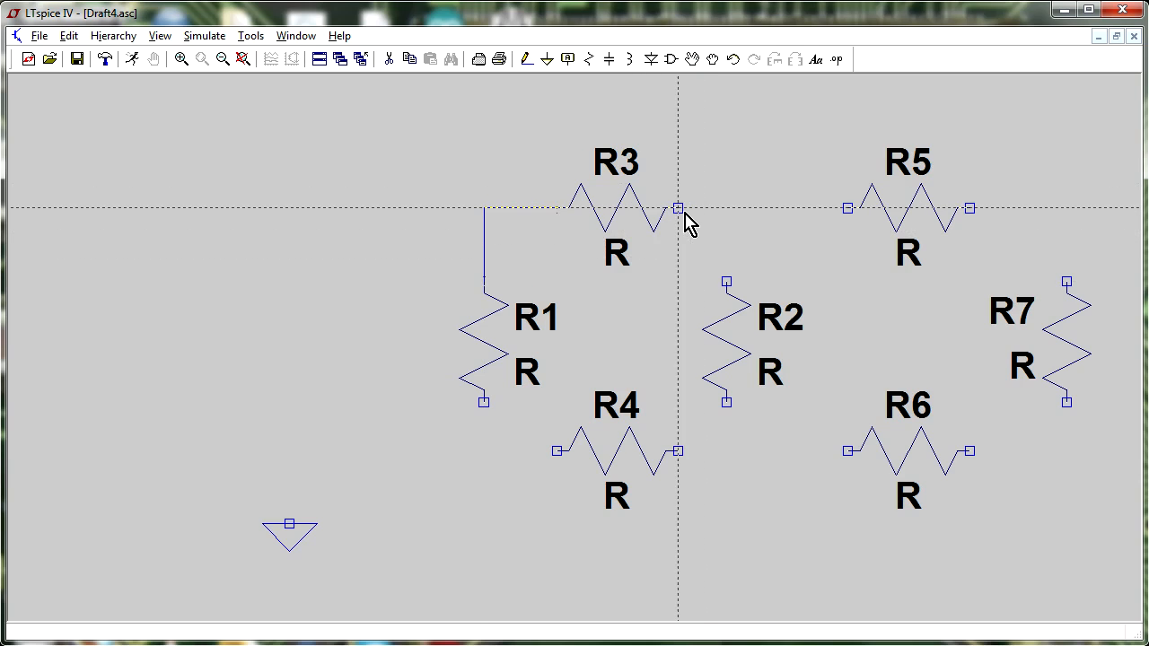
Step: Wire the right end of R3 to the top of R2 and connect the left end of R5 to that corner
click(679, 209)
click(734, 225)
click(726, 281)
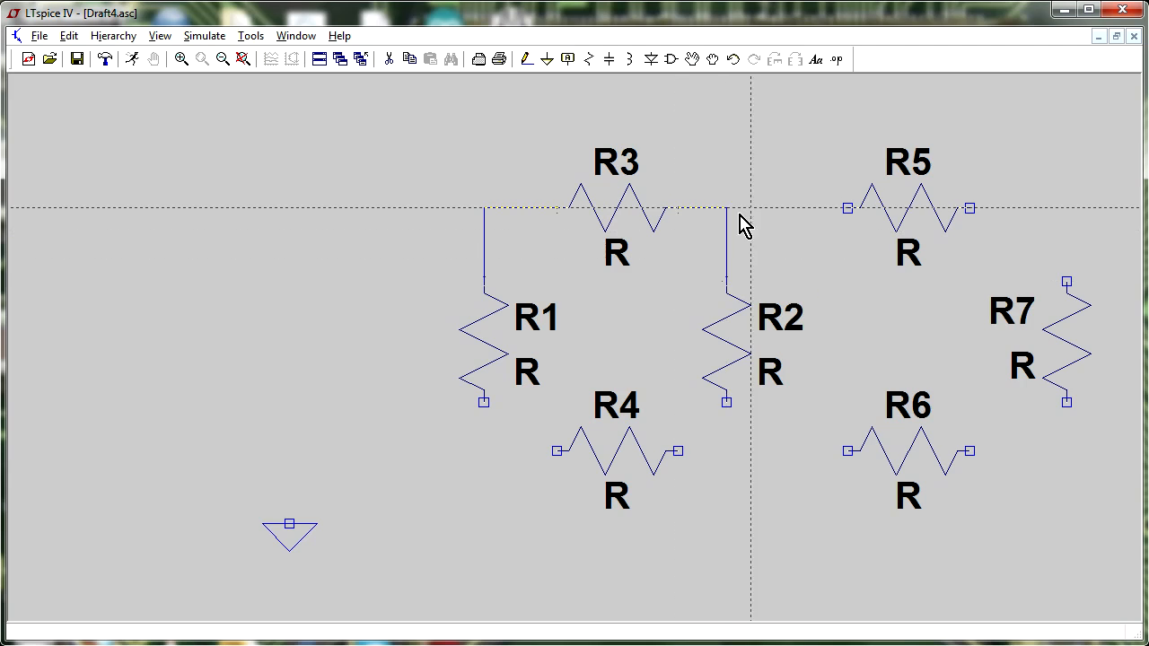
click(847, 209)
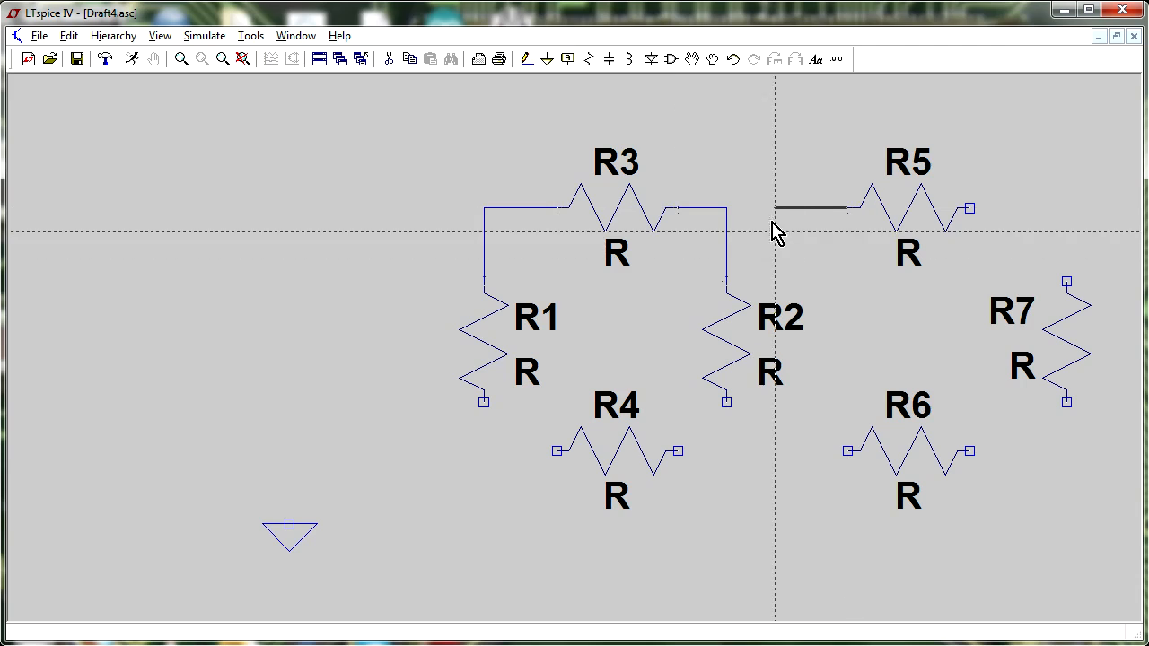
click(732, 209)
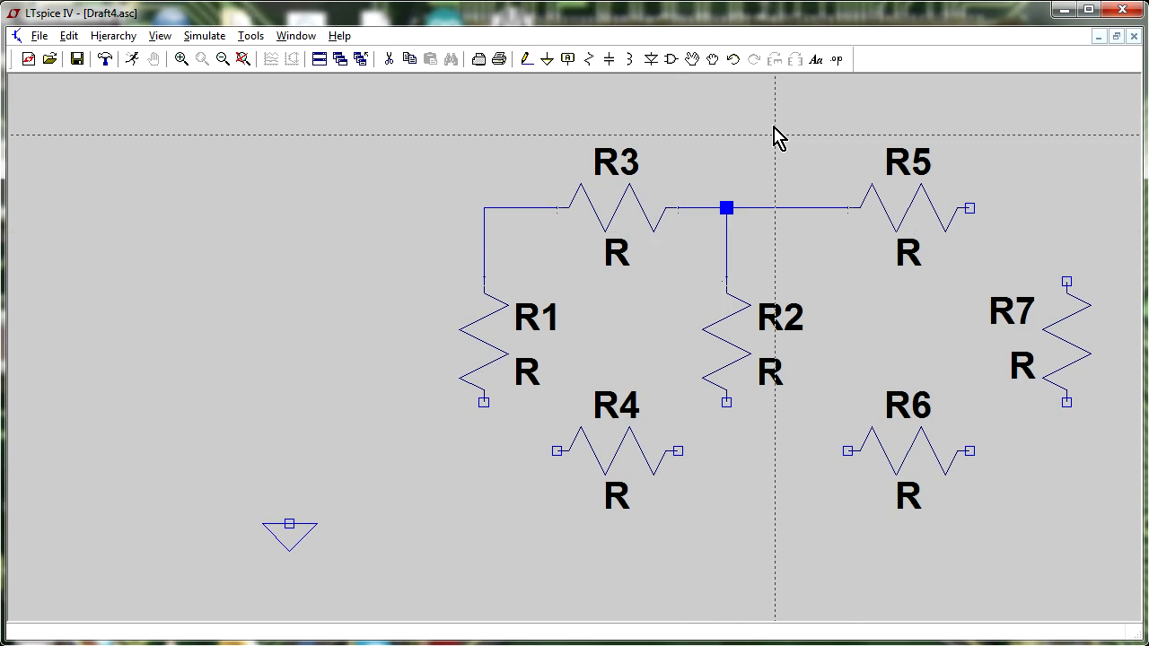
Step: Wire the right end of R5 to the top of R7 and the bottom of R7 to the right end of R6
click(968, 210)
click(1066, 281)
click(1064, 400)
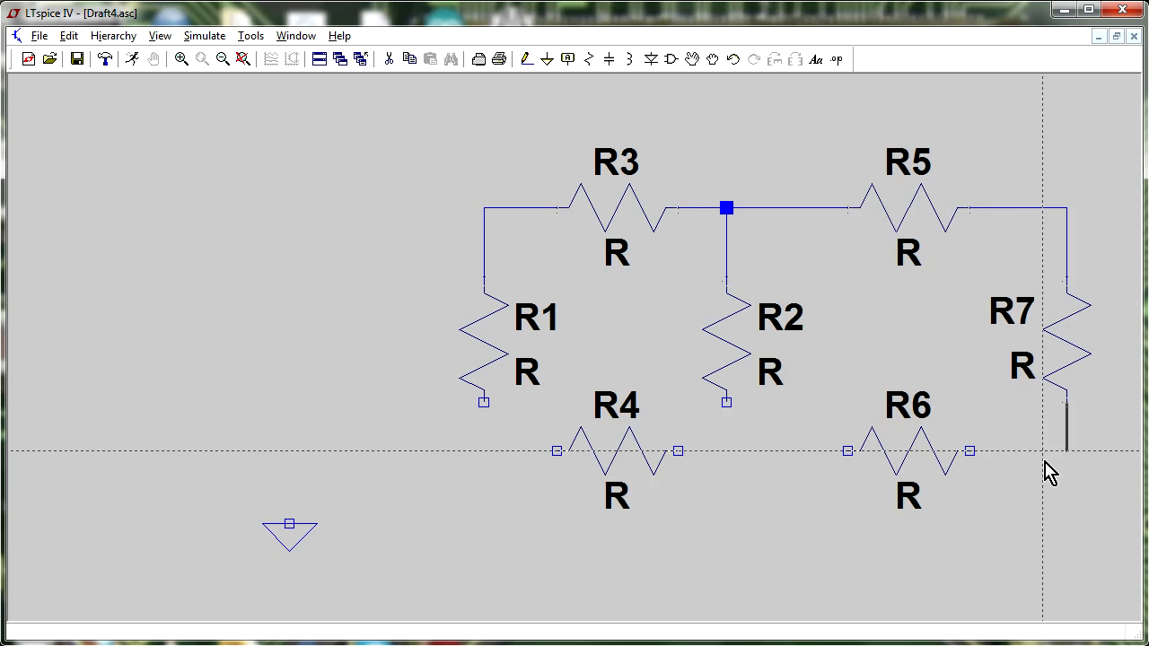
click(969, 451)
Step: Wire the left end of R6 to the right end of R4 and connect the bottom of R2 to that wire
click(847, 450)
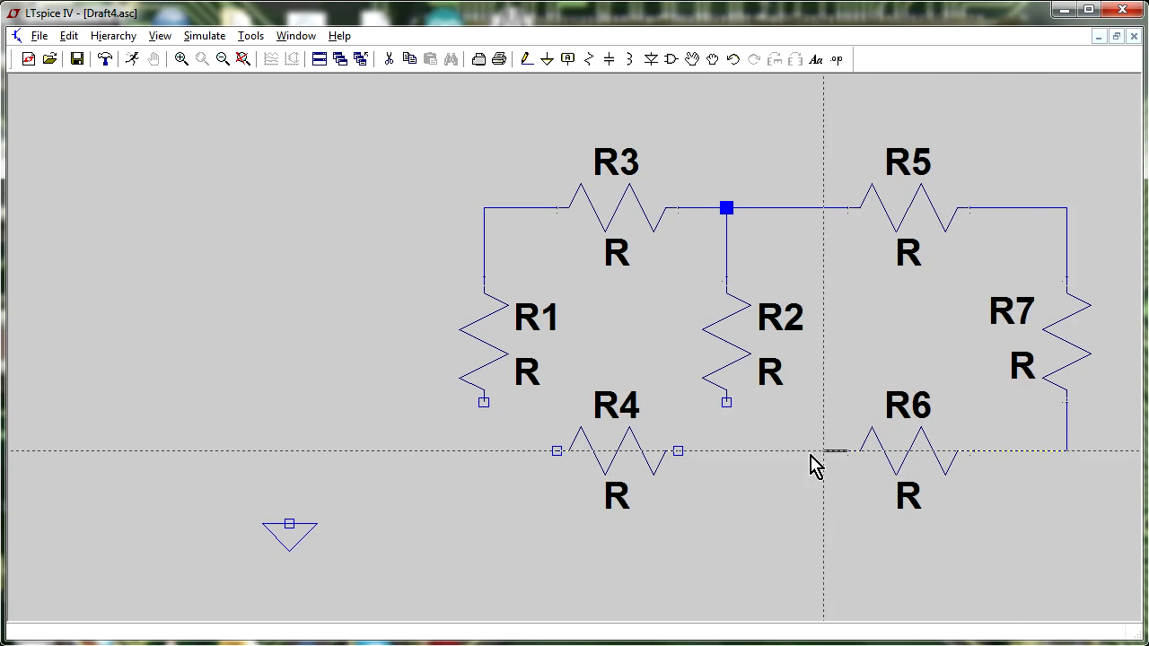
click(678, 451)
click(728, 404)
click(729, 452)
Step: Wire the left end of R4 to the bottom of R1 to close the left loop
click(562, 465)
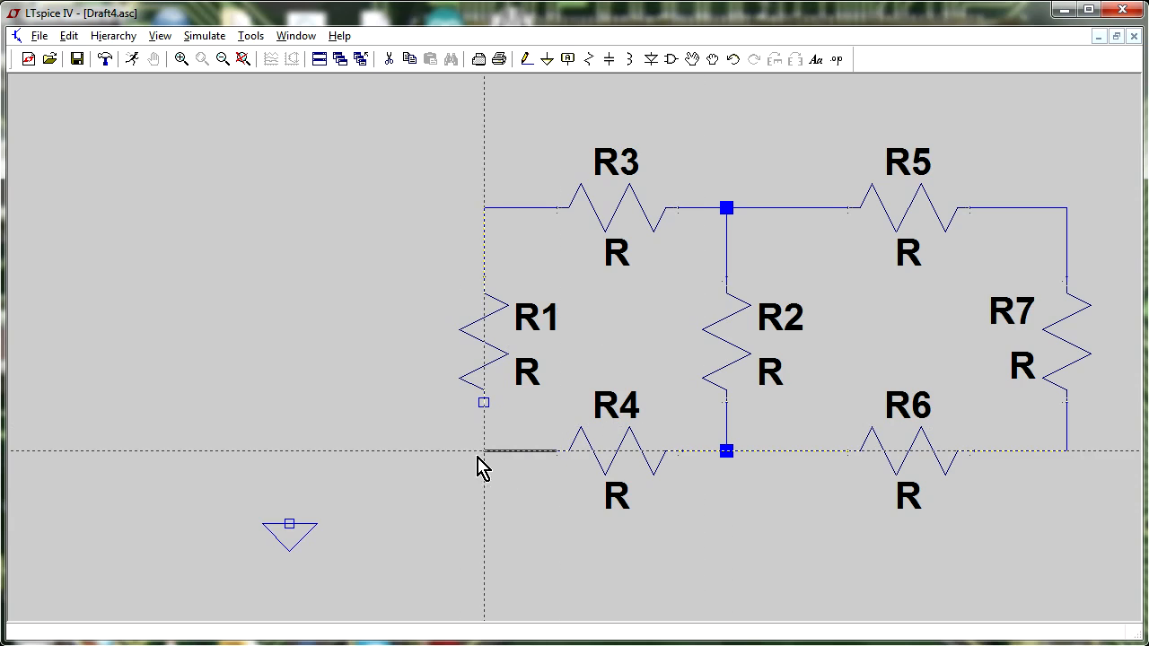
click(486, 402)
key(Escape)
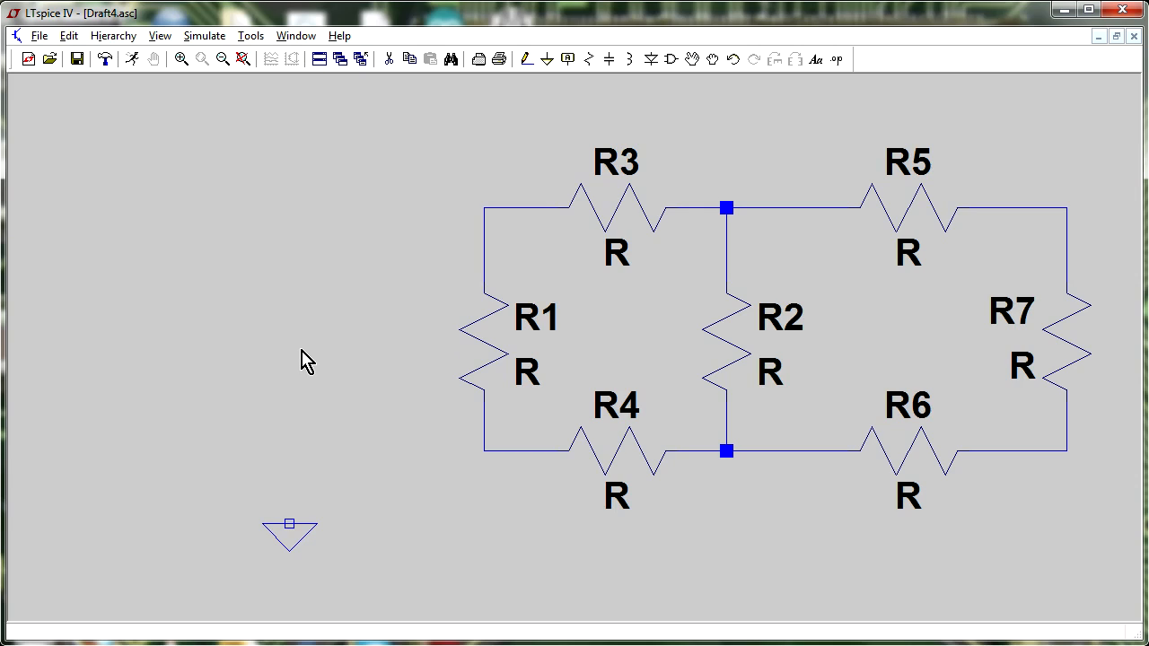
right_click(321, 317)
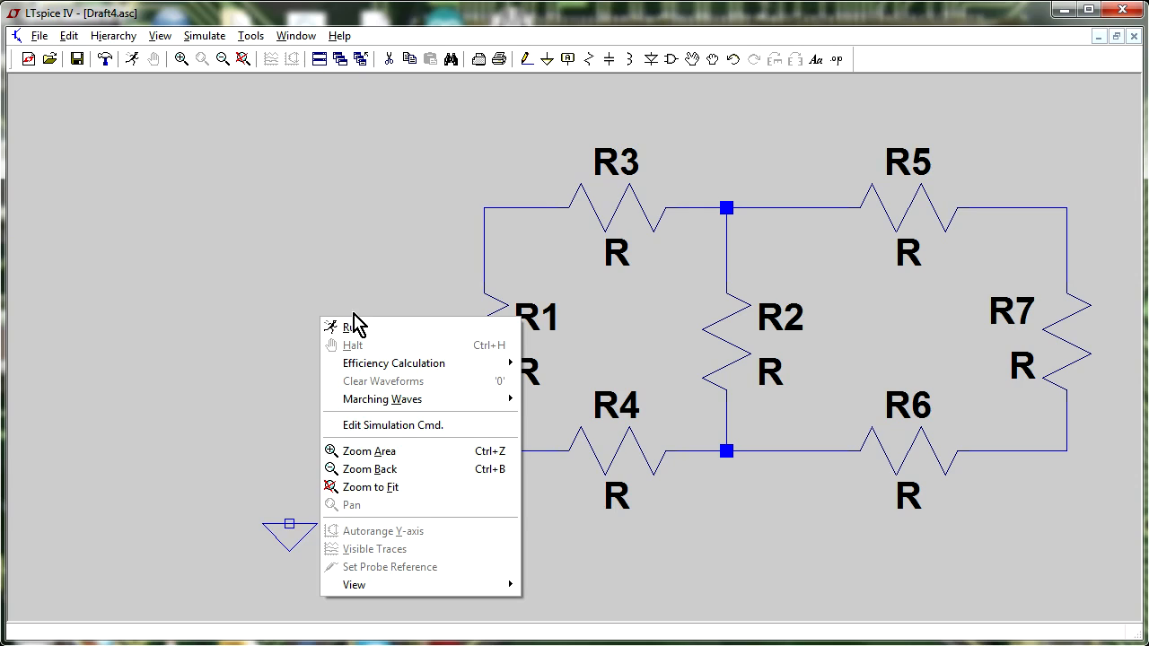
click(571, 12)
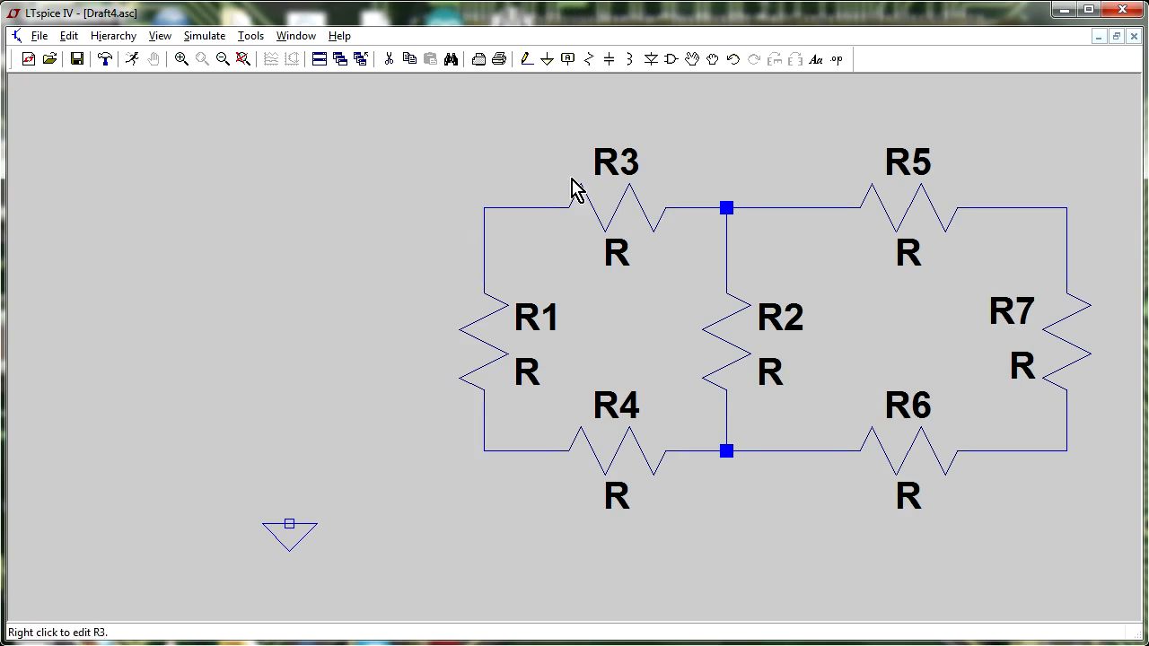
Step: Find the voltage source in the component library and place one above the ground symbol
click(672, 59)
drag(642, 528, 486, 537)
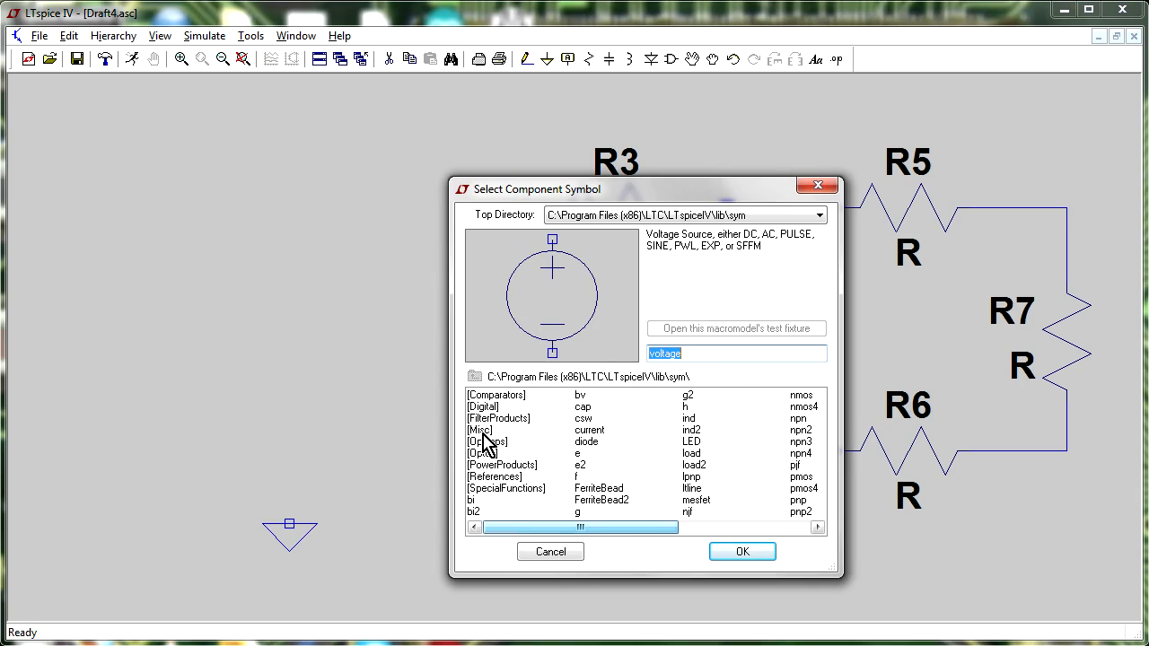
drag(555, 531, 580, 529)
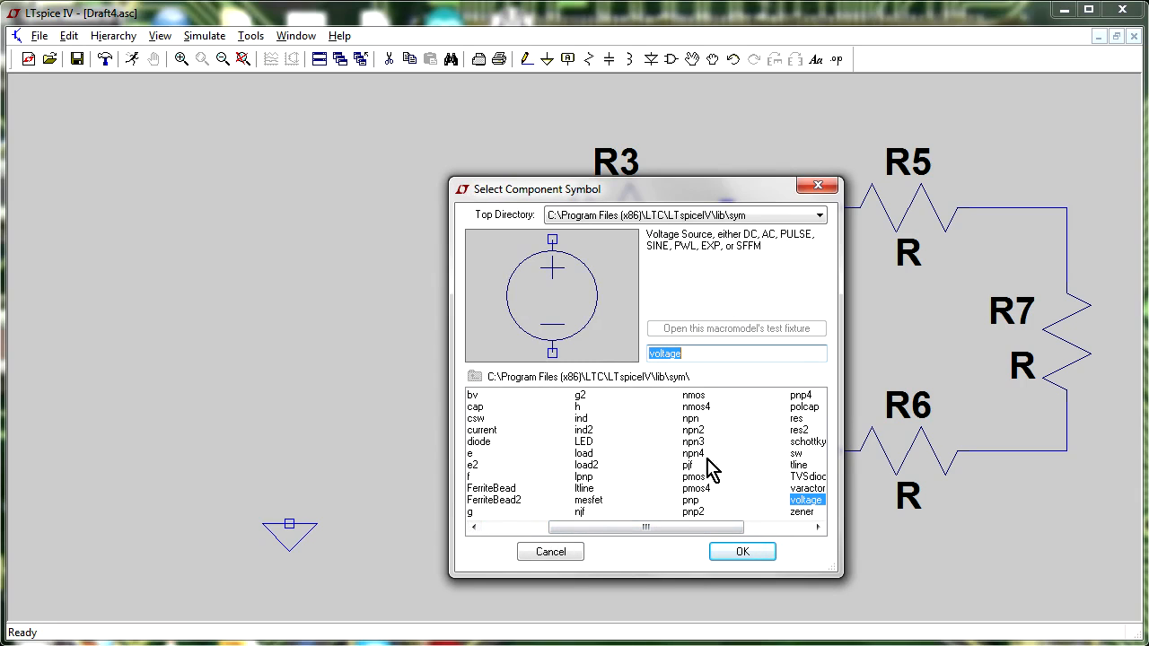
drag(659, 532, 718, 528)
click(705, 488)
click(709, 500)
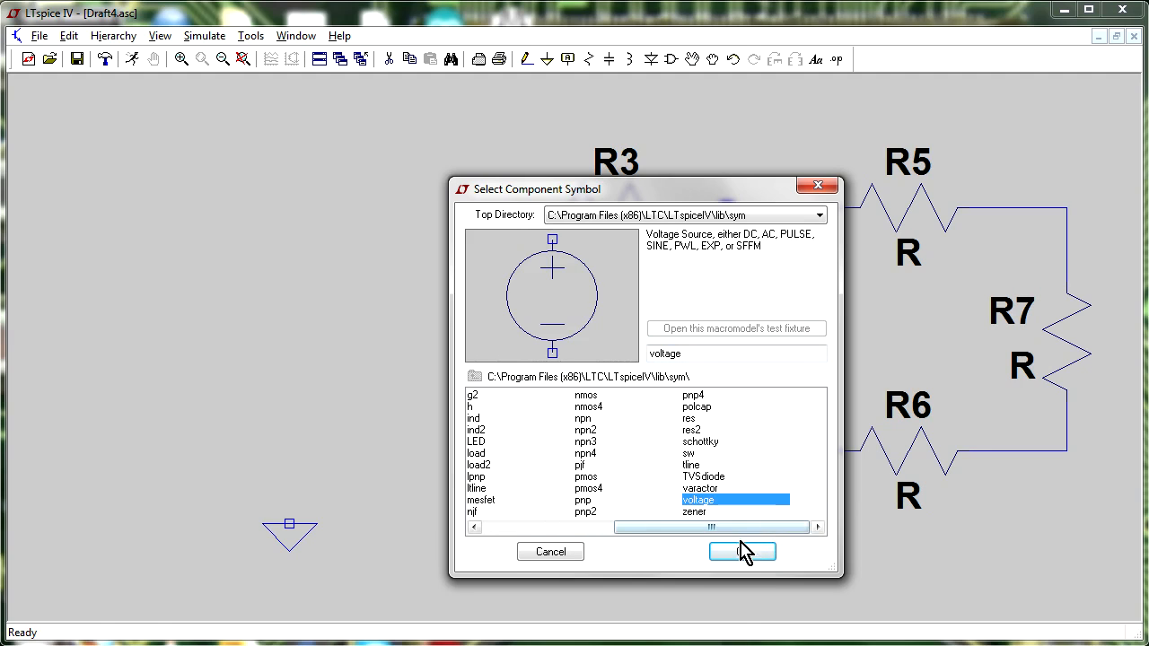
click(739, 551)
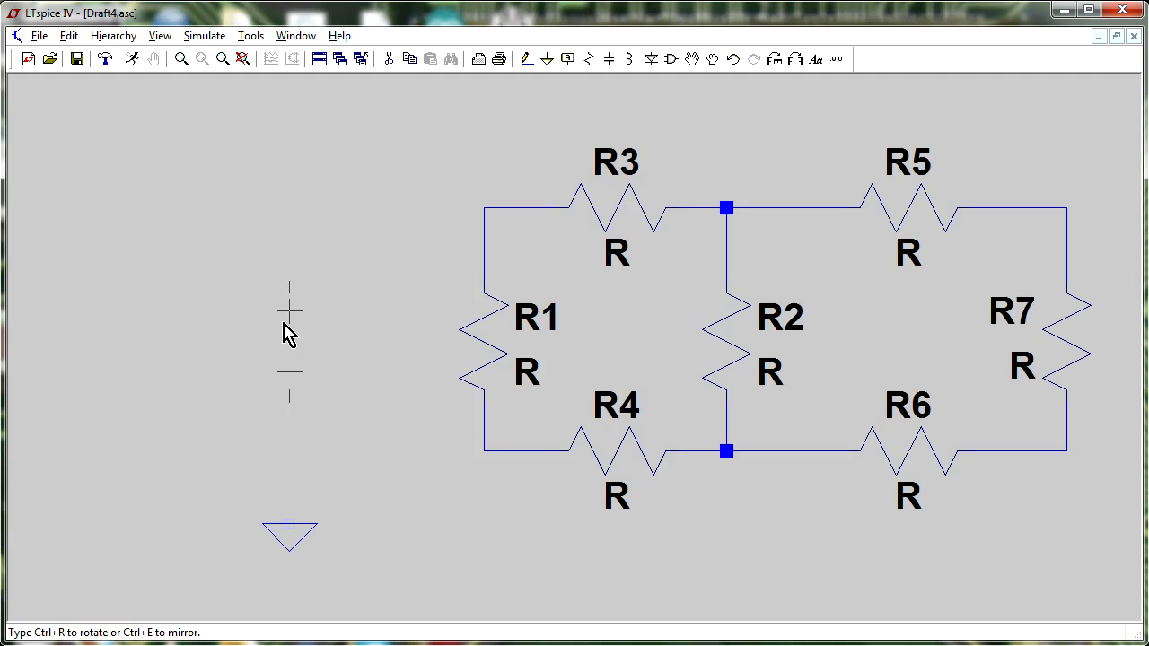
click(287, 317)
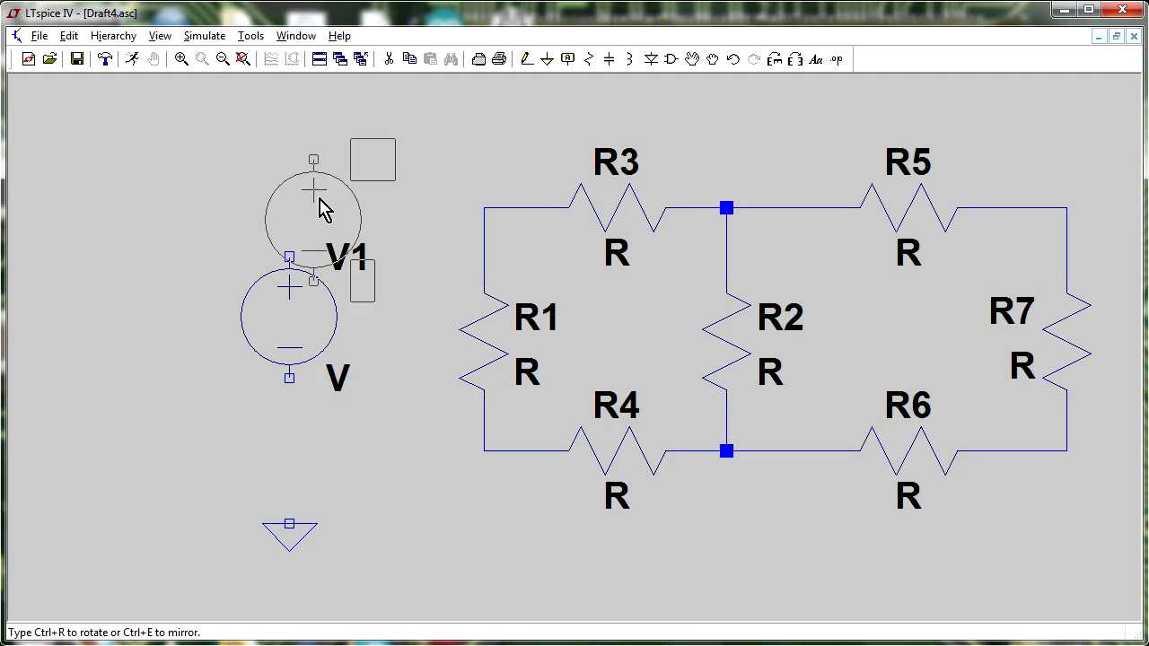
right_click(292, 324)
Step: Set the voltage source's DC value to 1 V
right_click(289, 324)
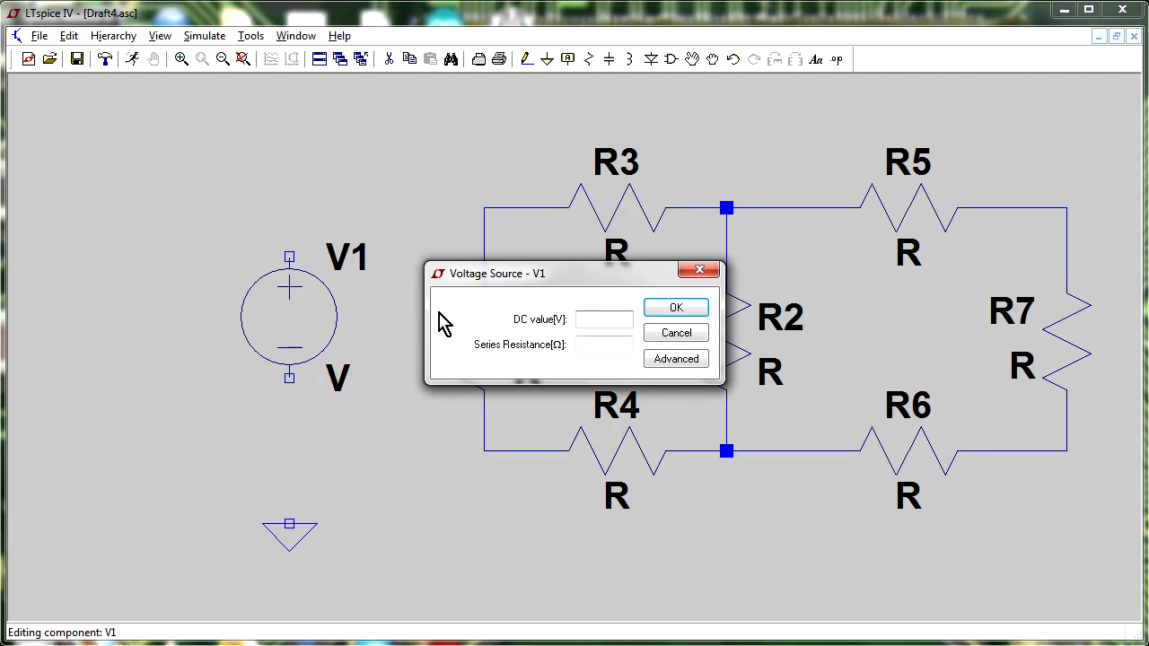
click(663, 312)
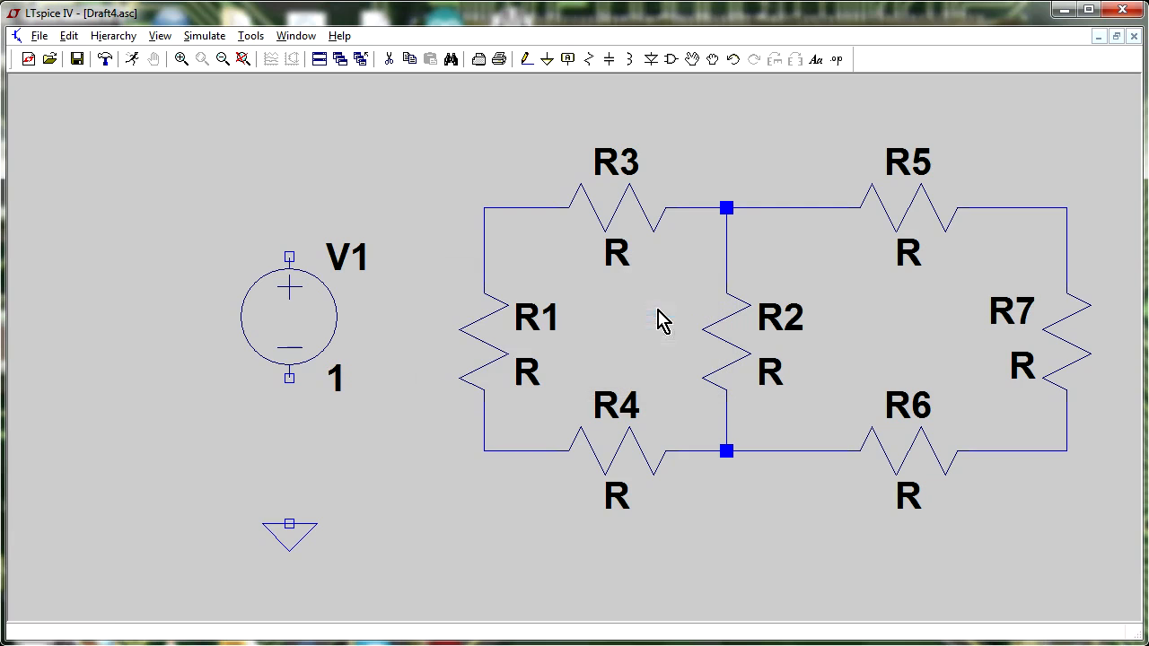
Step: Examine the SINE, PULSE and PWL function options of voltage source V1, leaving its function set to none
right_click(299, 337)
click(674, 362)
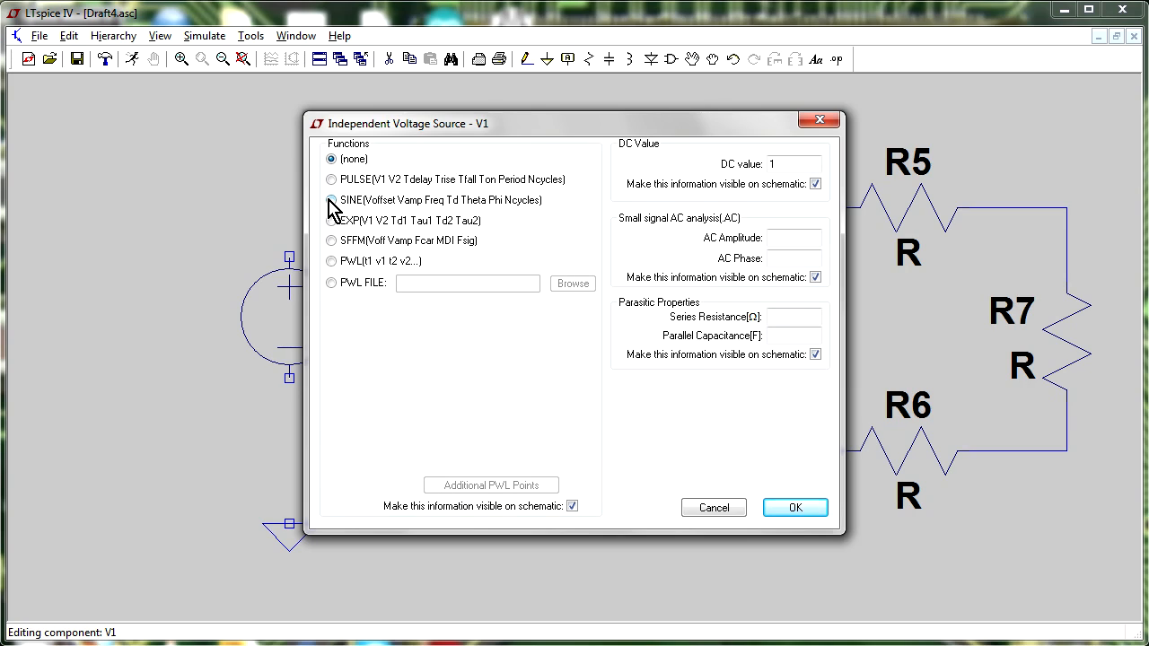
click(331, 200)
click(331, 179)
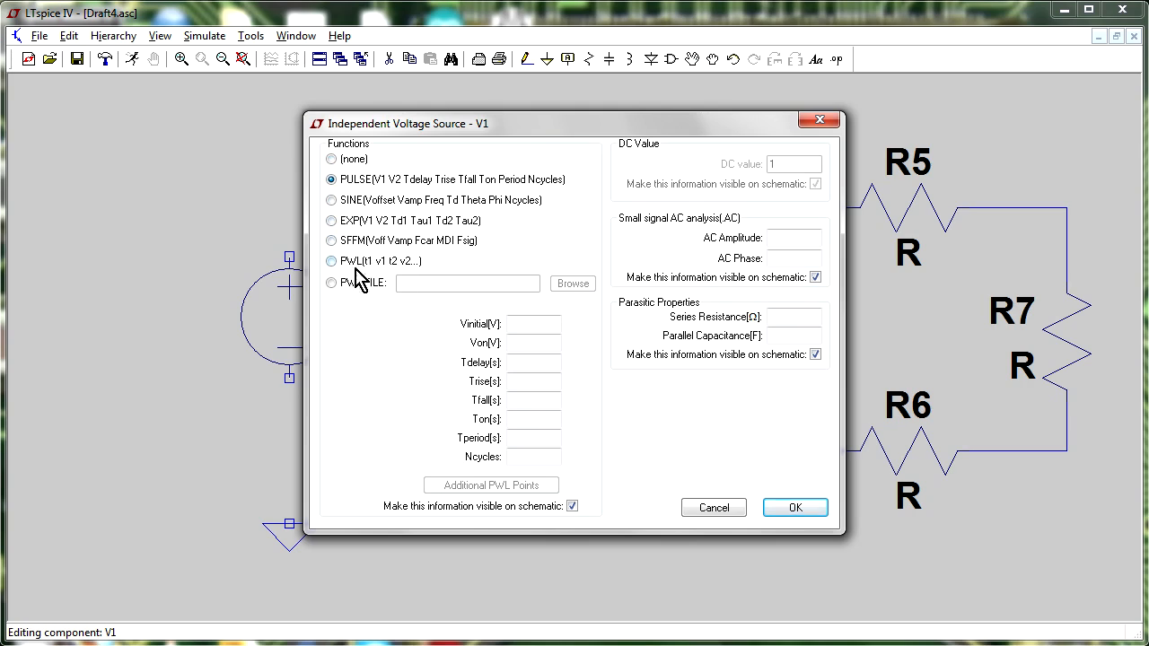
click(331, 262)
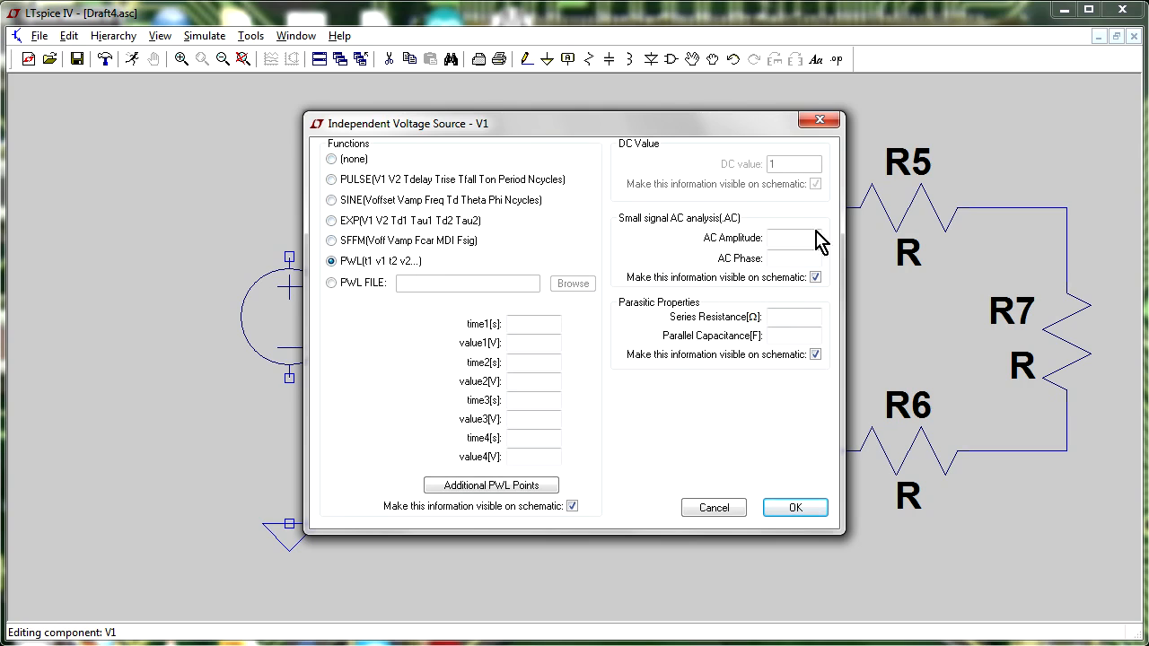
click(331, 160)
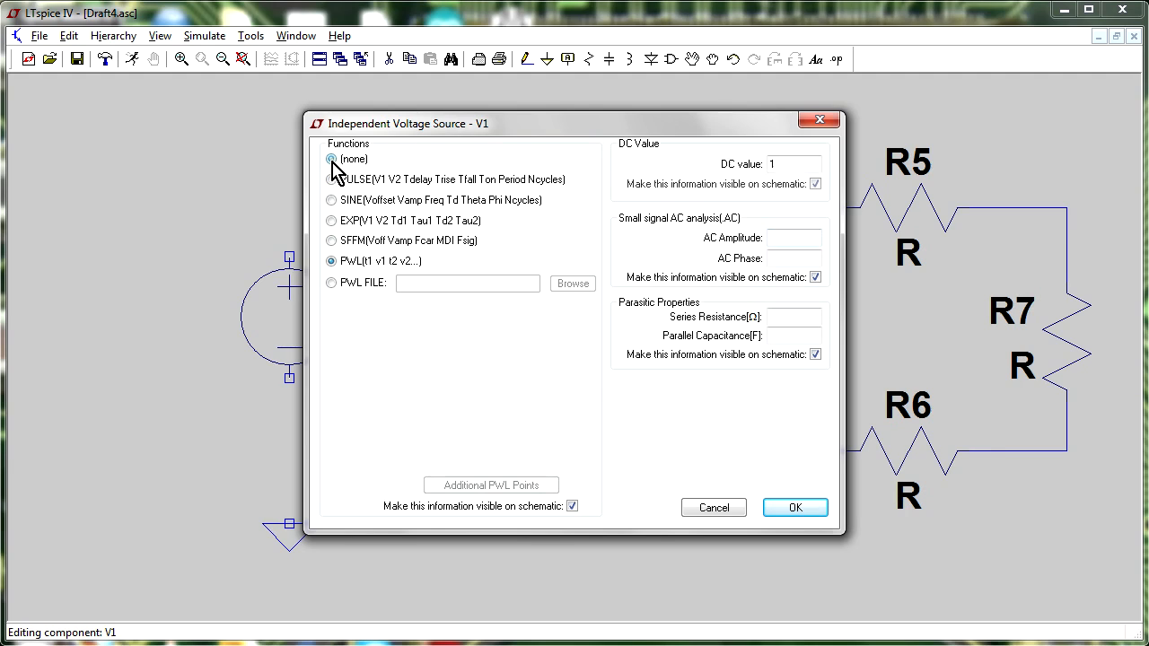
click(802, 512)
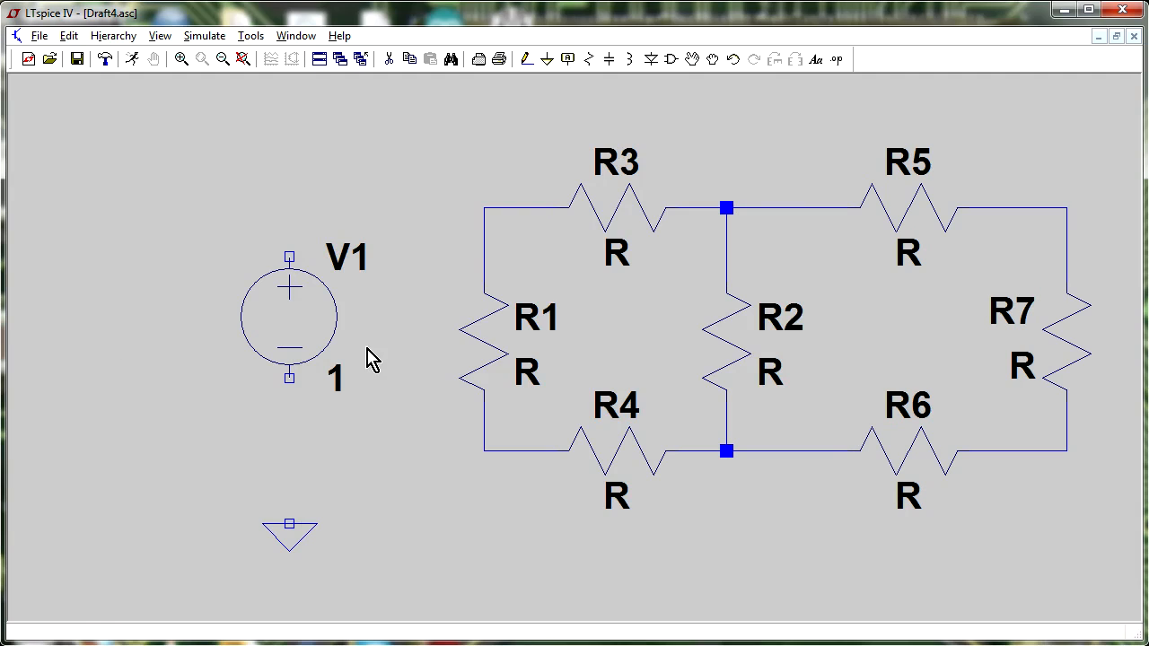
Step: Wire the corner joining R1 and R3 to the positive terminal of voltage source V1
click(528, 59)
click(483, 207)
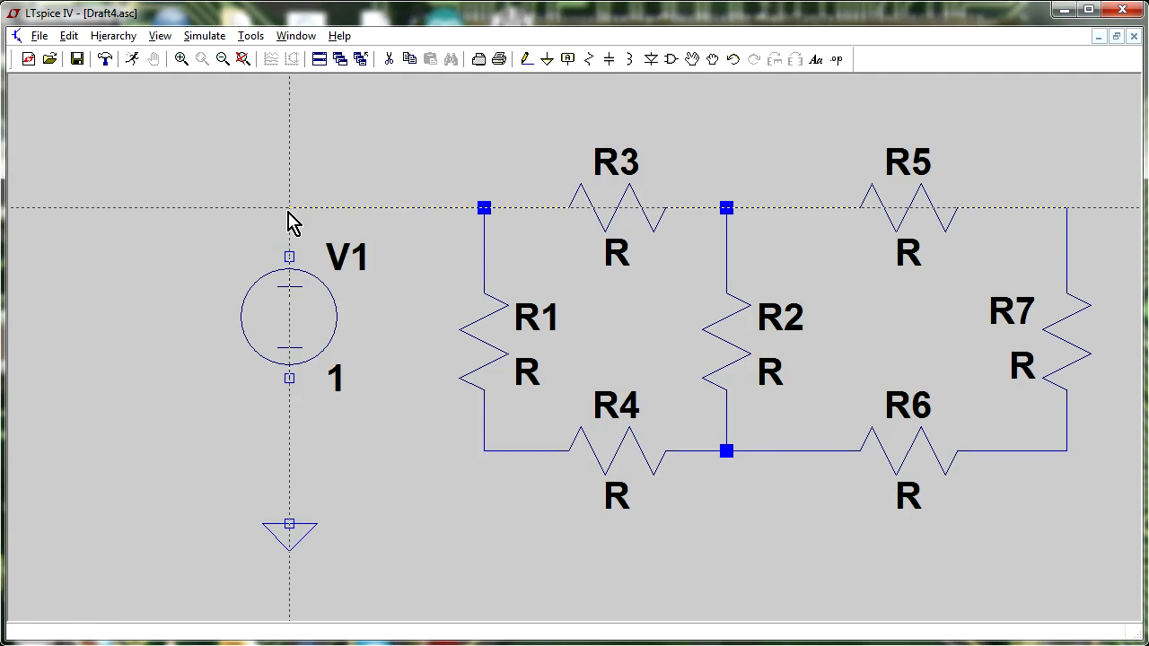
click(289, 256)
Step: Wire V1's negative terminal to the ground symbol and connect that wire to the corner joining R1 and R4
click(289, 378)
click(289, 525)
click(303, 449)
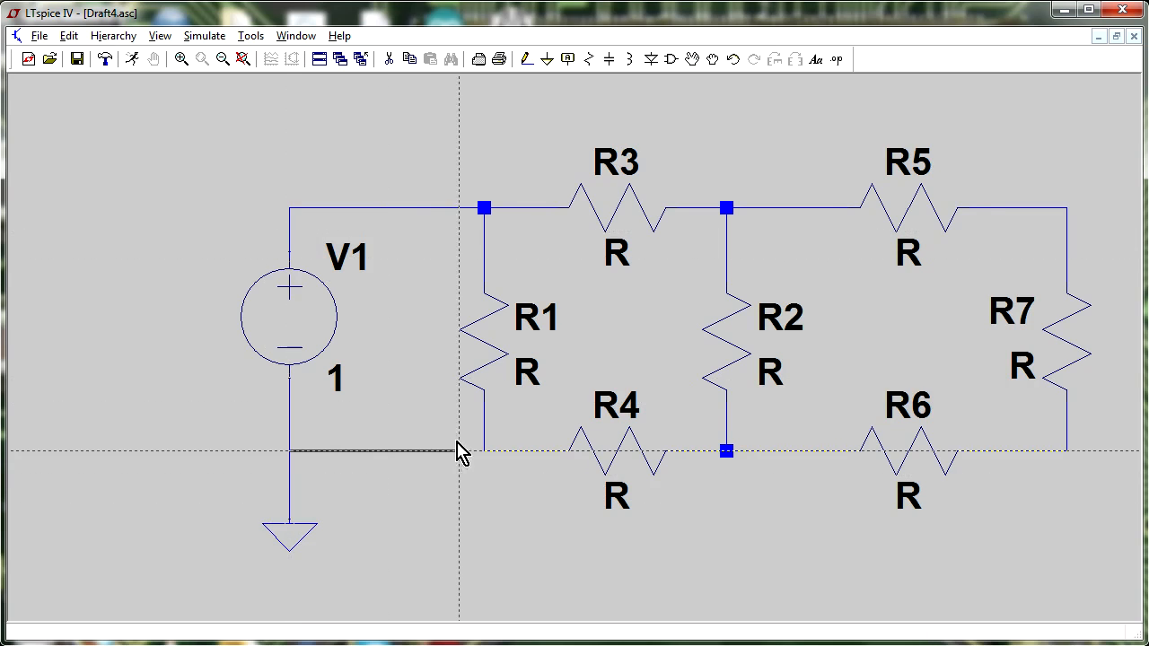
click(484, 450)
key(Escape)
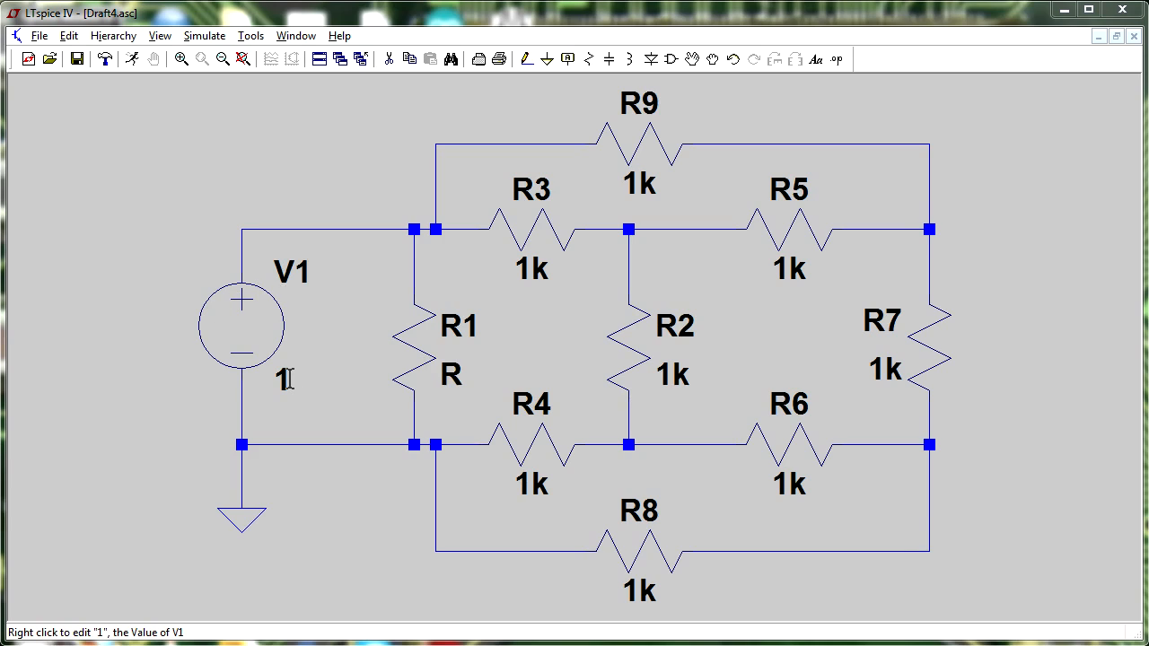
Step: Set R1's value to 1000 and replace it with 1k in the resistor's properties
right_click(455, 377)
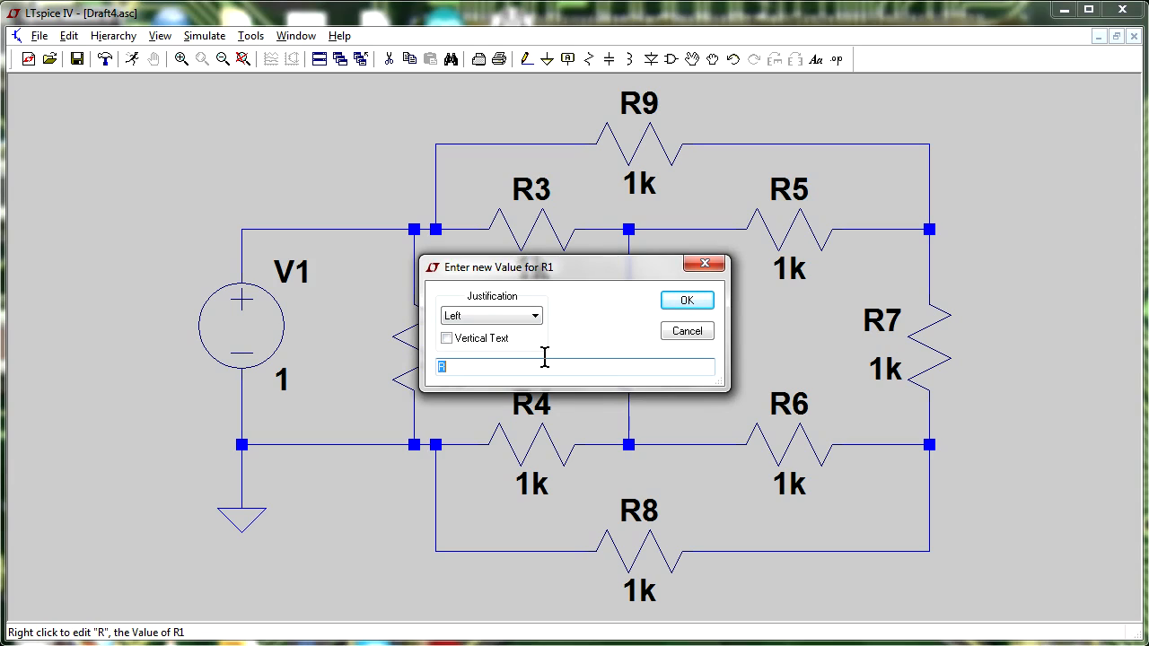
text(1000)
key(Return)
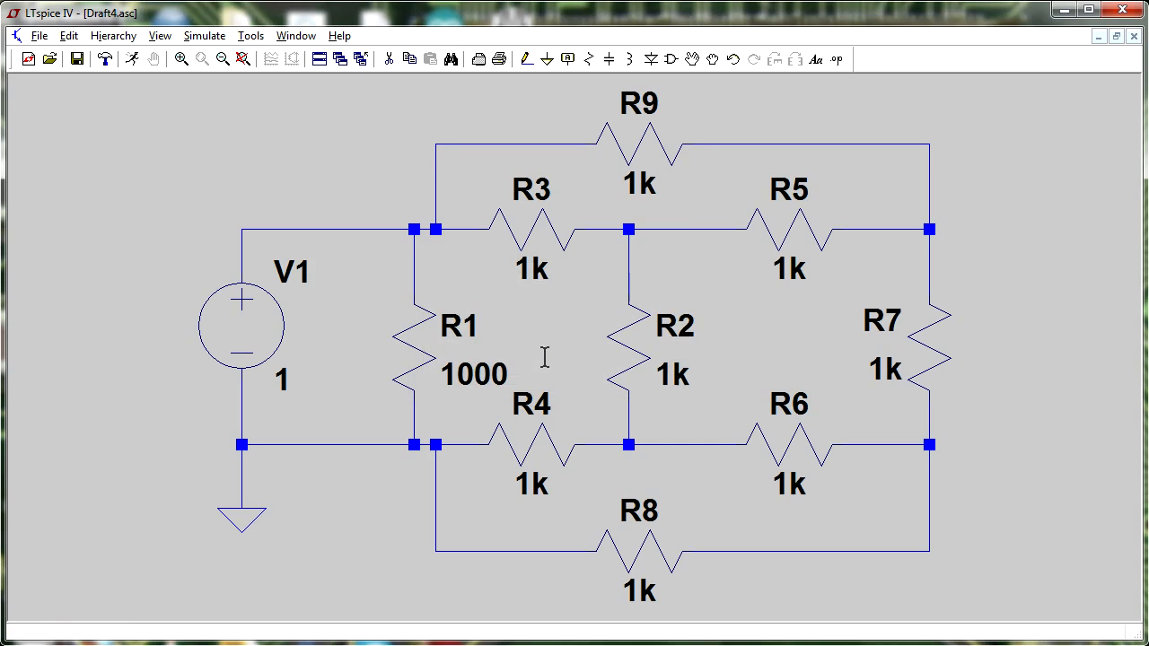
right_click(414, 364)
text(1k)
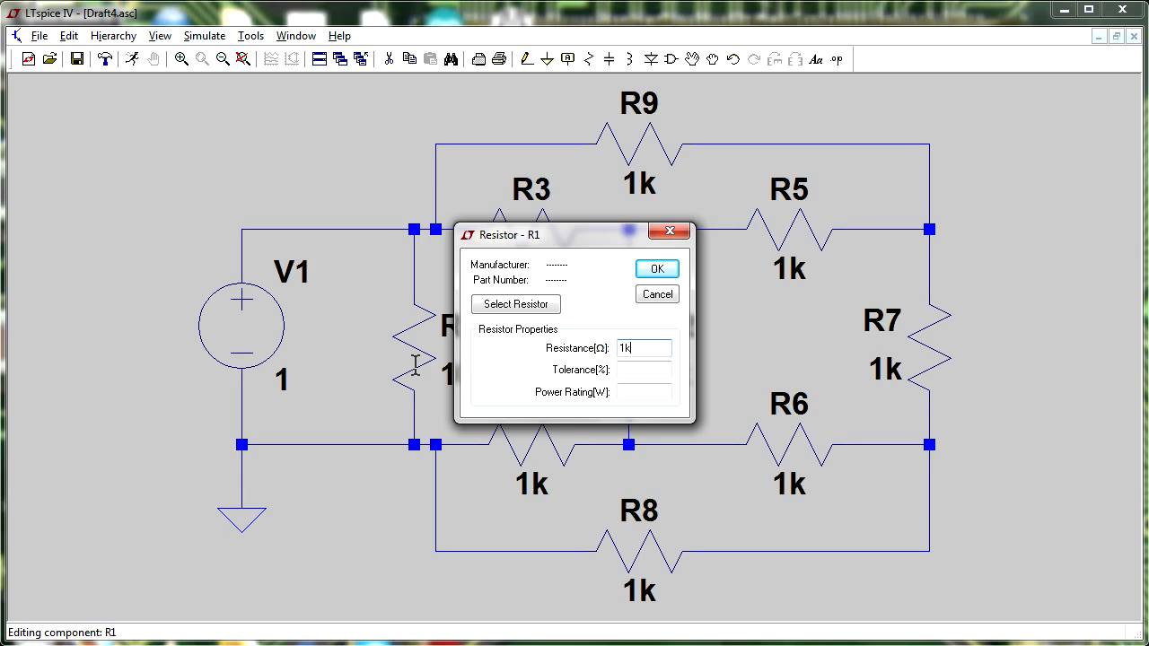
key(Return)
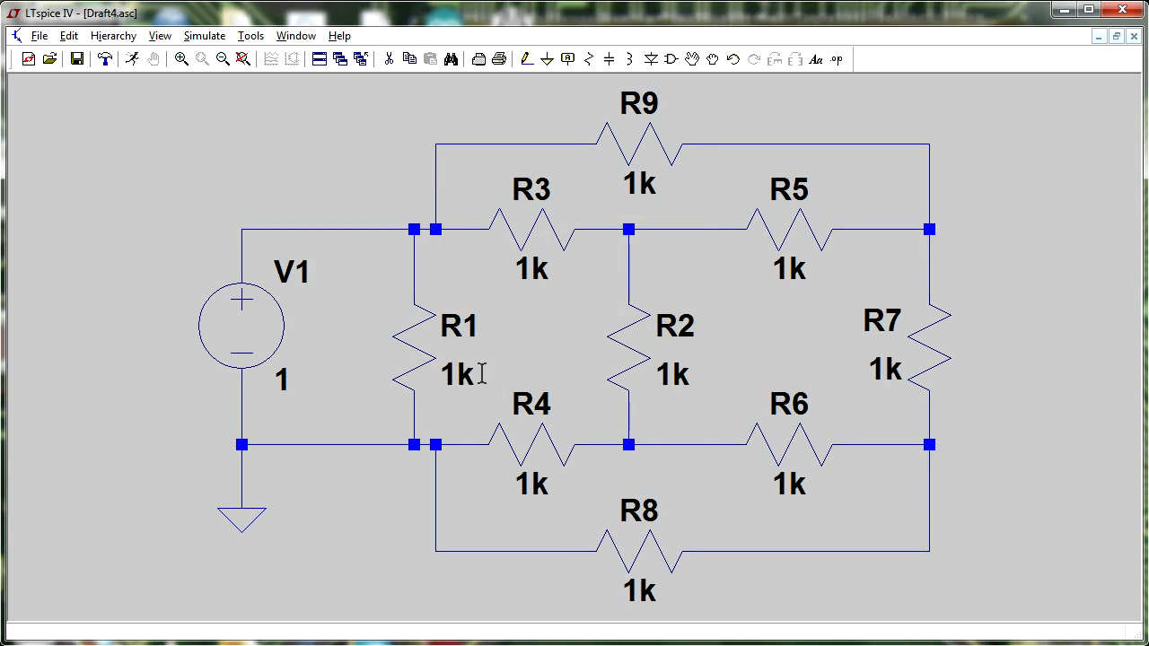
Step: Set R1's resistance to 1m and replace it with 1meg
right_click(408, 368)
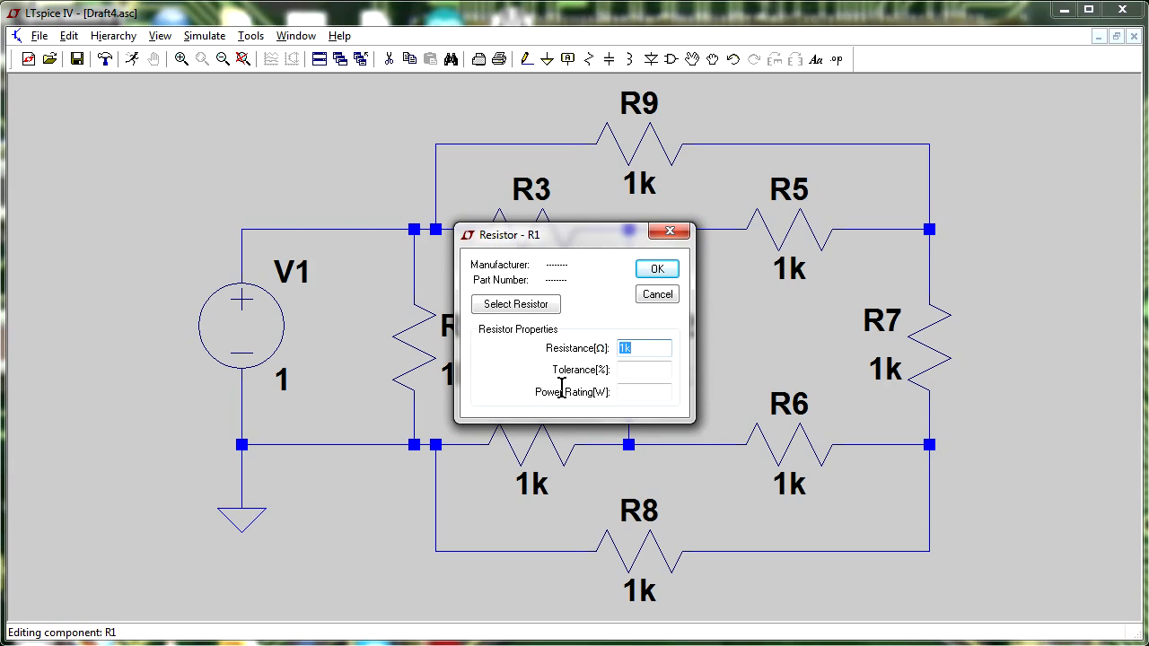
text(1M)
key(Return)
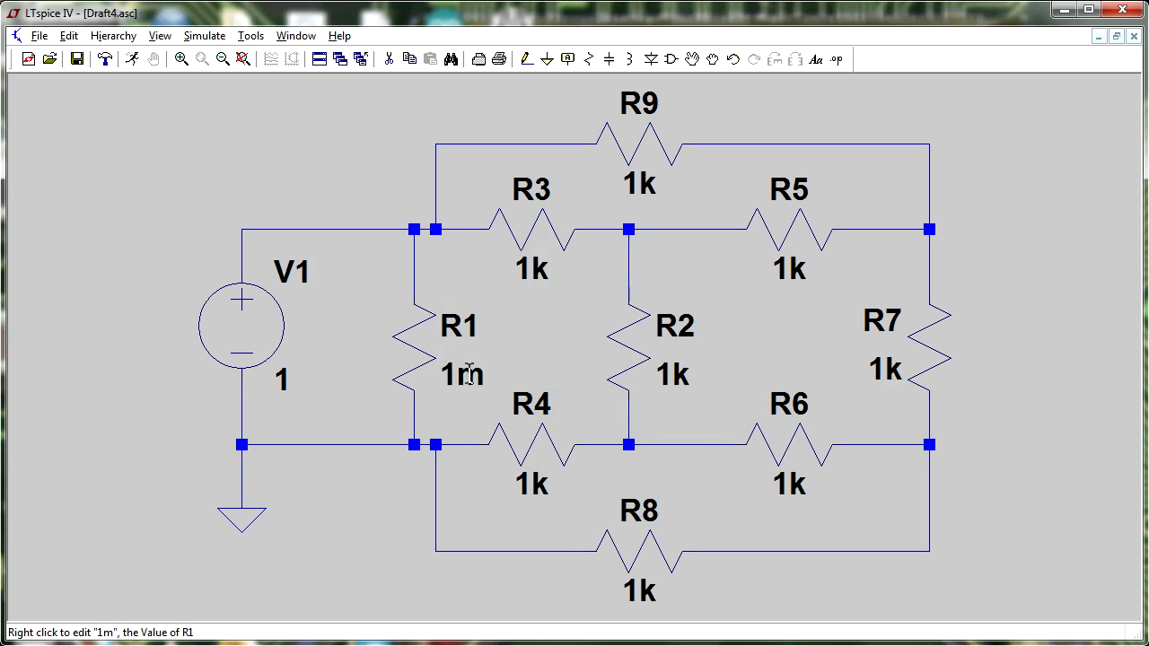
right_click(419, 354)
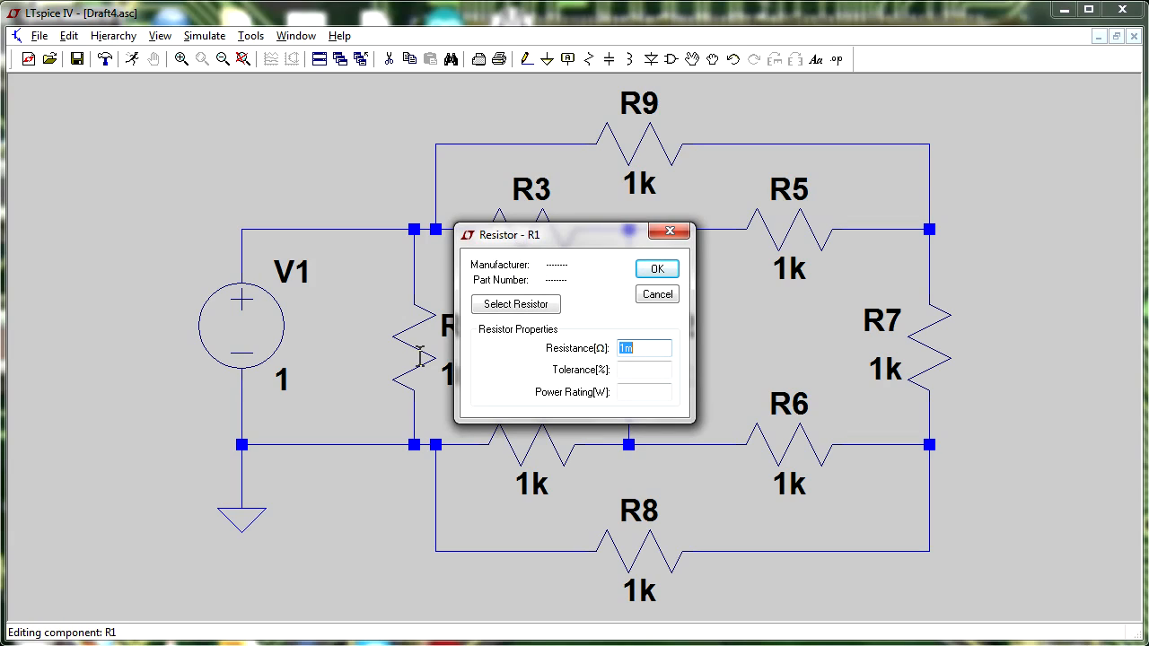
text(1meg)
key(Return)
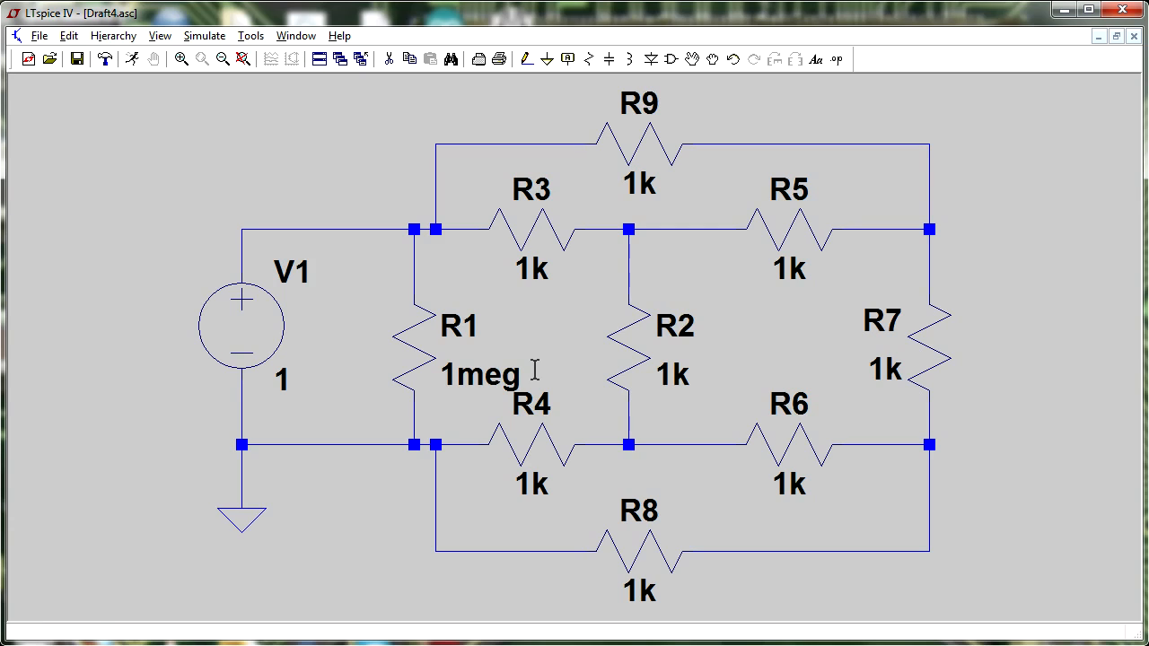
Step: Return R1's value to 1k and change it to 1u
right_click(490, 373)
text(1k)
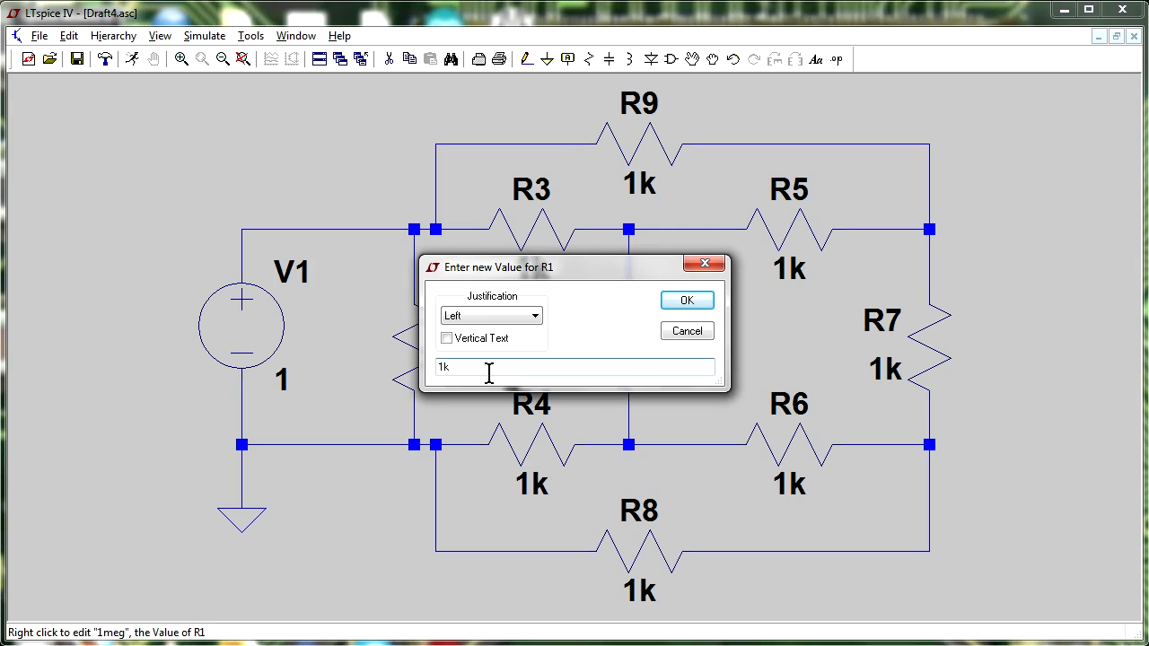
key(Return)
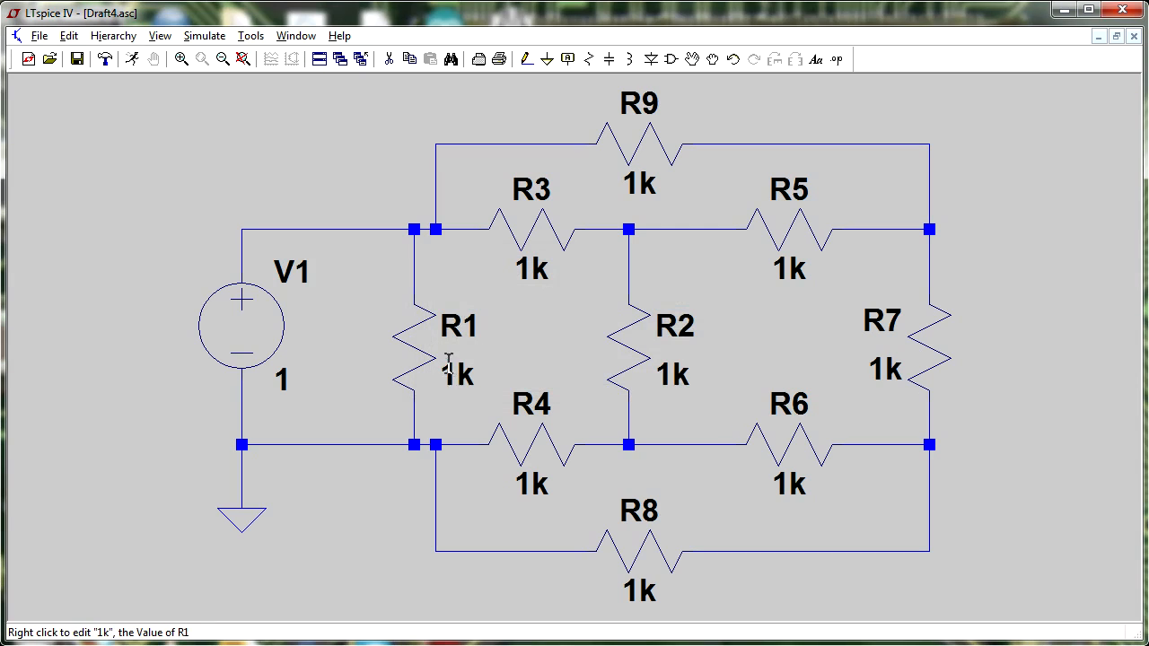
right_click(448, 371)
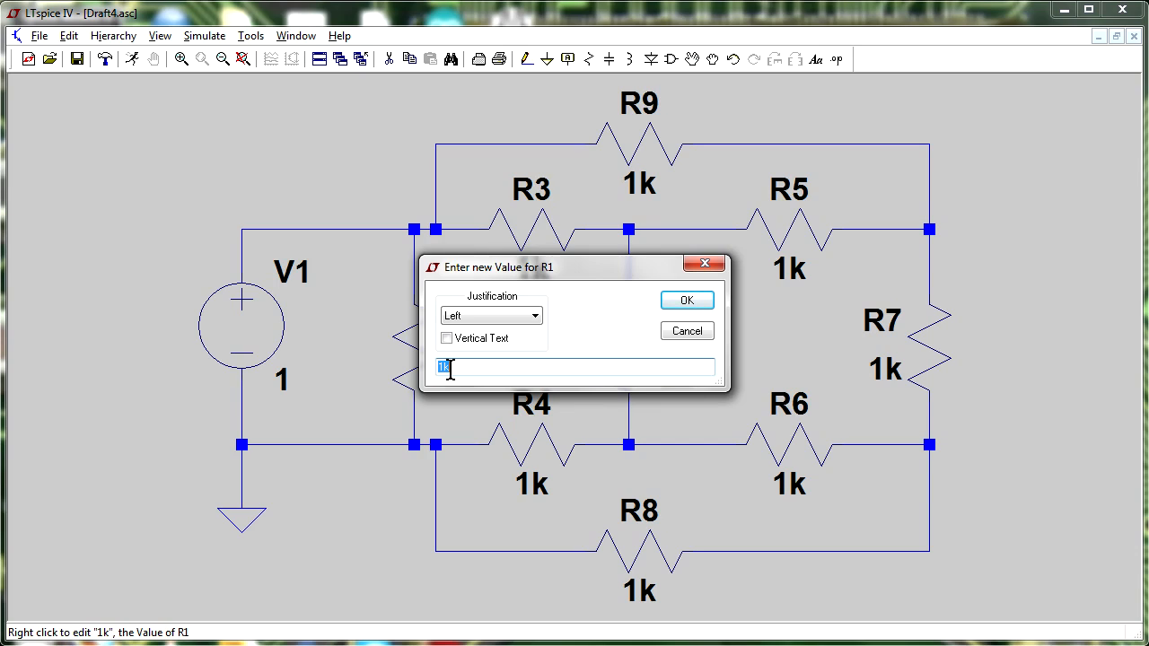
text(1u)
key(Return)
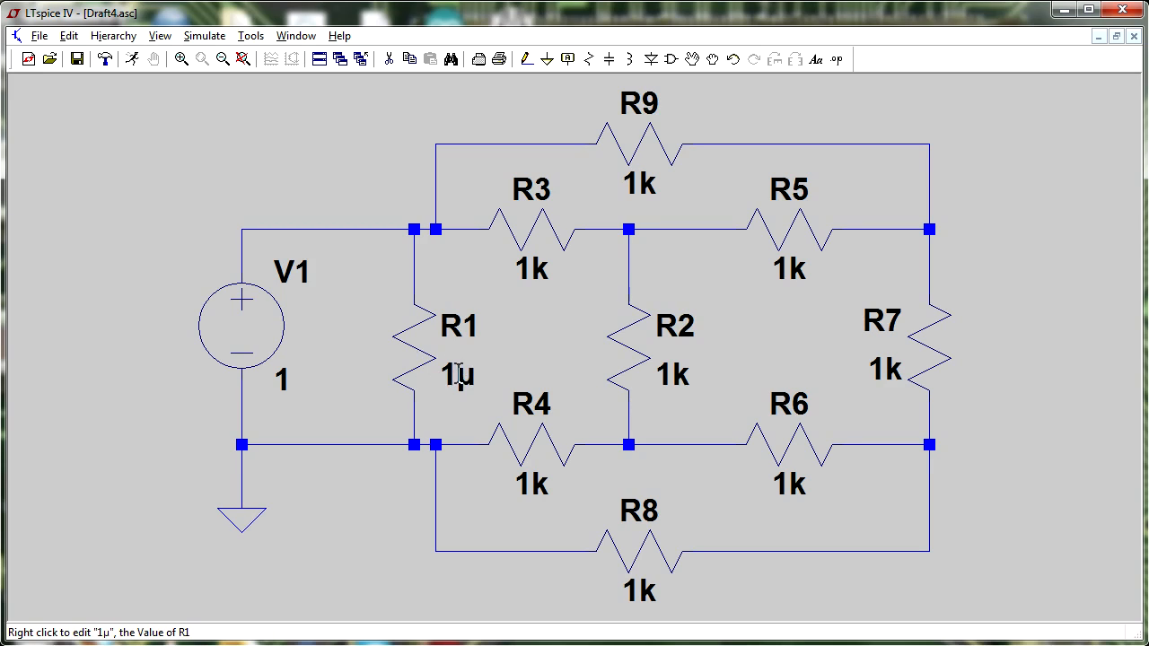
Step: Set R1's value back to 1k to match the other resistors
right_click(458, 372)
text(1k)
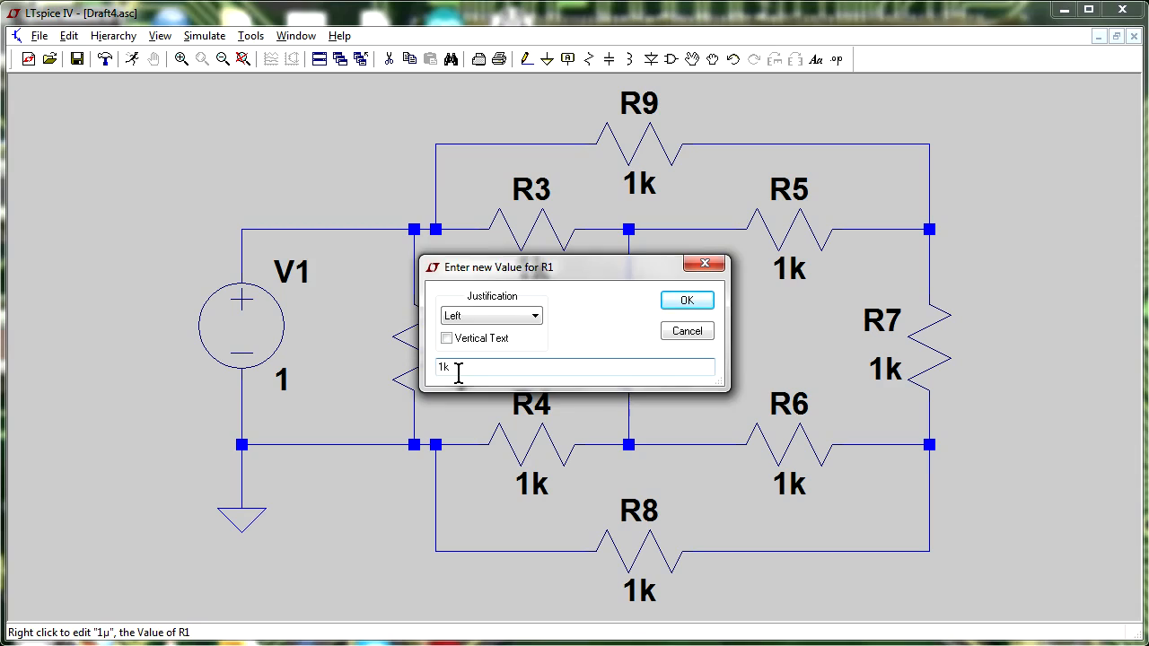
key(Return)
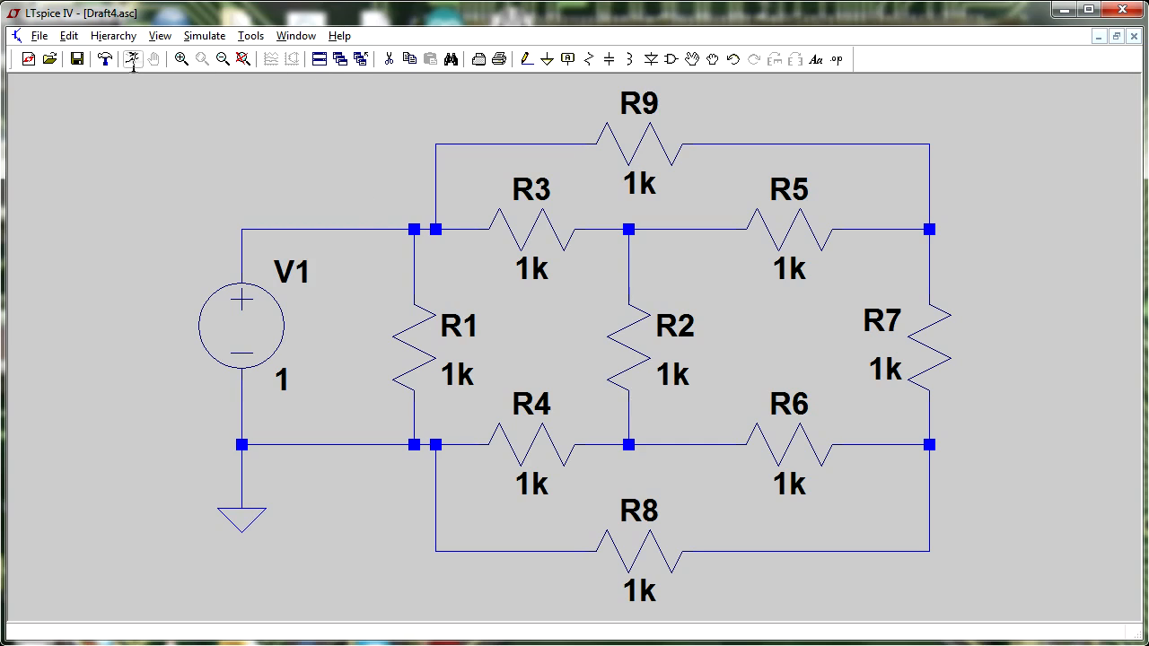
Step: Open the simulation command settings and examine the Transient, AC Analysis, DC sweep, Noise and DC Transfer analysis types
click(202, 36)
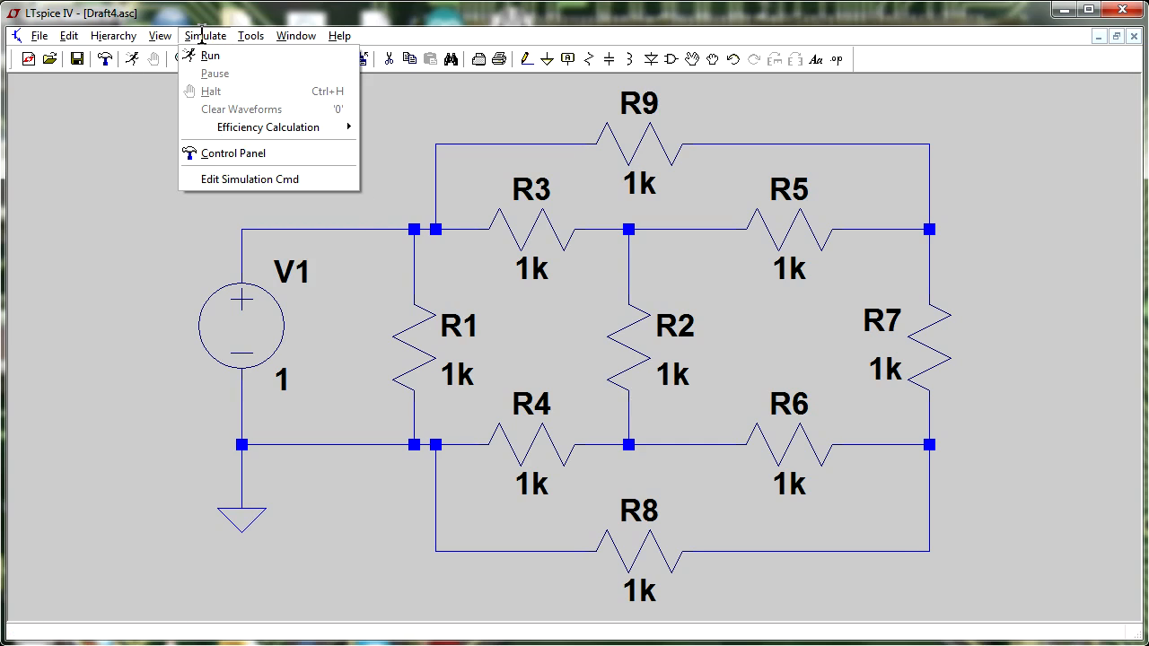
click(261, 179)
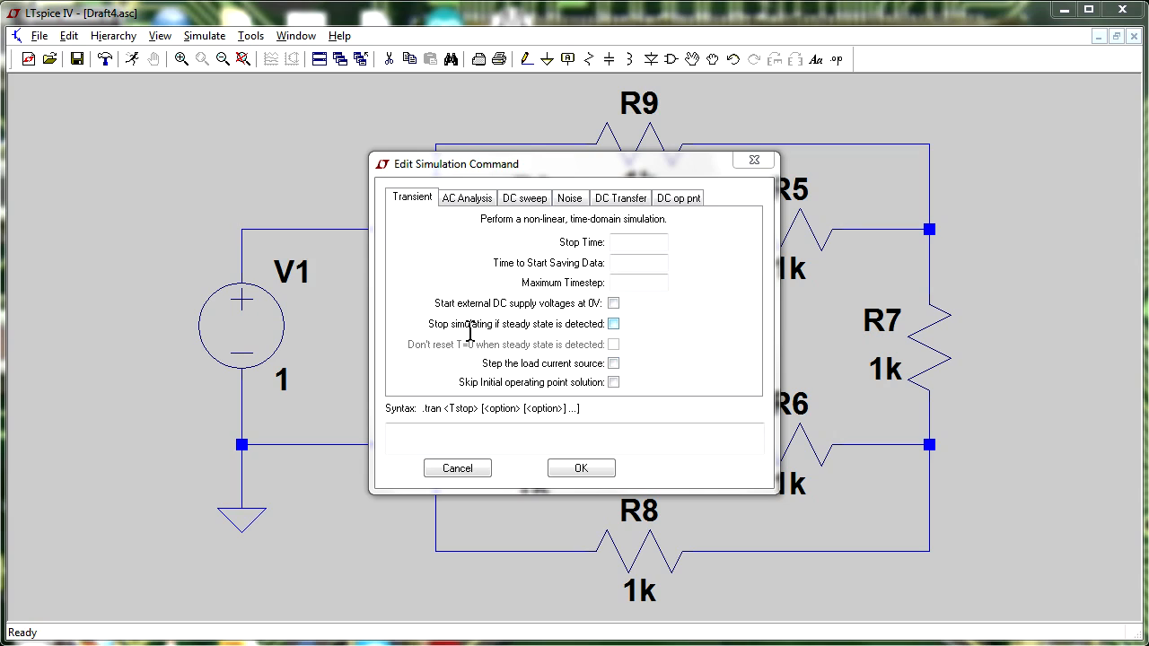
click(464, 198)
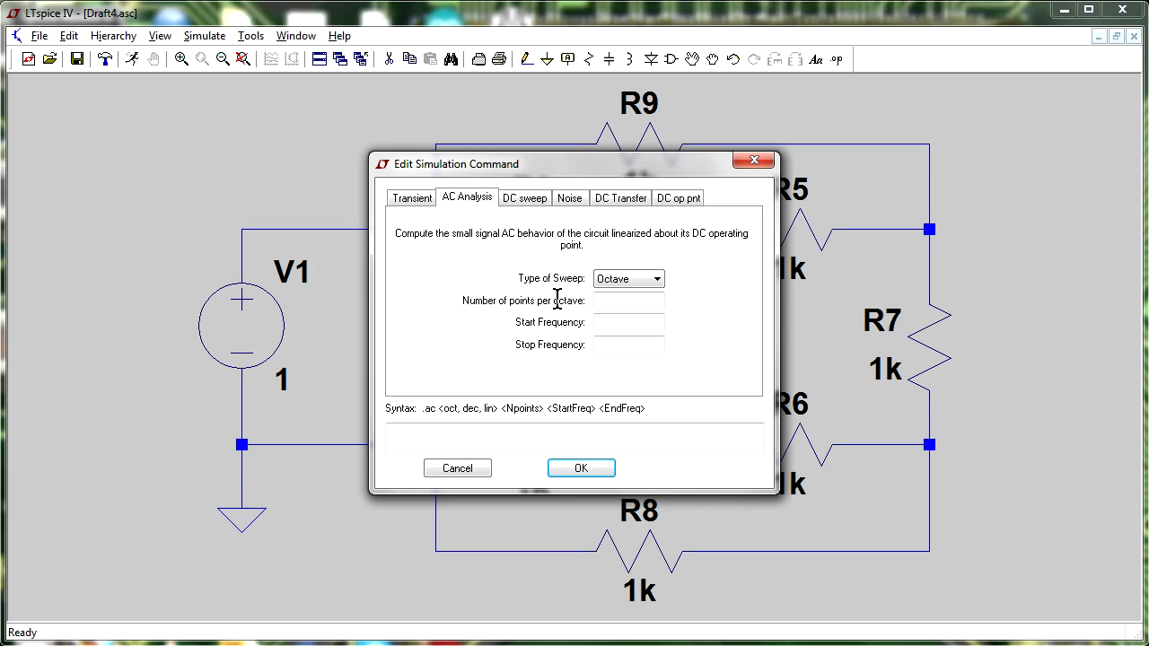
click(525, 196)
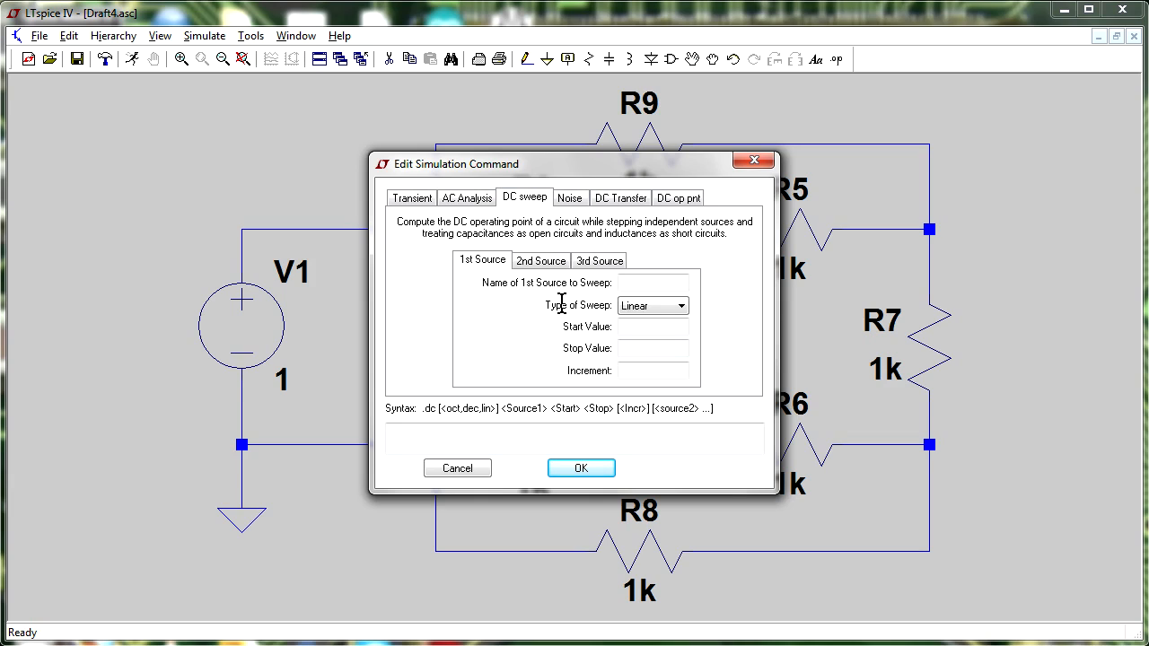
click(569, 199)
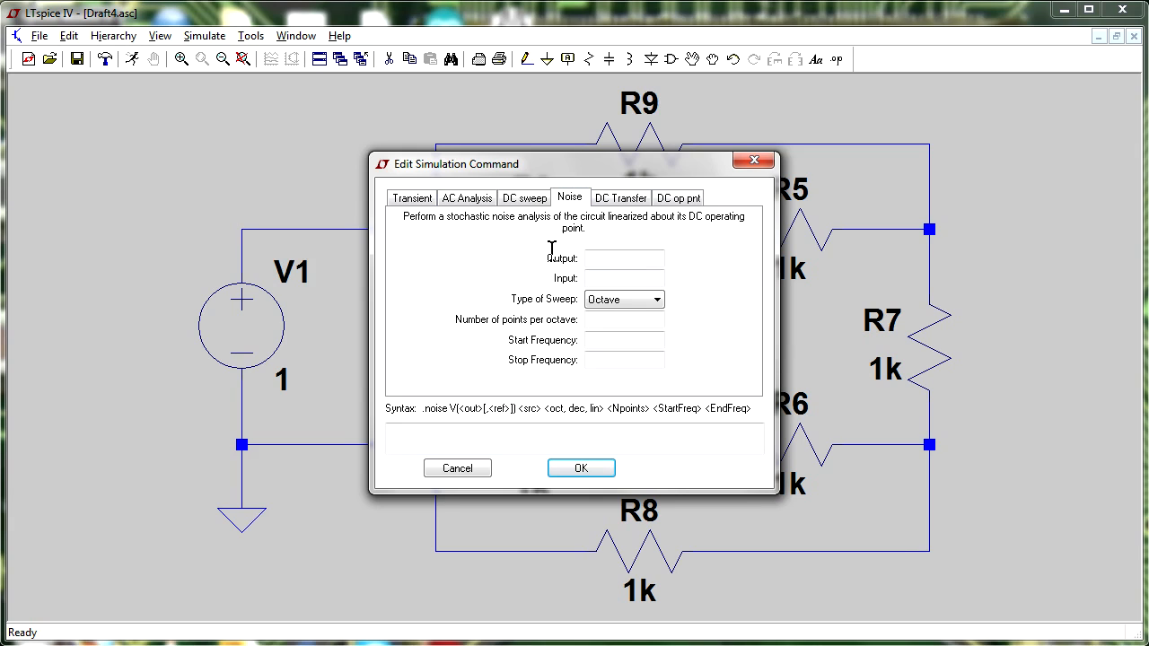
click(621, 197)
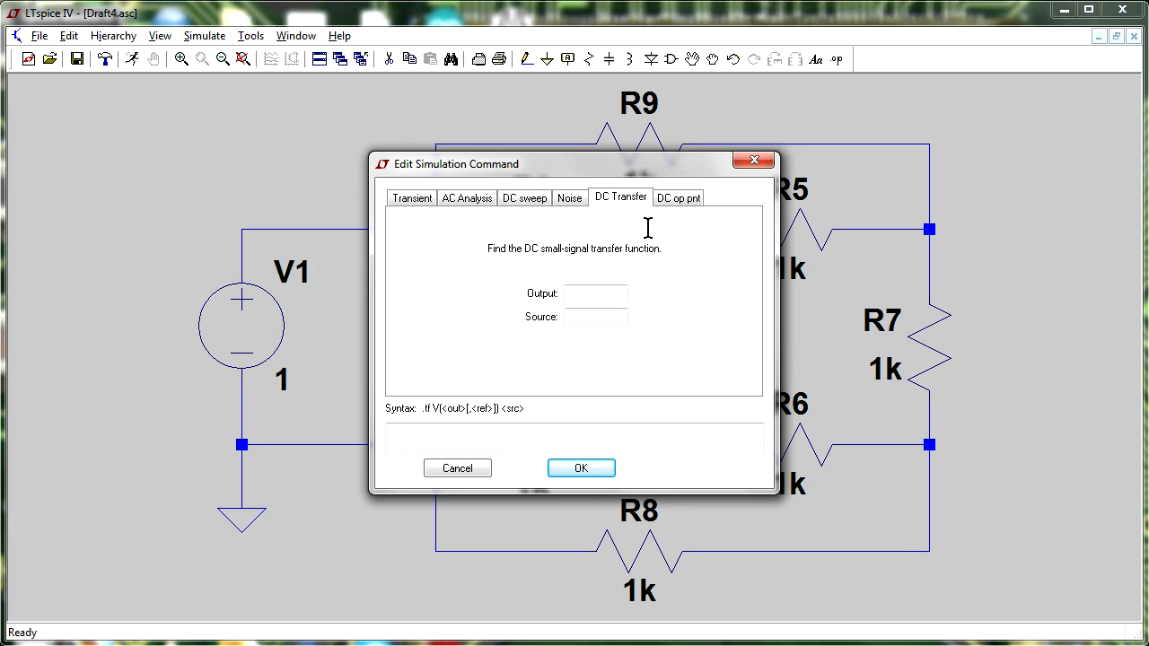
click(568, 198)
click(622, 199)
click(572, 201)
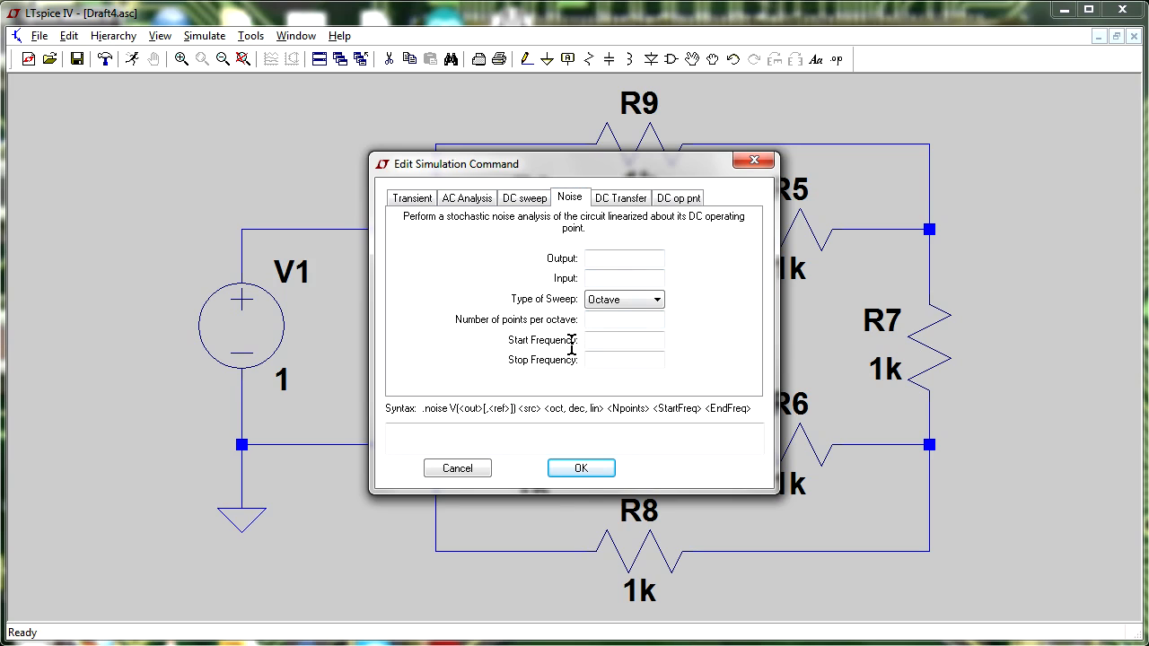
Step: Choose the DC operating point analysis and place its .op directive on the schematic below and left of the ground symbol
click(675, 199)
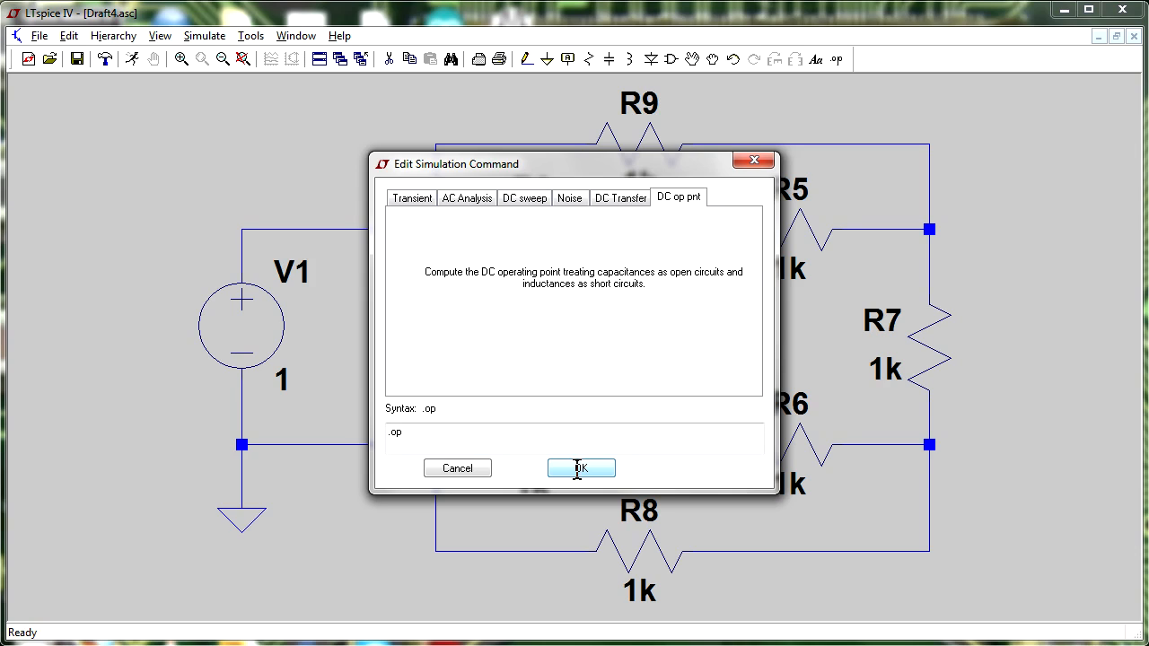
drag(411, 432, 388, 433)
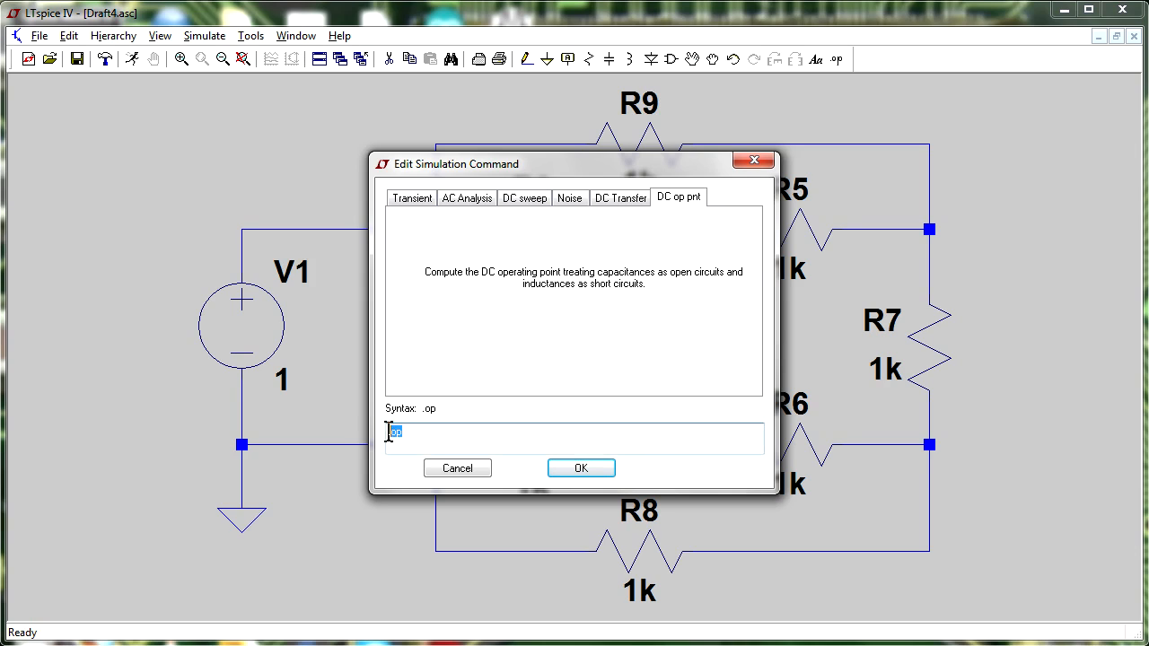
click(446, 435)
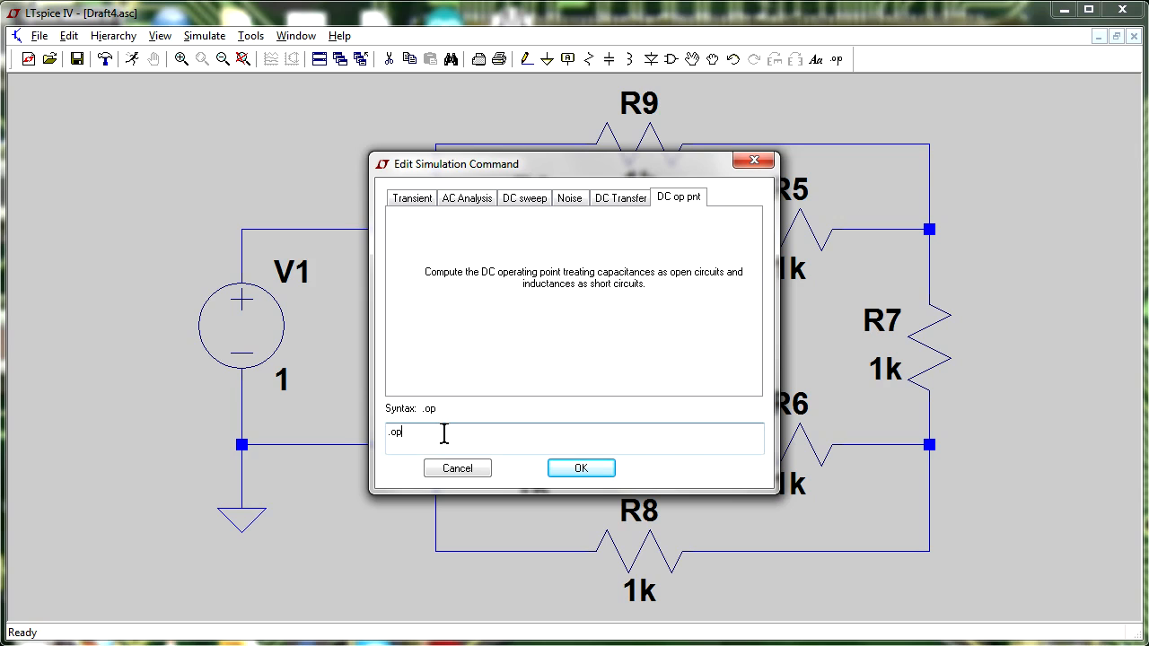
click(569, 467)
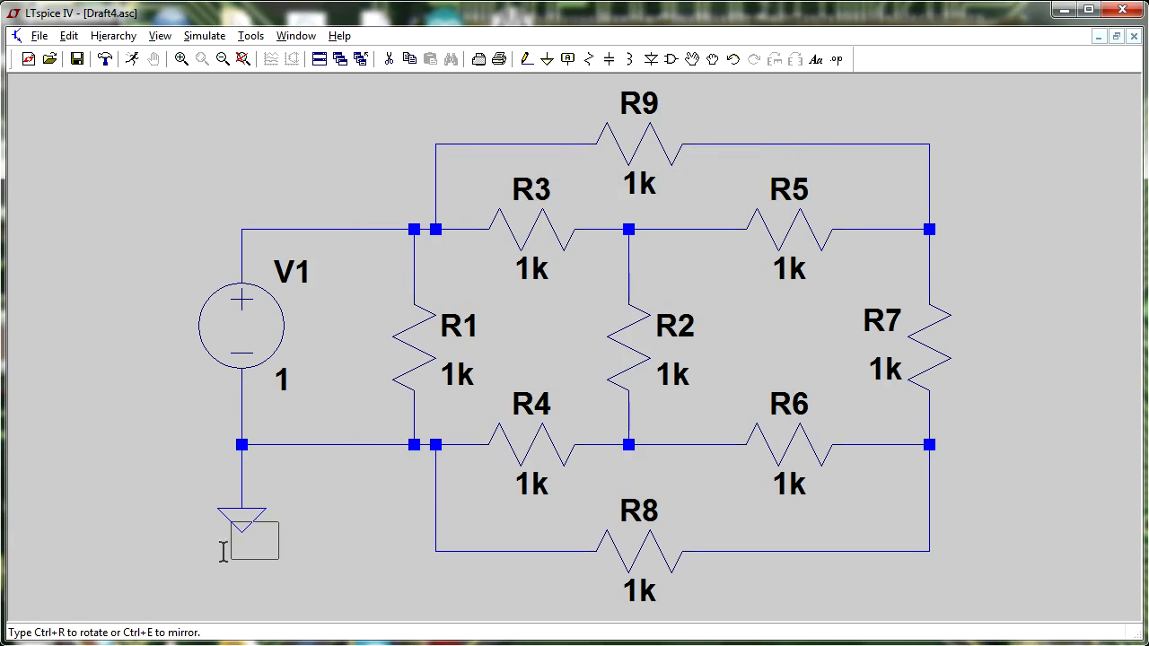
click(130, 570)
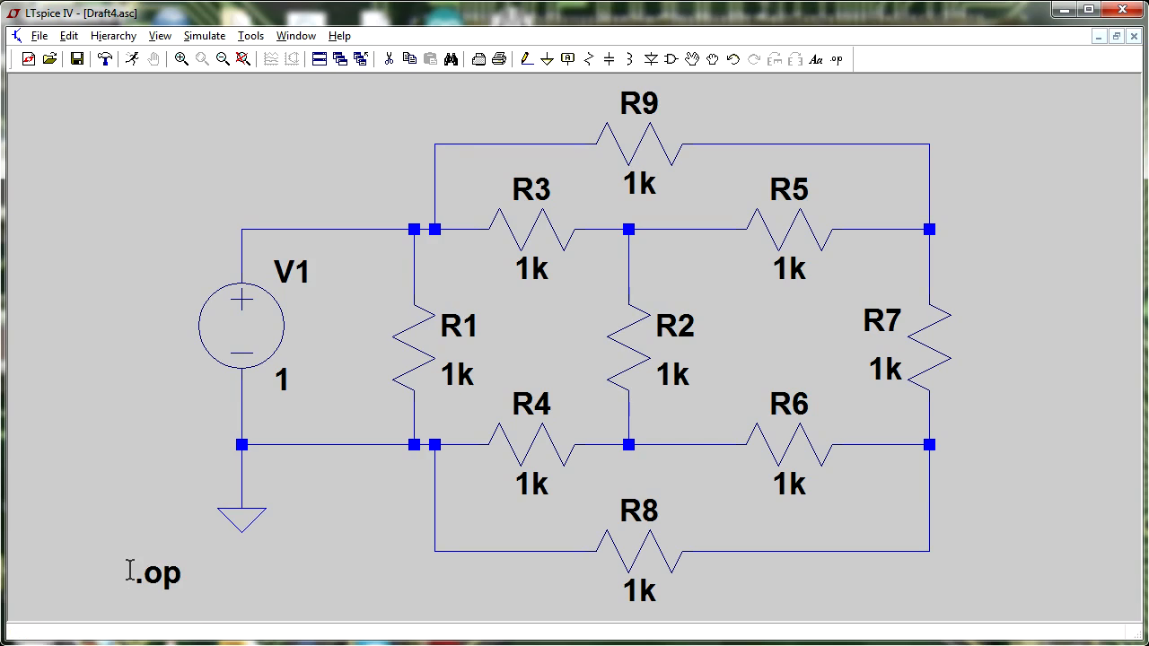
right_click(457, 436)
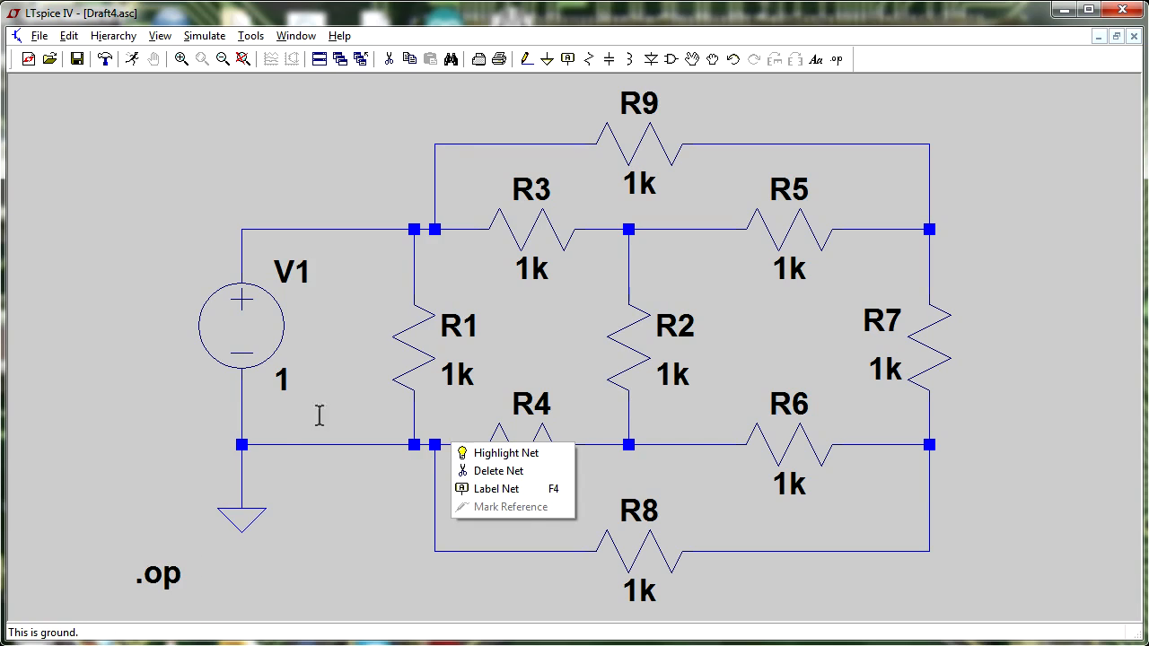
click(85, 357)
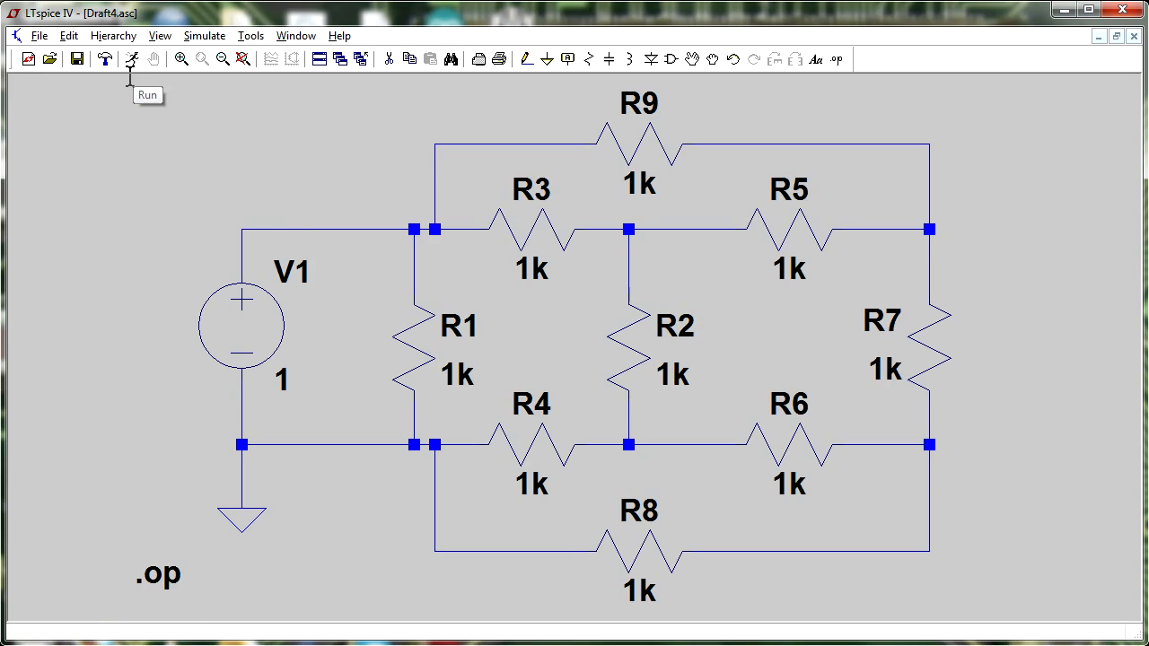
click(190, 36)
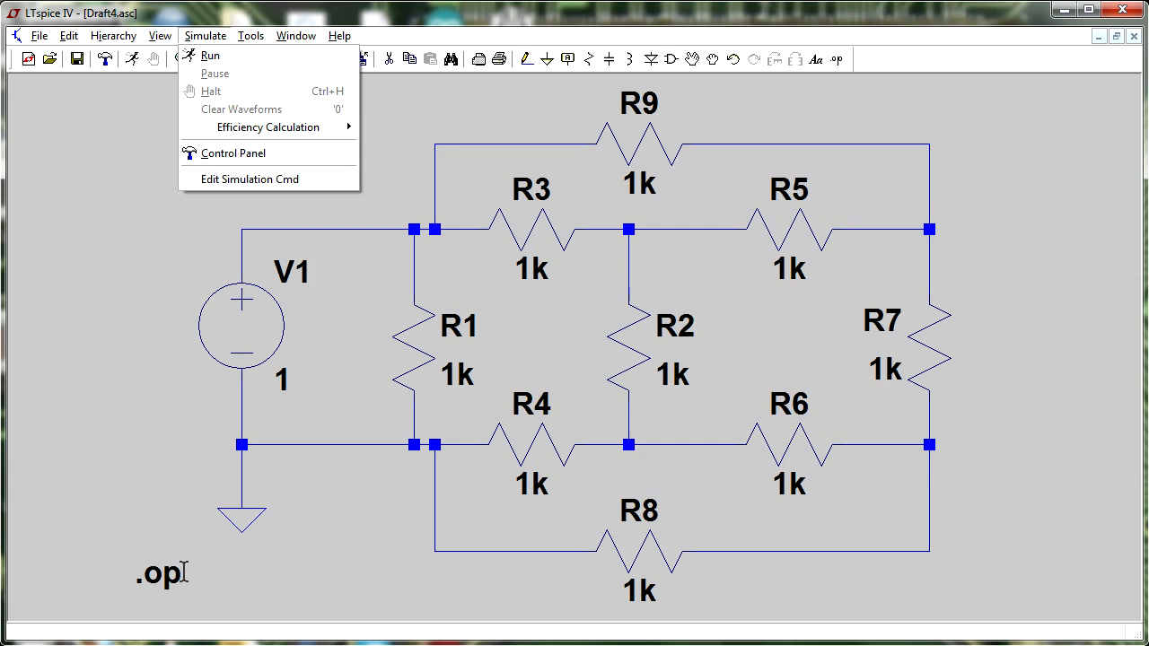
click(131, 392)
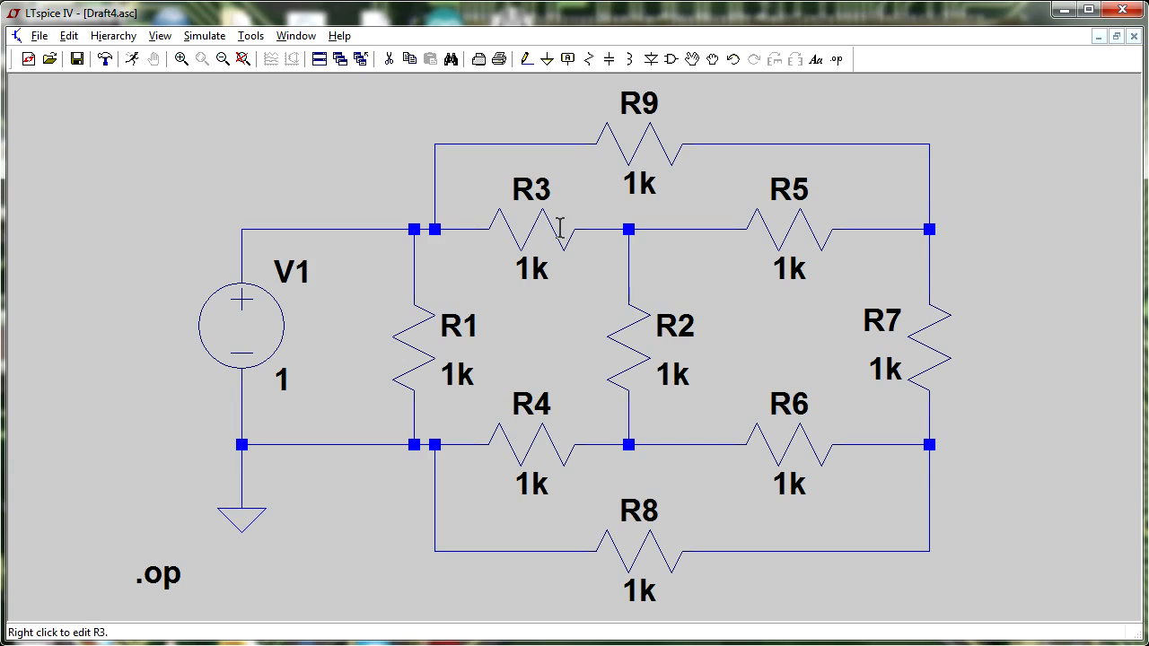
Step: Run the DC operating point simulation, examine the current through R9 in the results, and close them
click(132, 60)
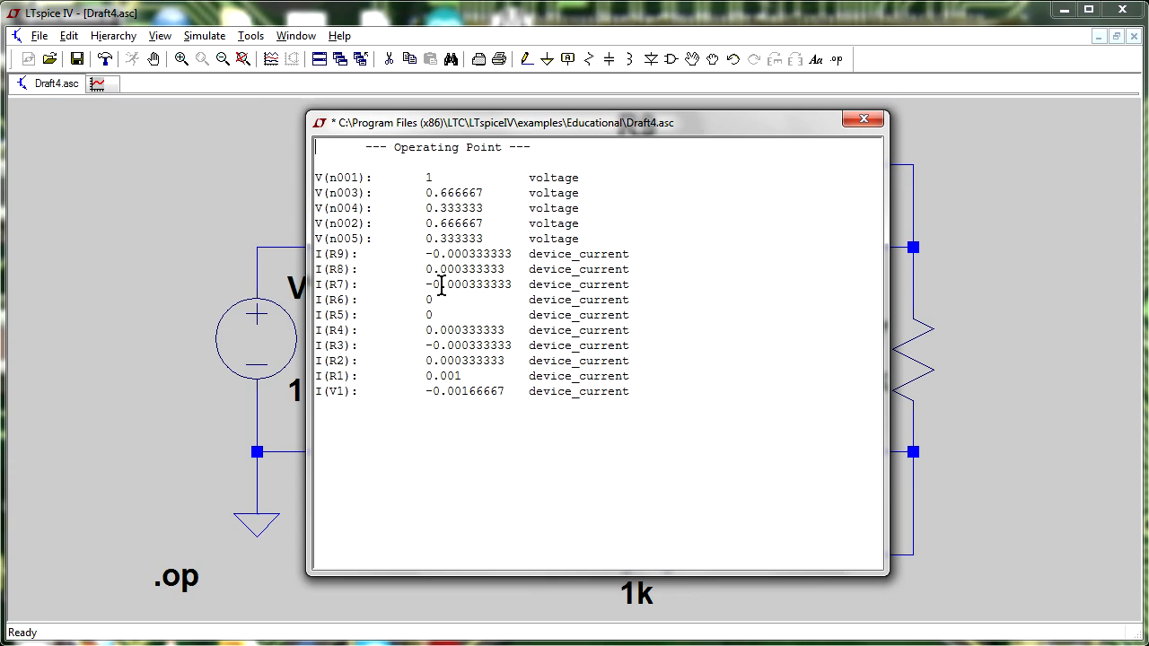
drag(428, 254, 513, 255)
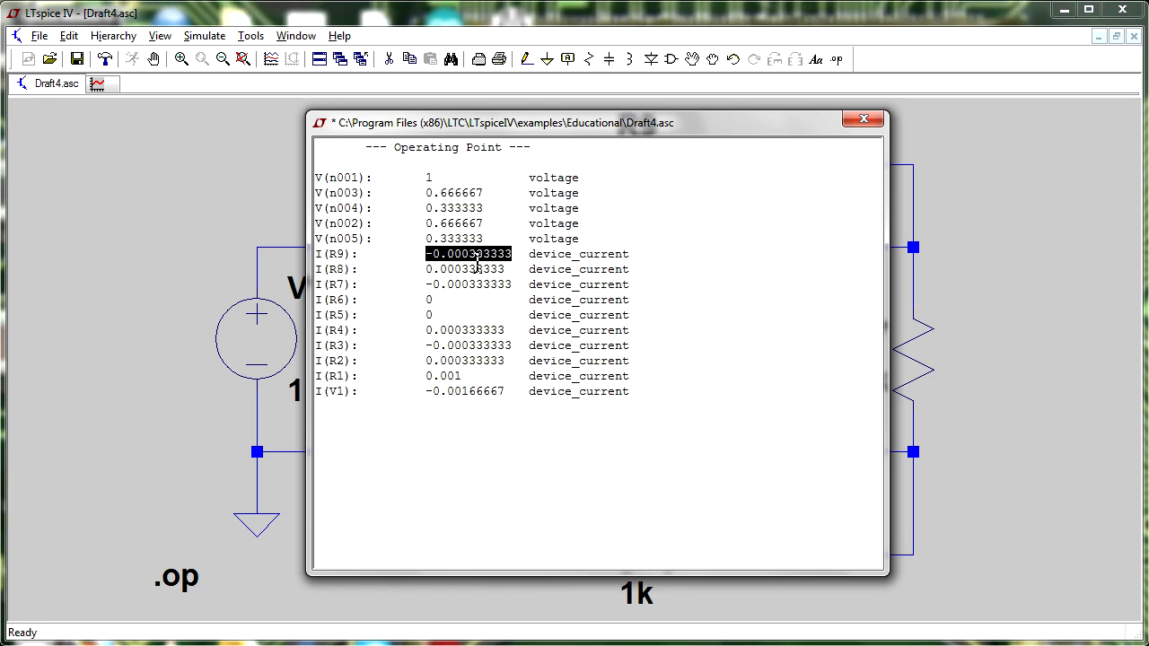
click(862, 120)
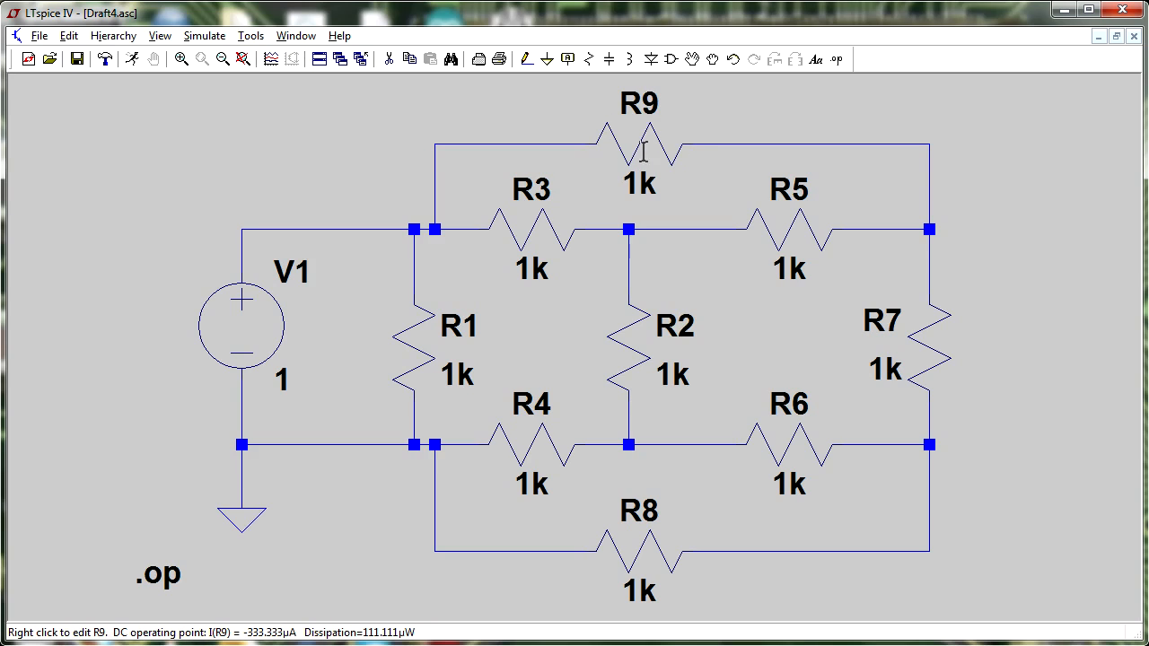
Step: Reverse R9's orientation in place with the Move command, keeping it connected between the same two wires
right_click(638, 141)
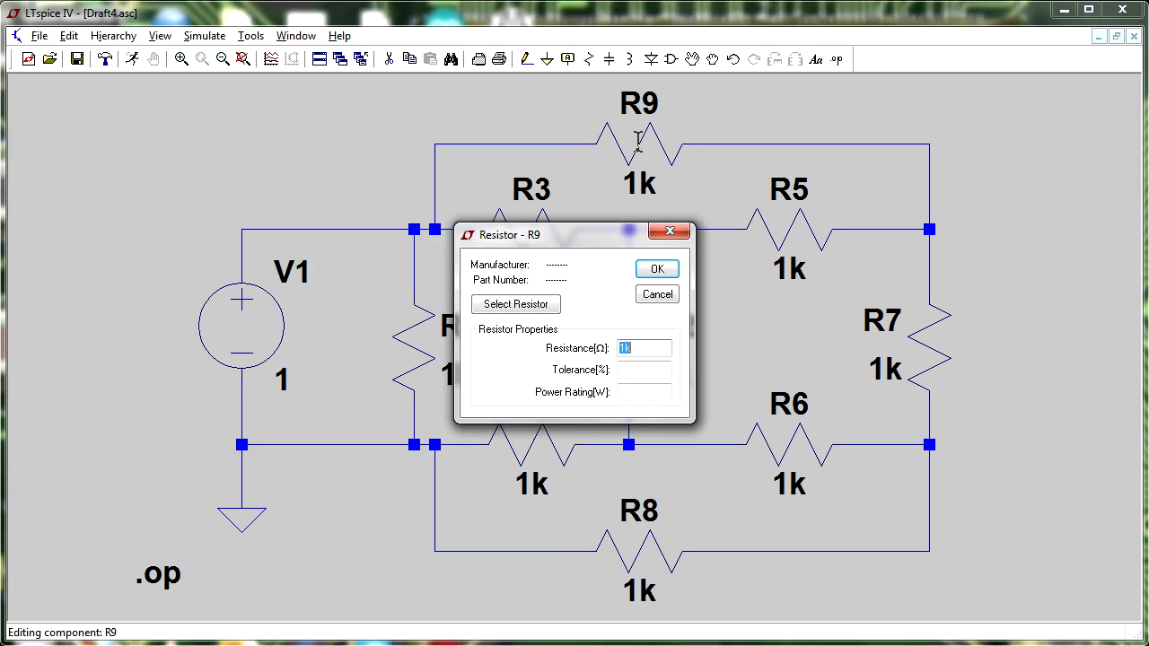
click(650, 292)
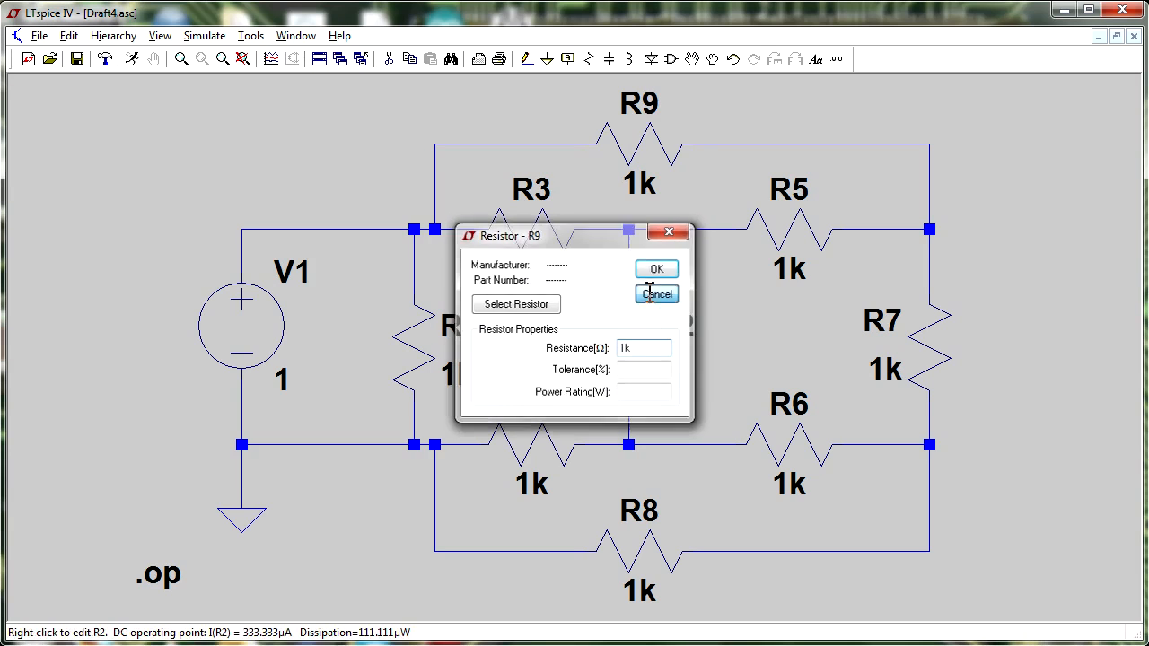
click(692, 59)
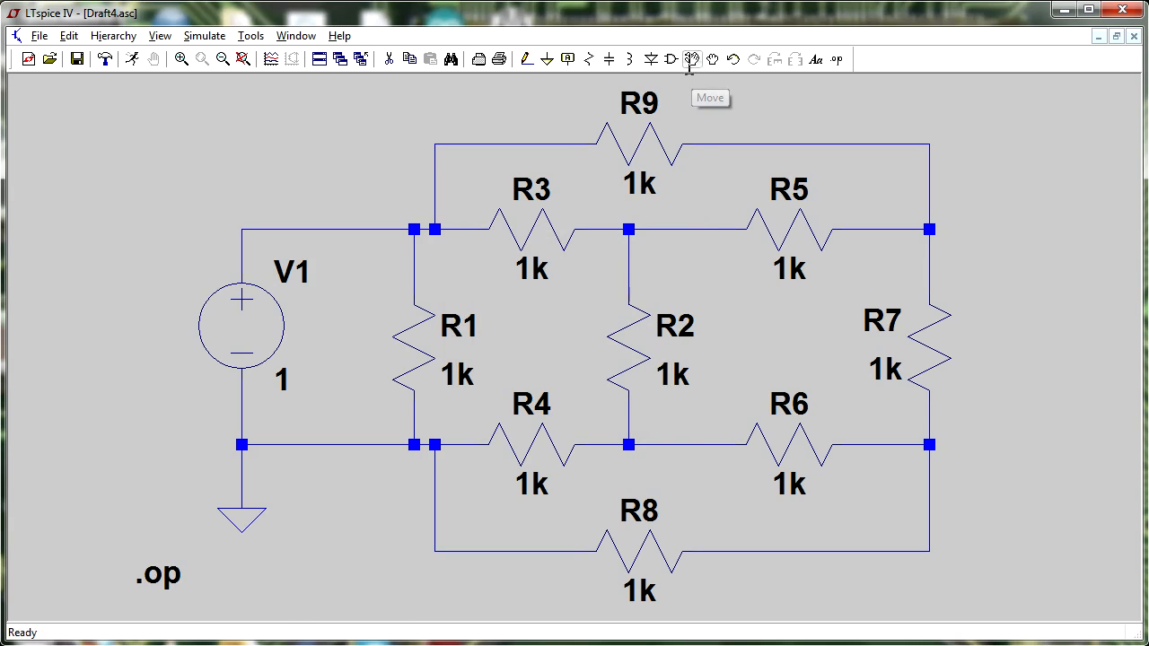
click(637, 144)
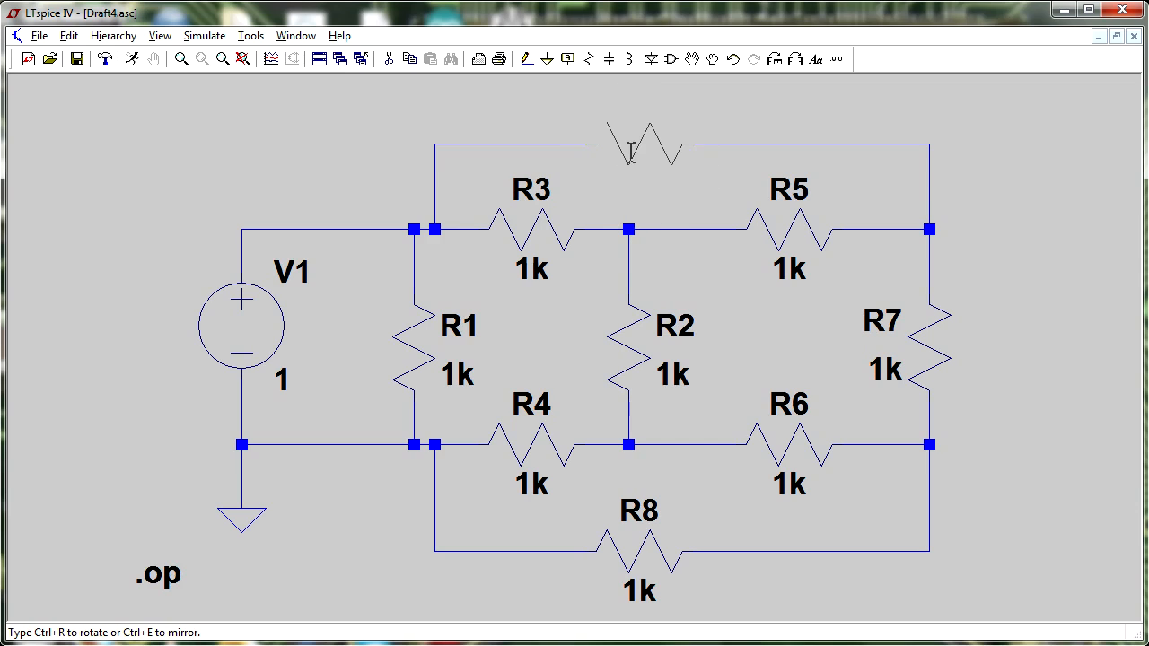
click(631, 151)
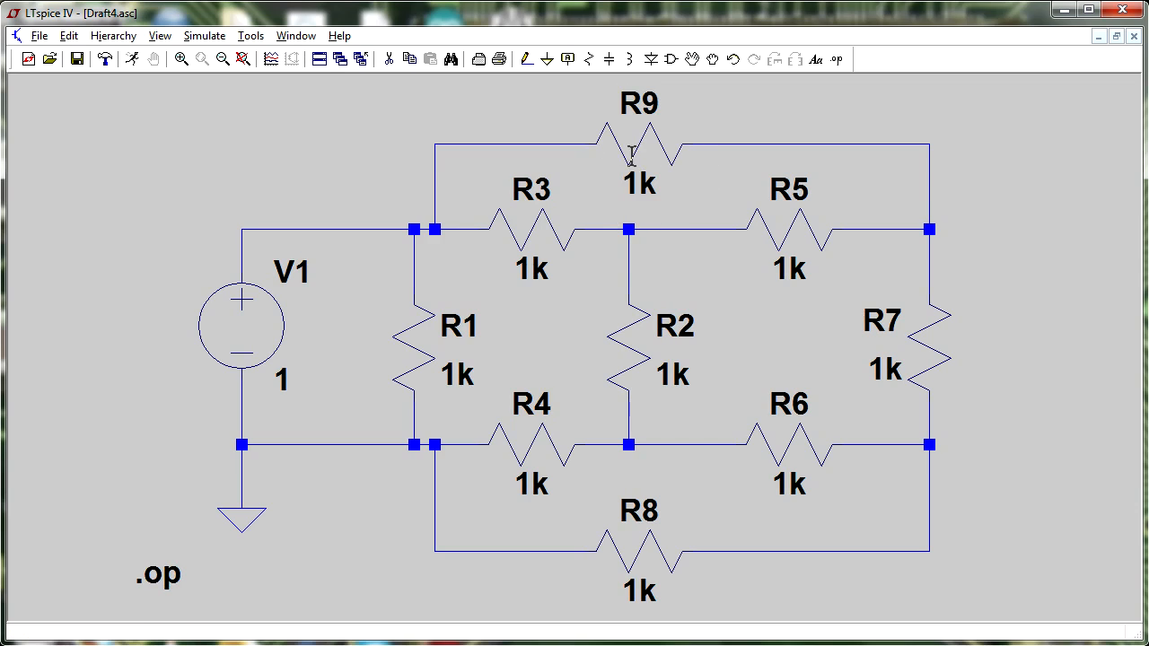
Step: Rerun the simulation to check the sign of R9's current, and close the results
click(131, 59)
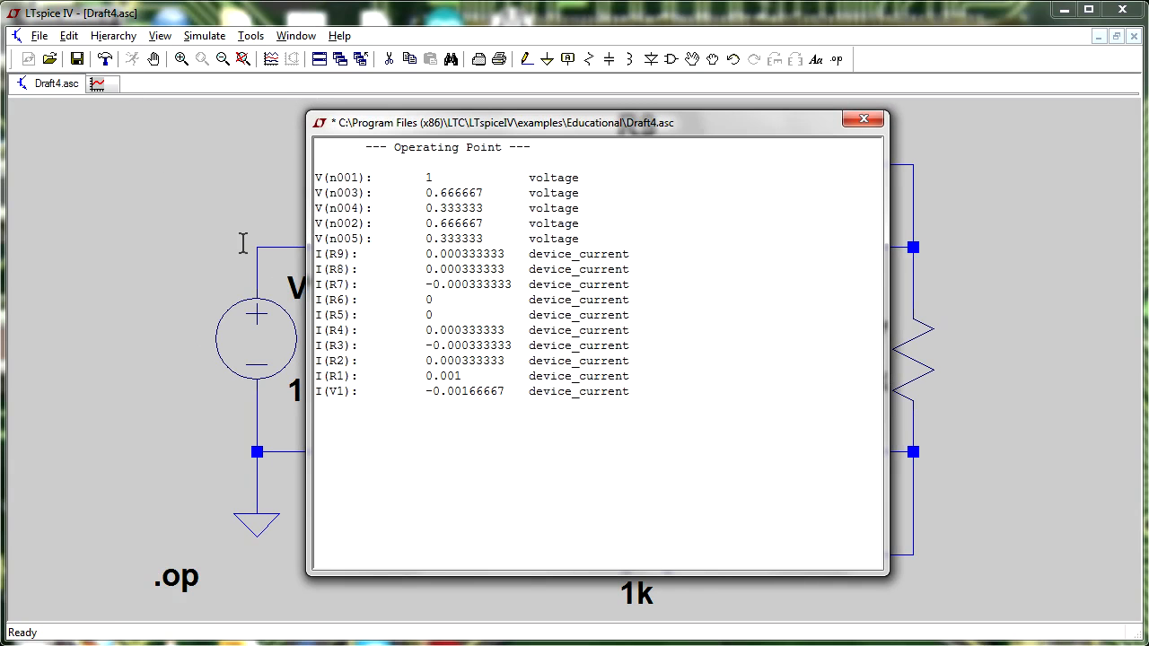
drag(423, 252, 505, 253)
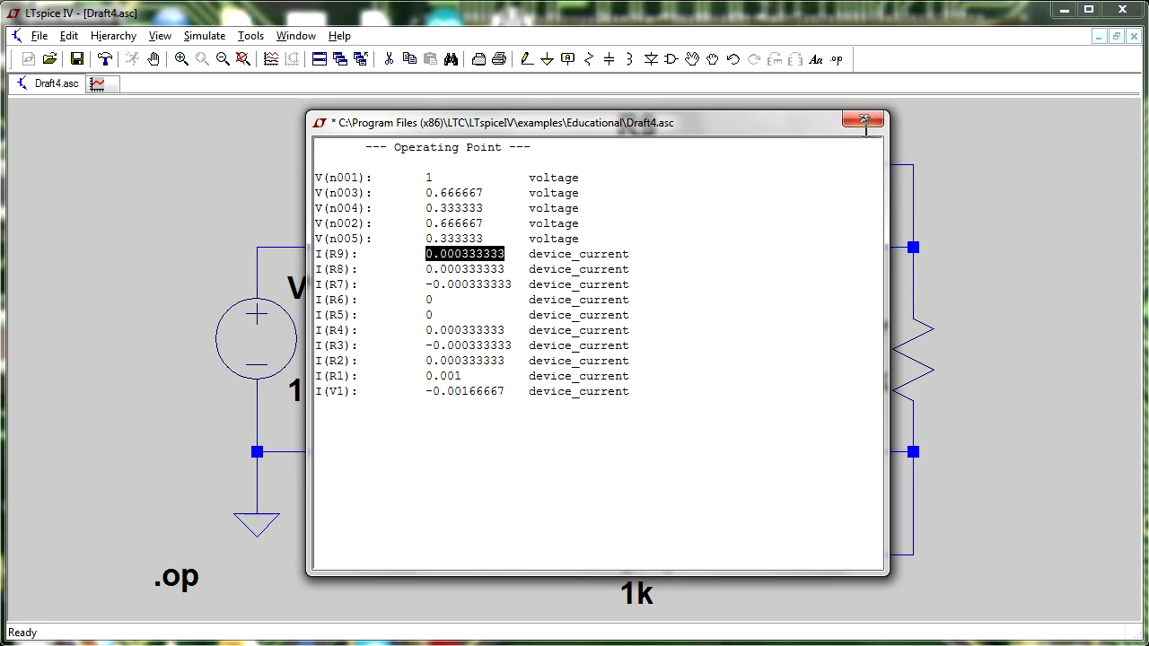
click(863, 122)
Step: Reverse the orientation of R7 and R3 in place and rerun the operating point simulation
click(691, 58)
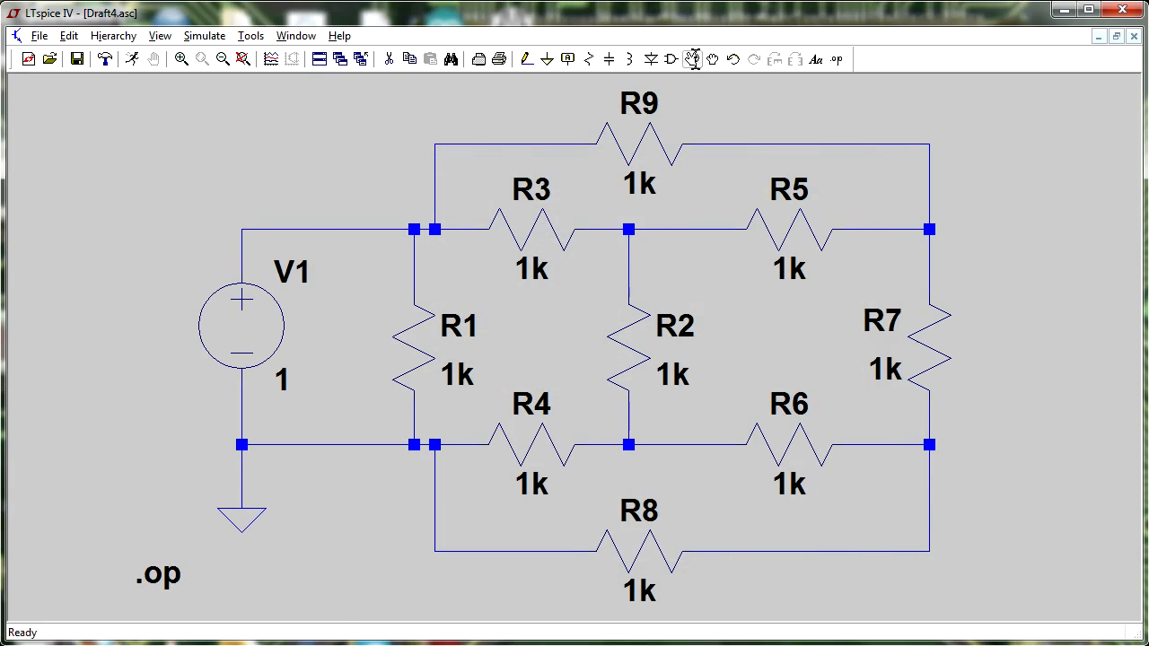
click(925, 328)
click(920, 341)
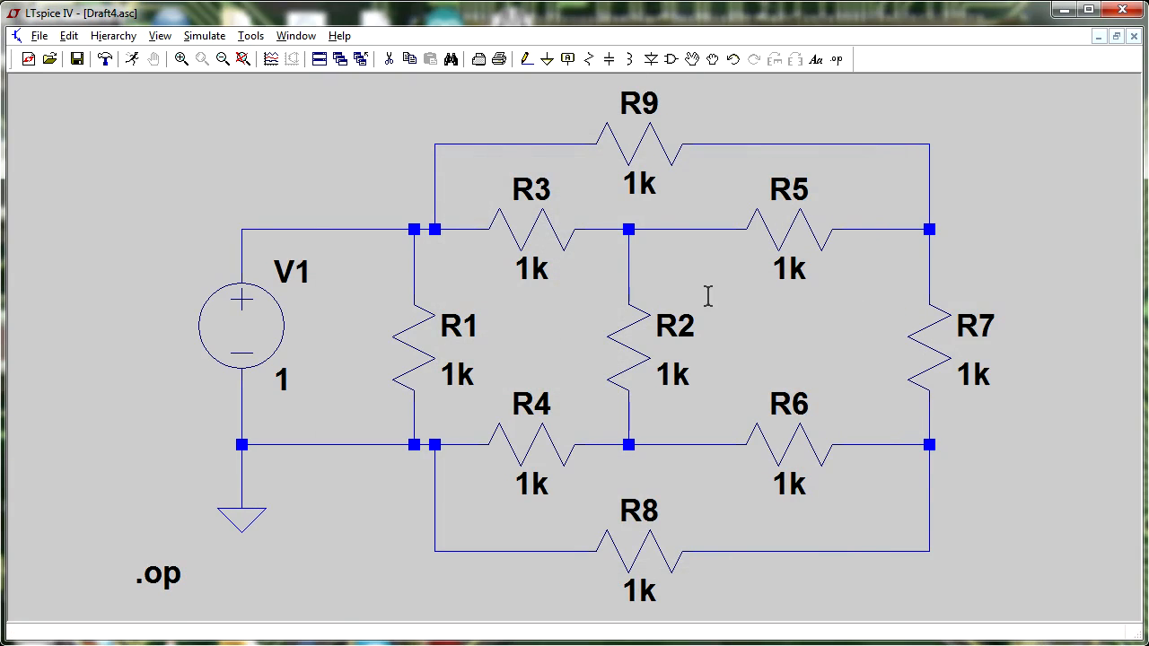
mouse_move(531, 234)
click(539, 231)
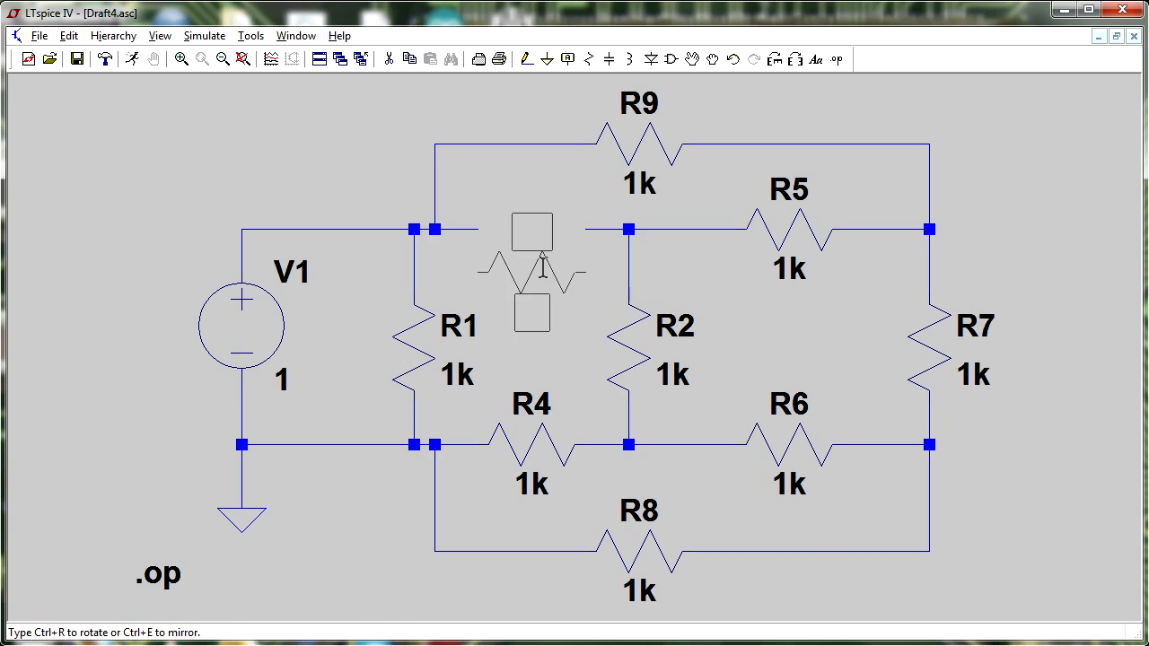
click(528, 231)
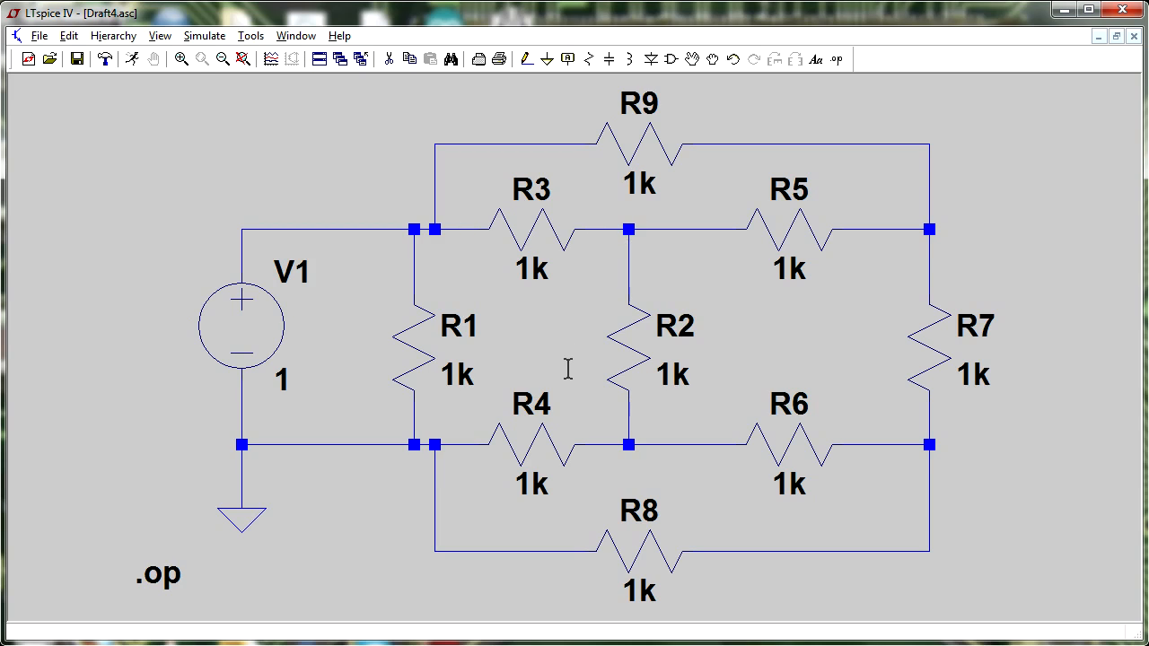
click(132, 59)
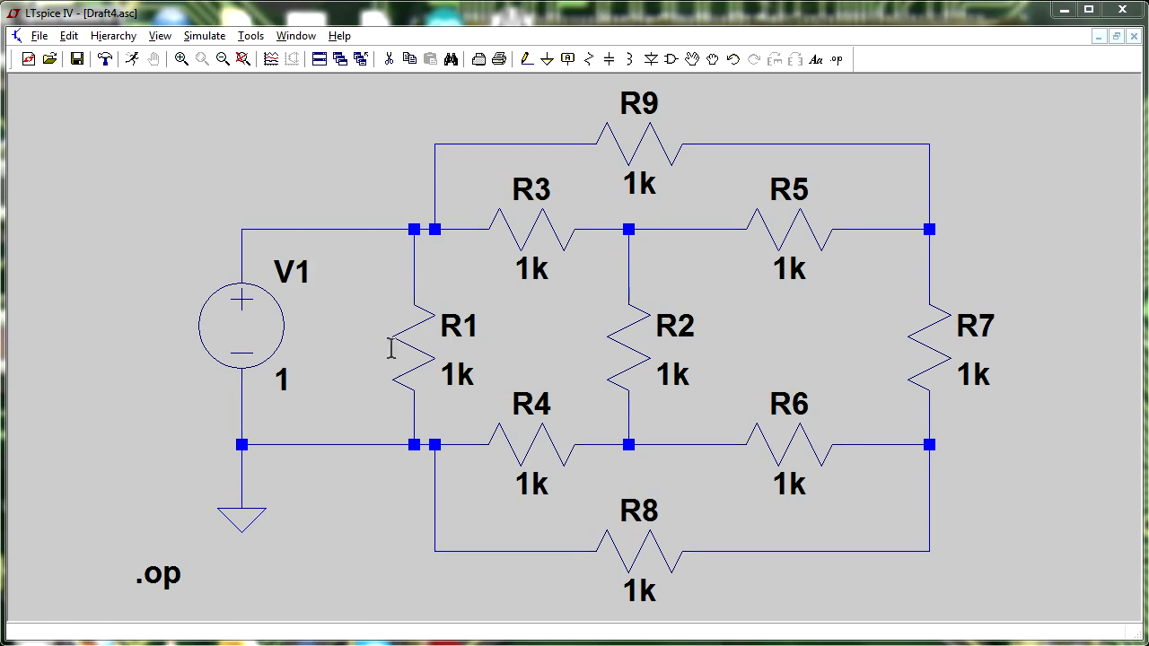
Step: Place operating point voltage labels on V1's positive node and on the R3–R5, R5–R9, R7–R8 and R4–R6 nodes
mouse_move(403, 328)
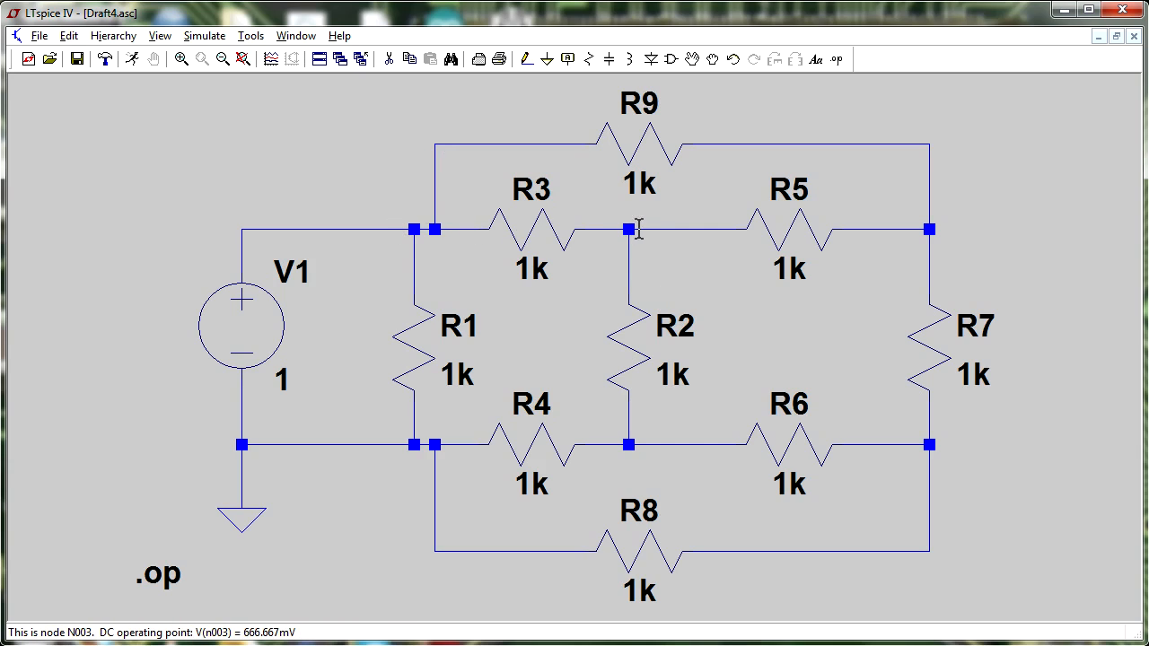
click(380, 228)
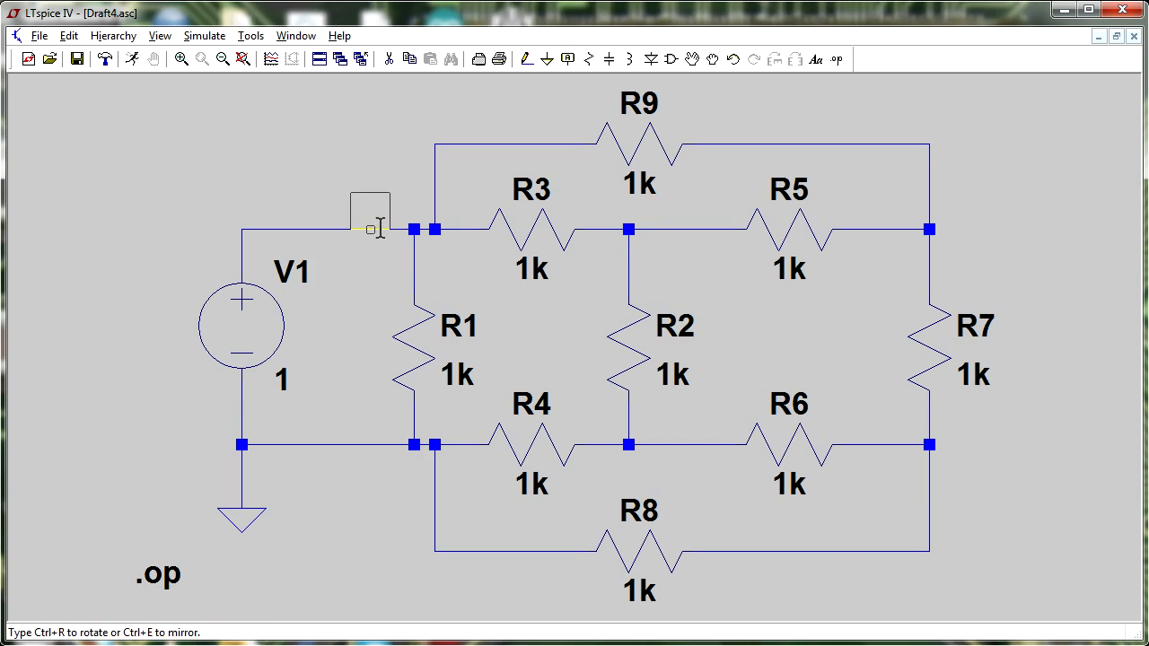
click(378, 223)
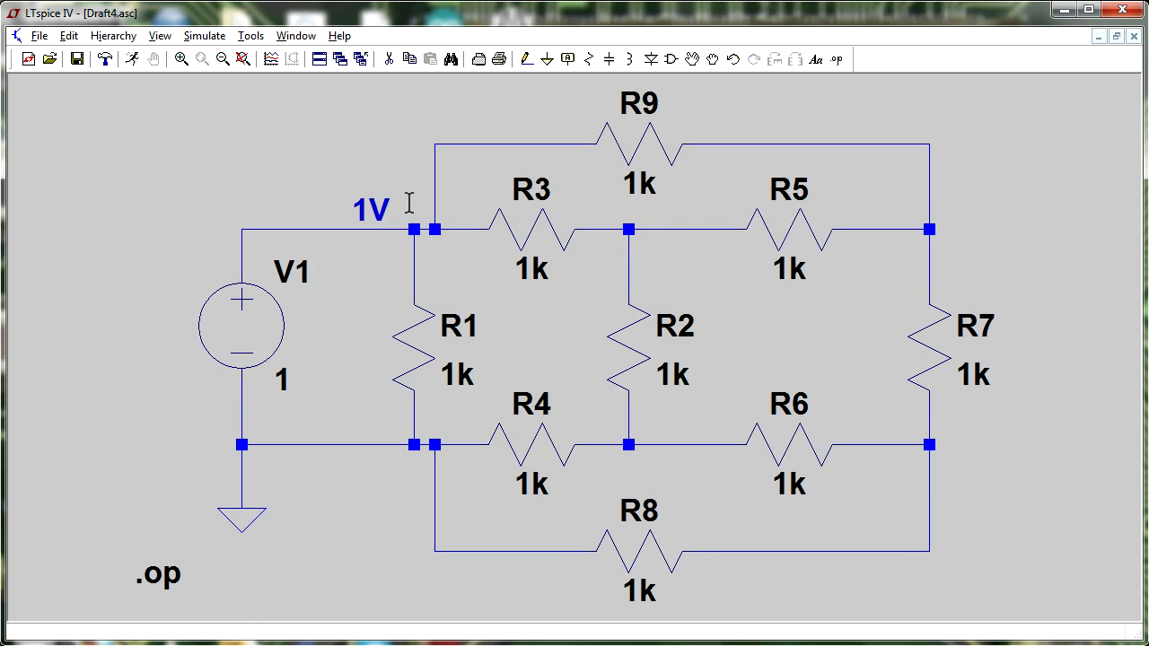
click(674, 228)
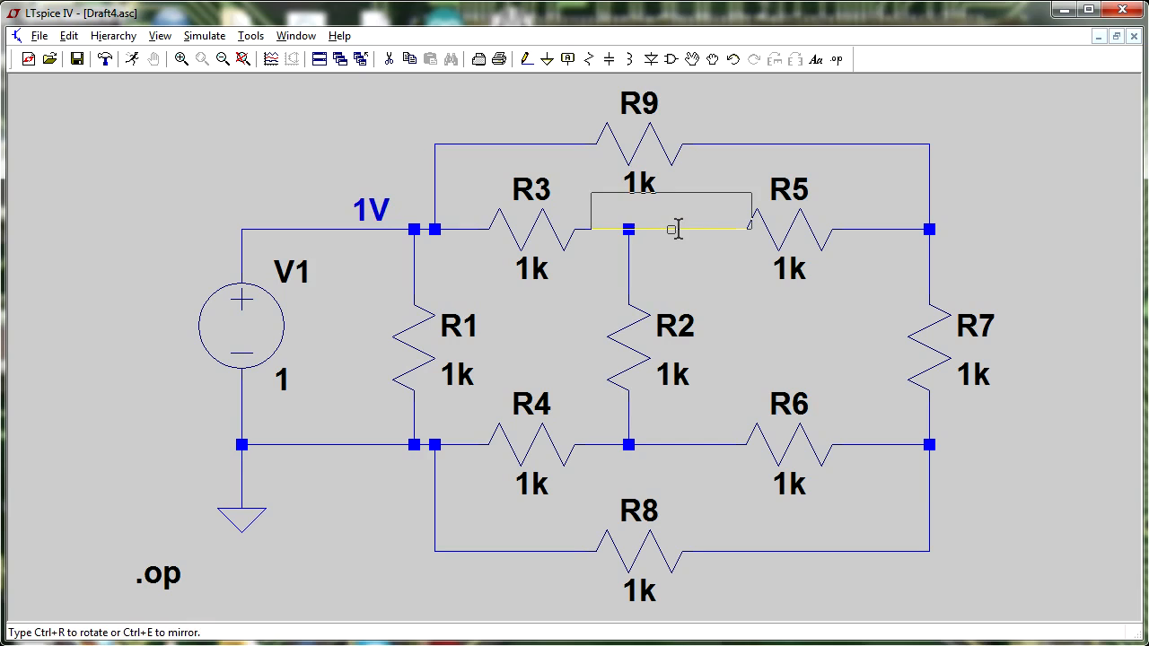
click(680, 230)
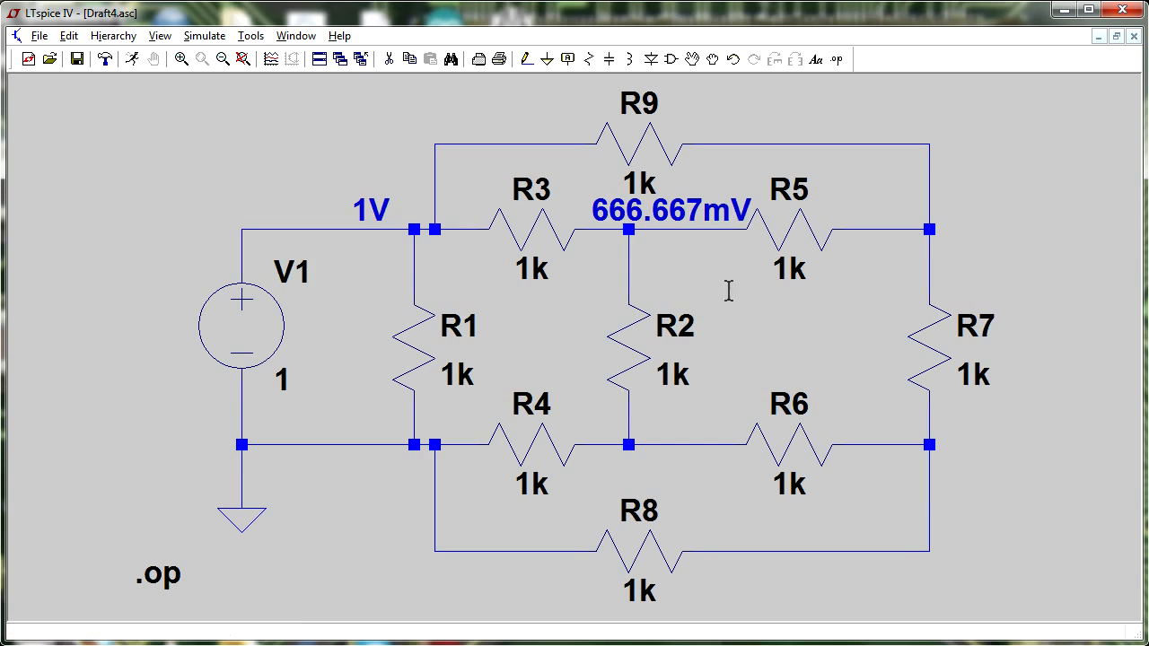
click(929, 262)
click(919, 151)
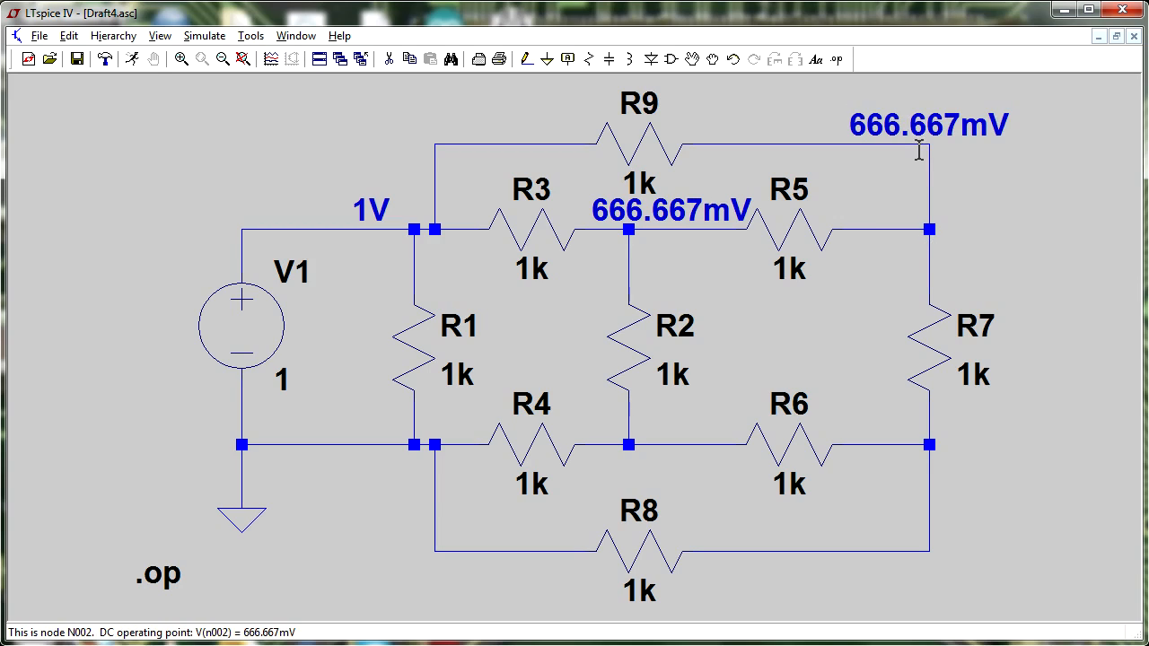
click(928, 551)
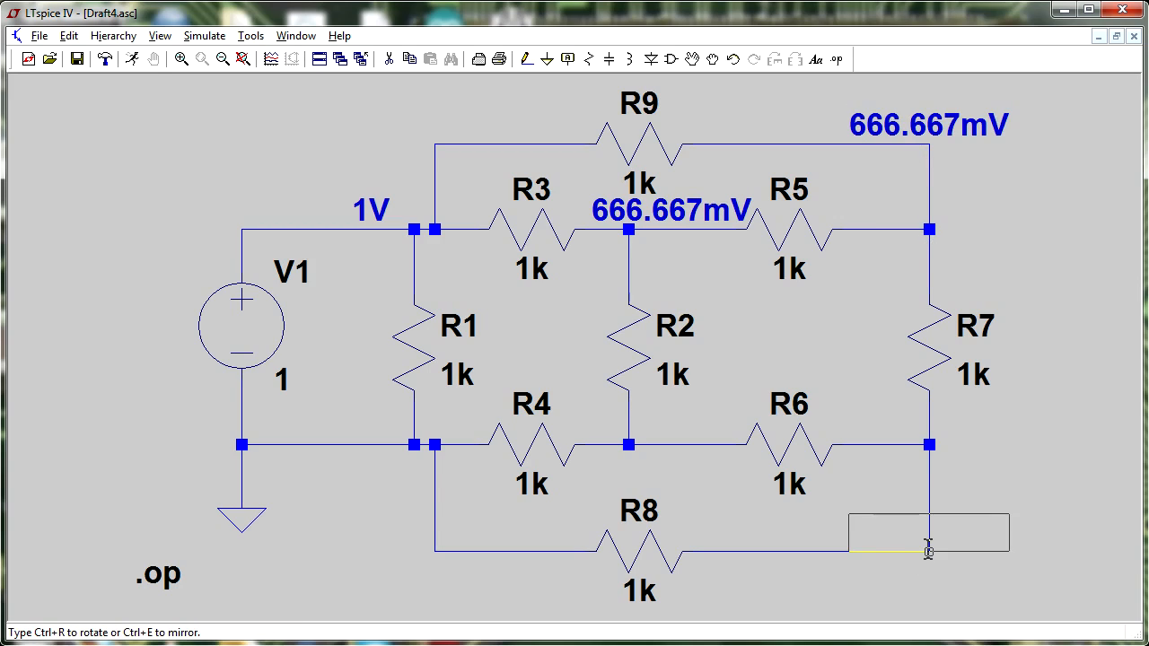
click(928, 592)
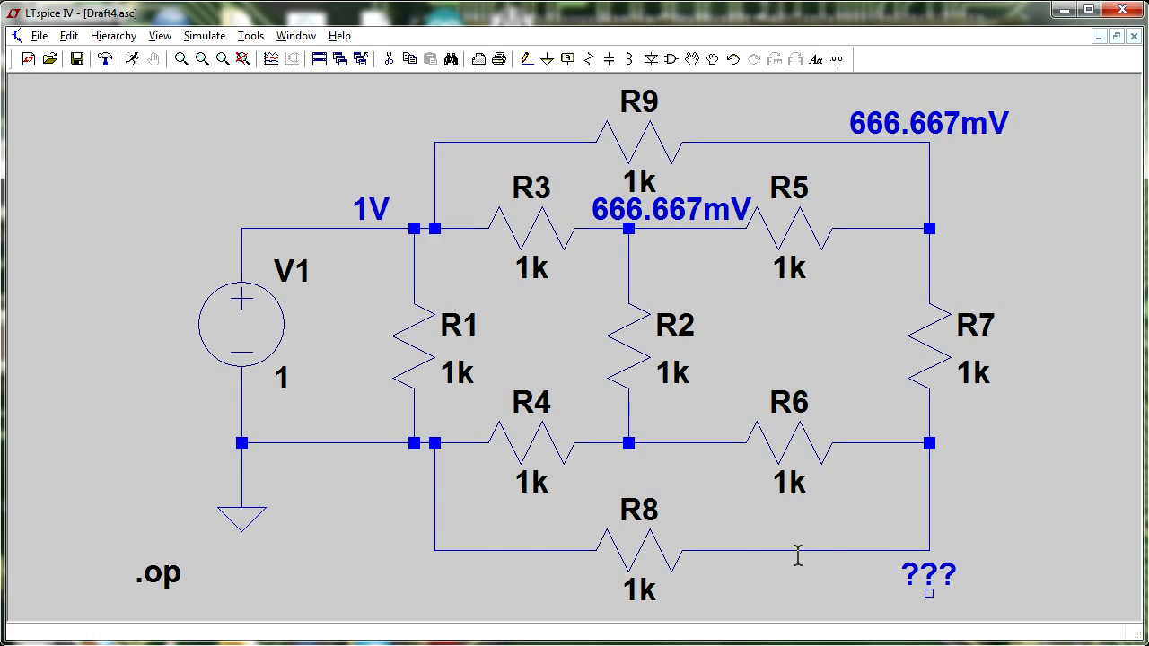
right_click(480, 549)
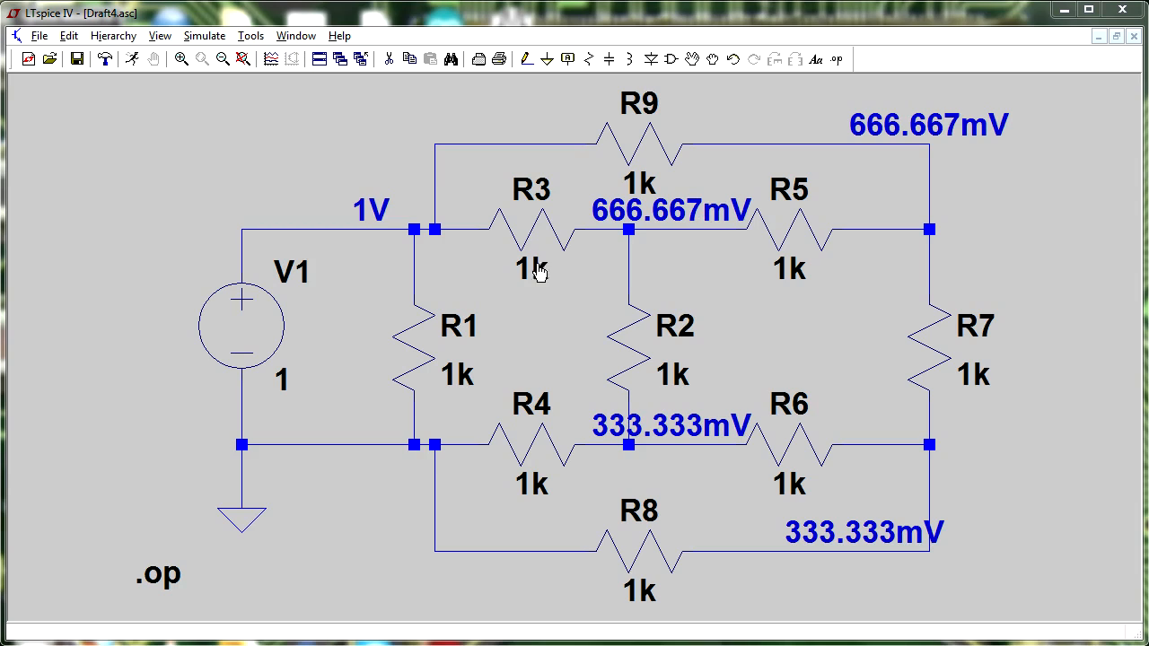
Step: Set R9's value to 500 and rerun the simulation to update the node voltage labels
right_click(641, 184)
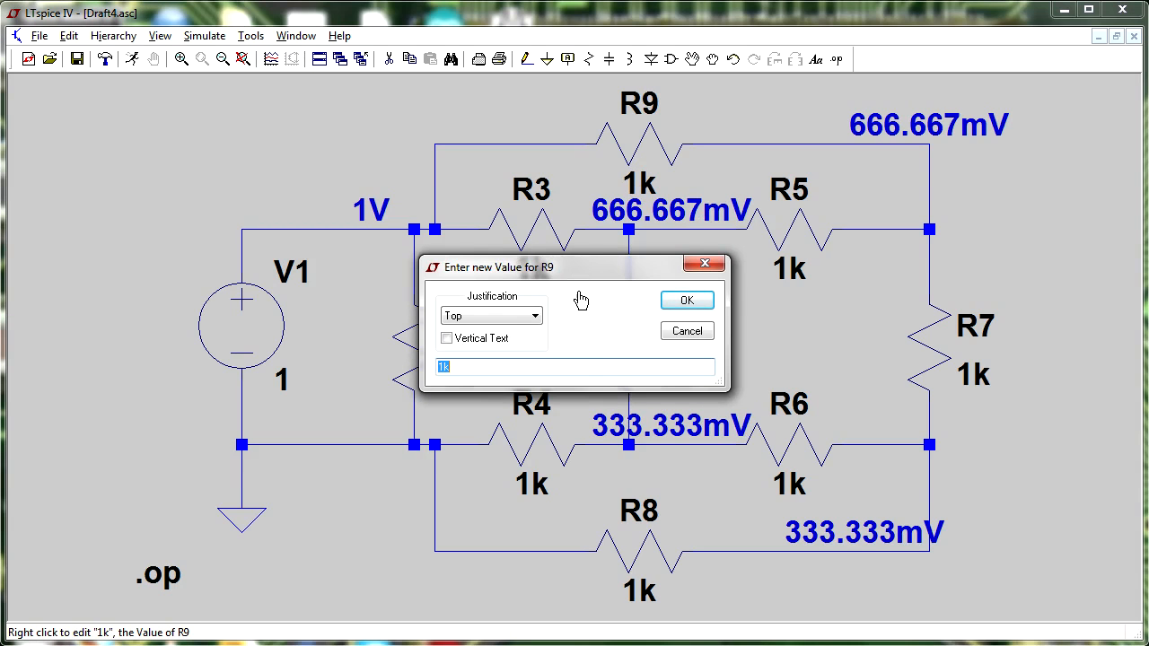
text(500)
key(Return)
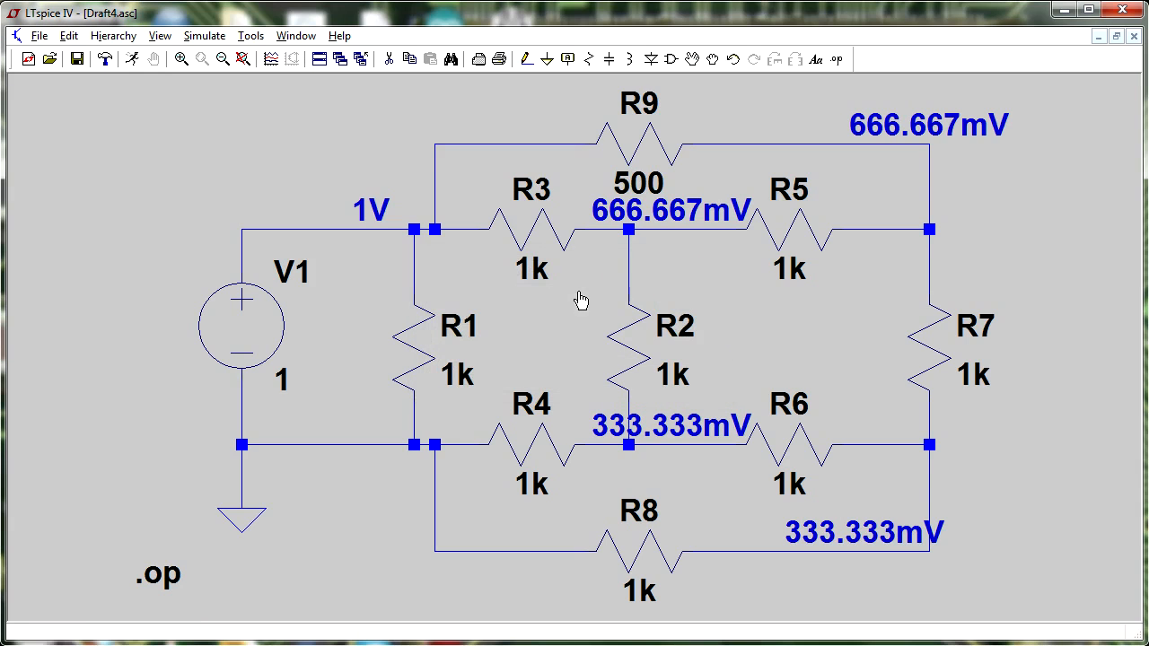
click(130, 63)
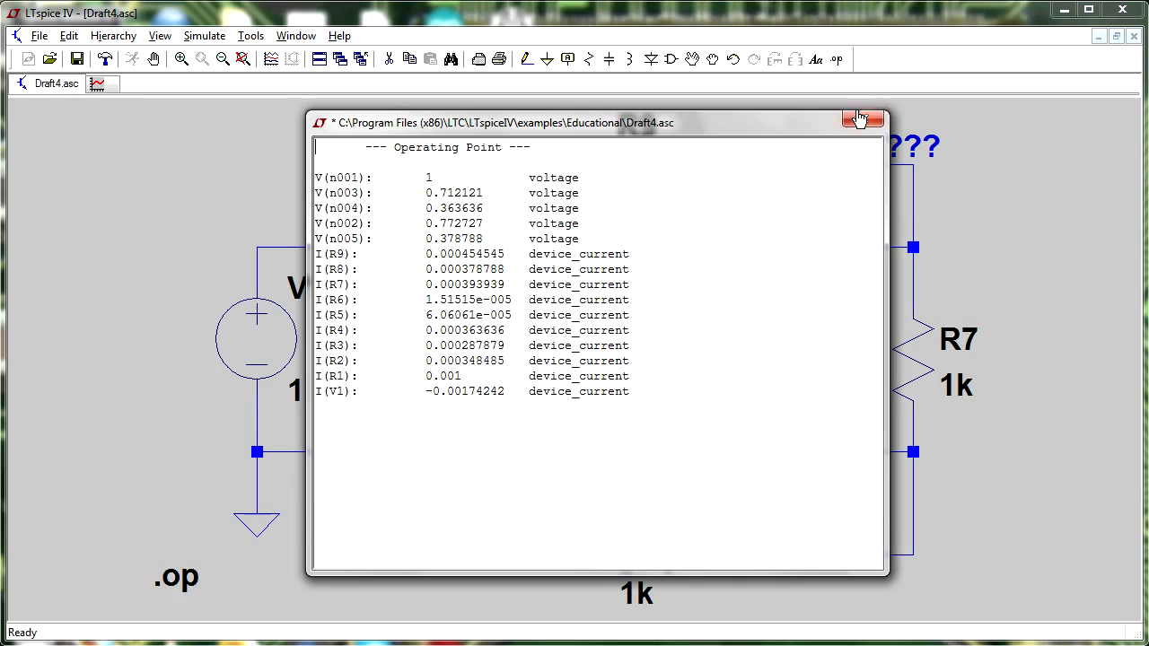
click(859, 119)
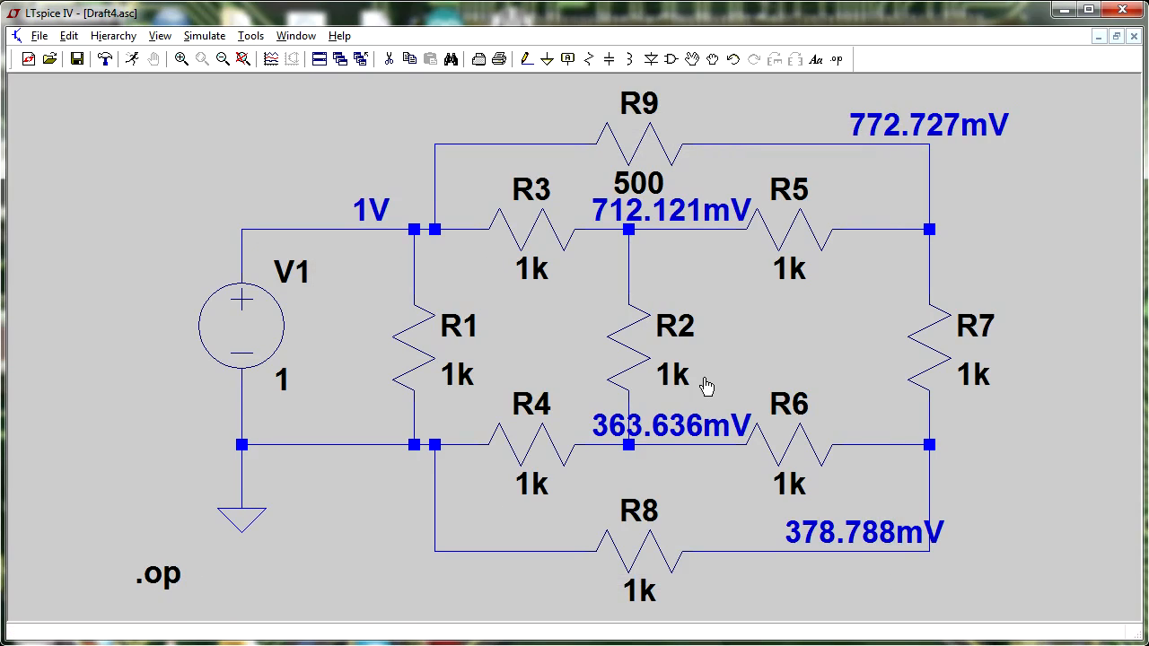
Step: Label the net joining R5, R9 and R7 as net5, placing the label on the wire beside R5
mouse_move(887, 220)
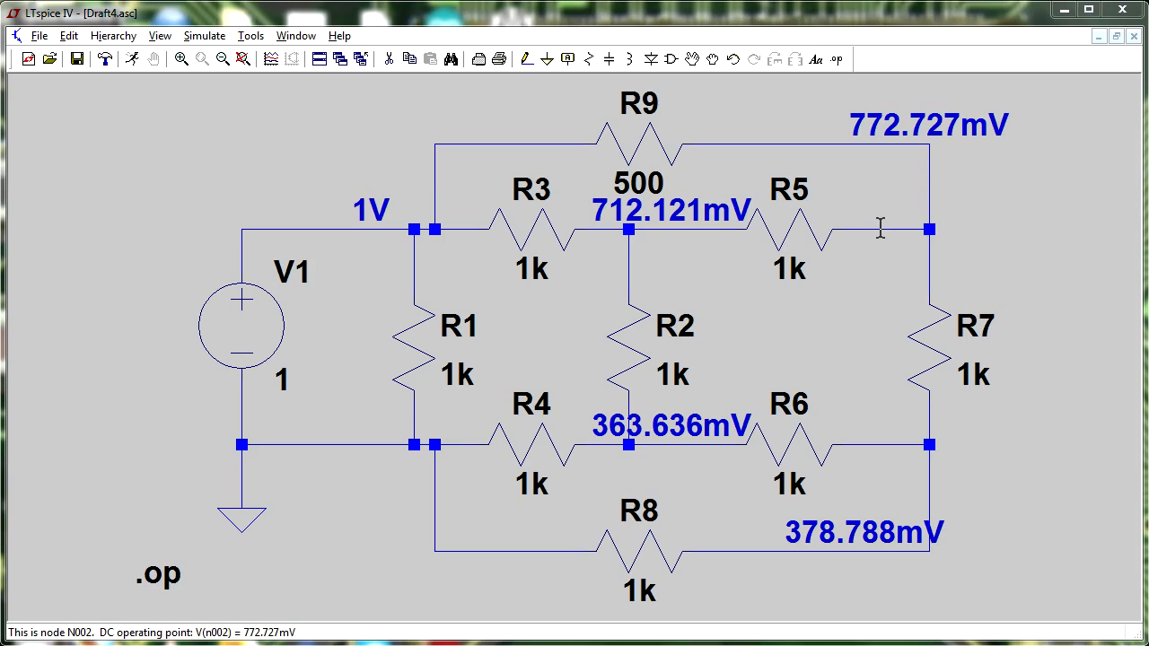
right_click(880, 229)
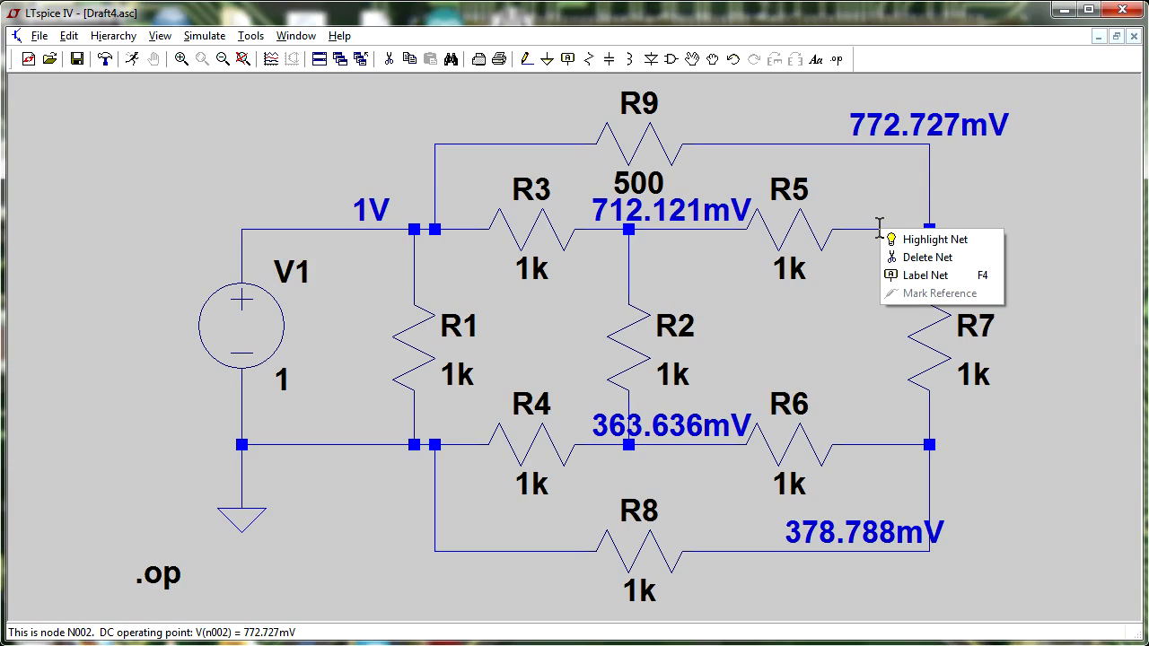
click(931, 276)
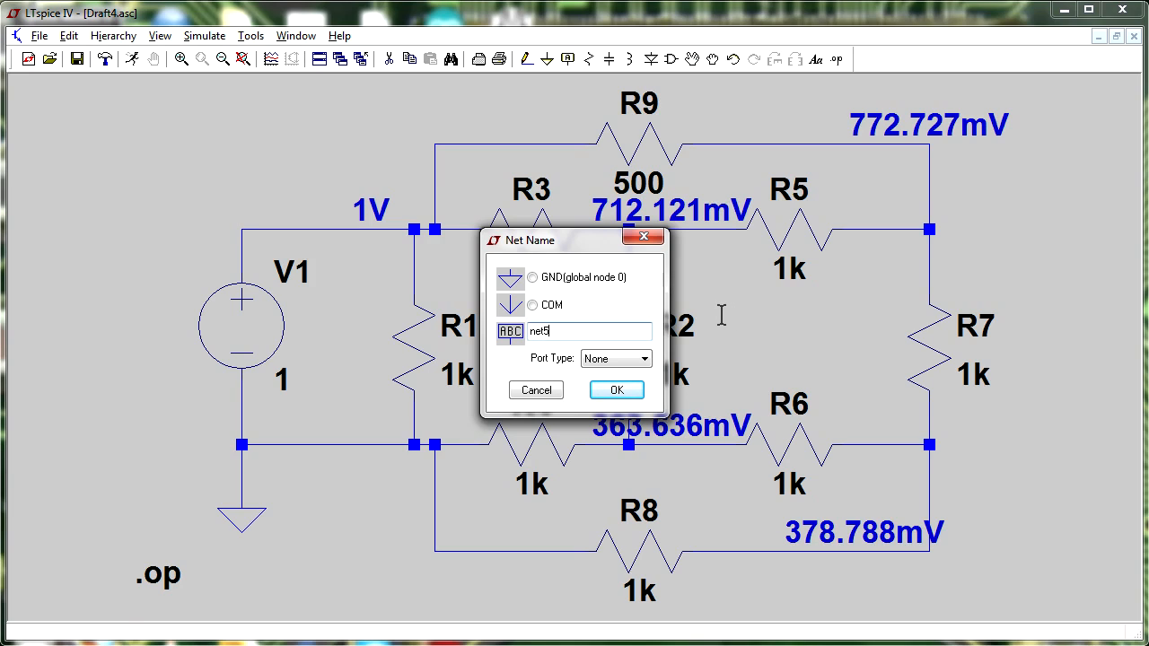
key(Return)
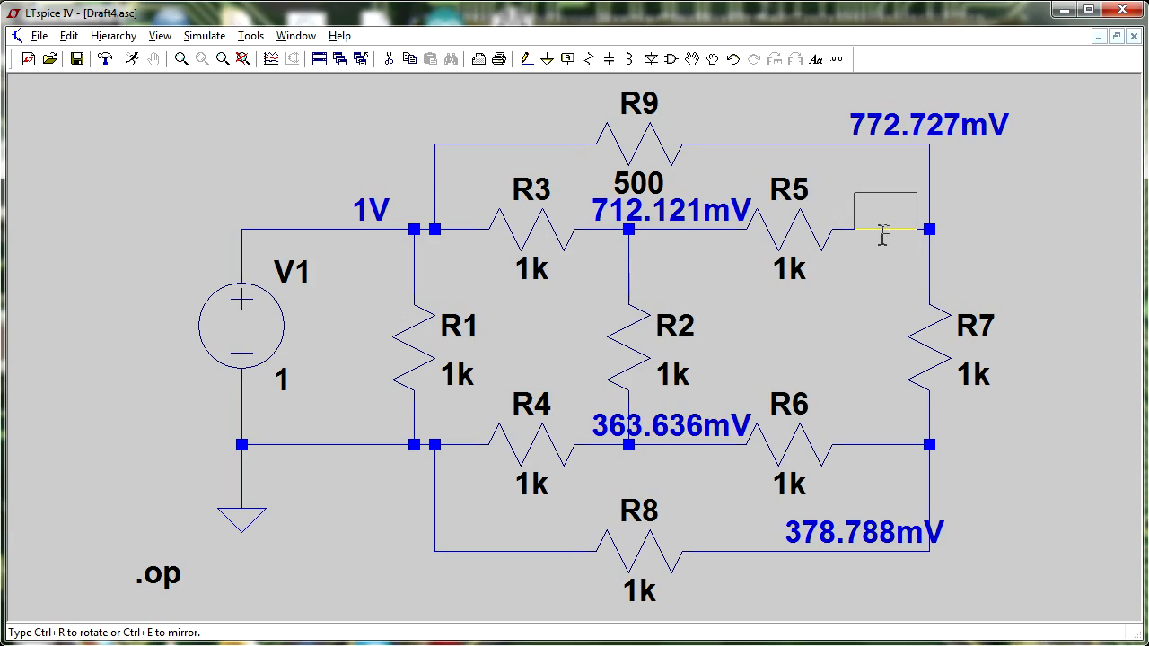
click(885, 230)
right_click(984, 197)
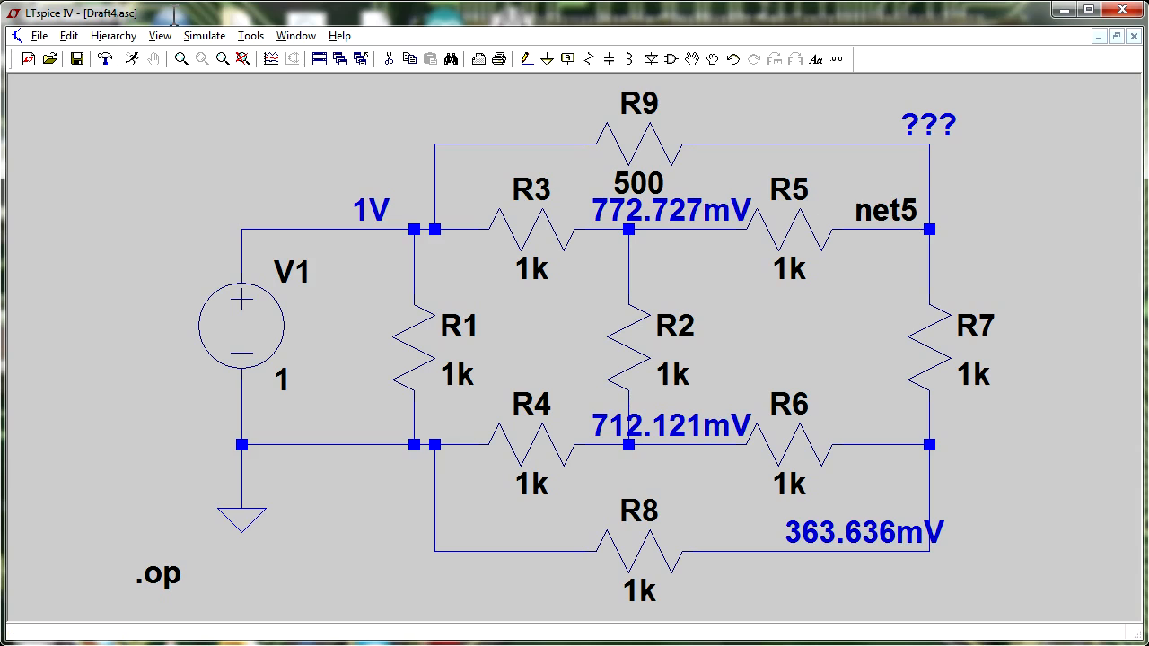
Step: Rerun the operating point simulation, examine the net5 voltage entry in the results, and close them
click(133, 59)
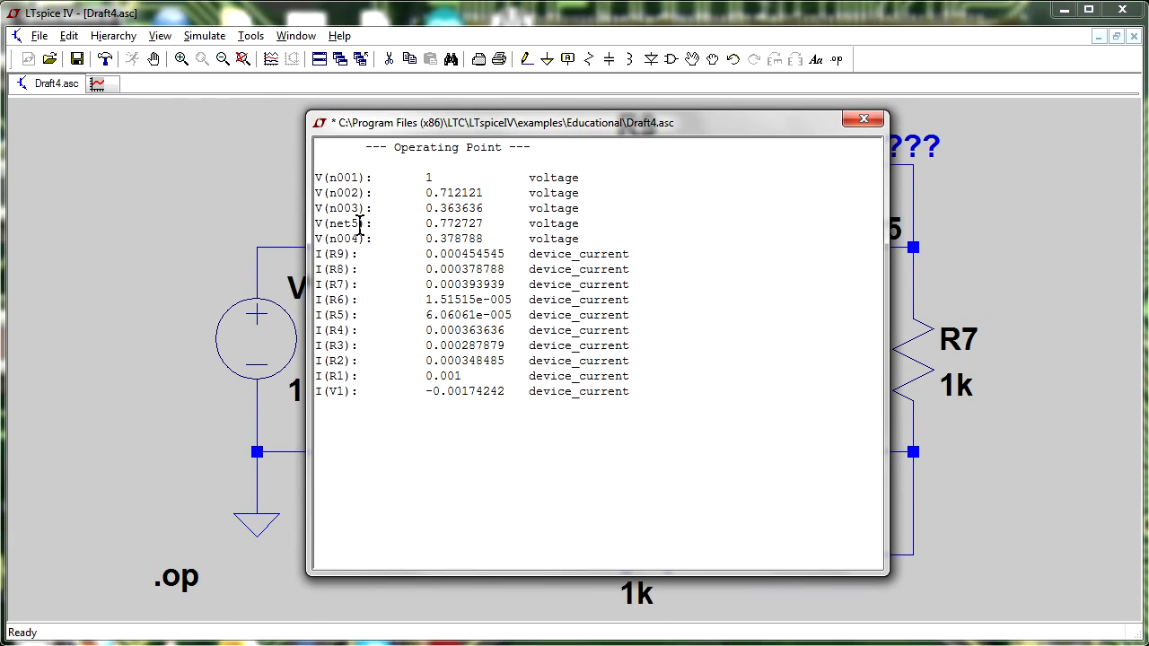
double_click(343, 224)
drag(769, 117, 1031, 144)
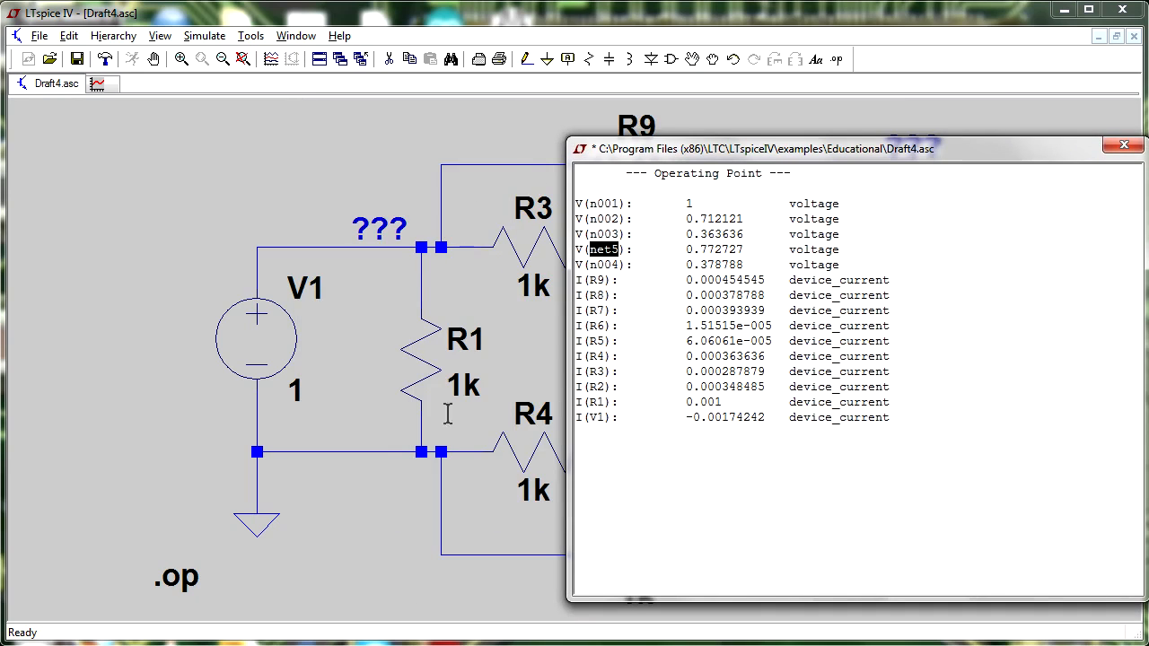
drag(781, 149, 506, 127)
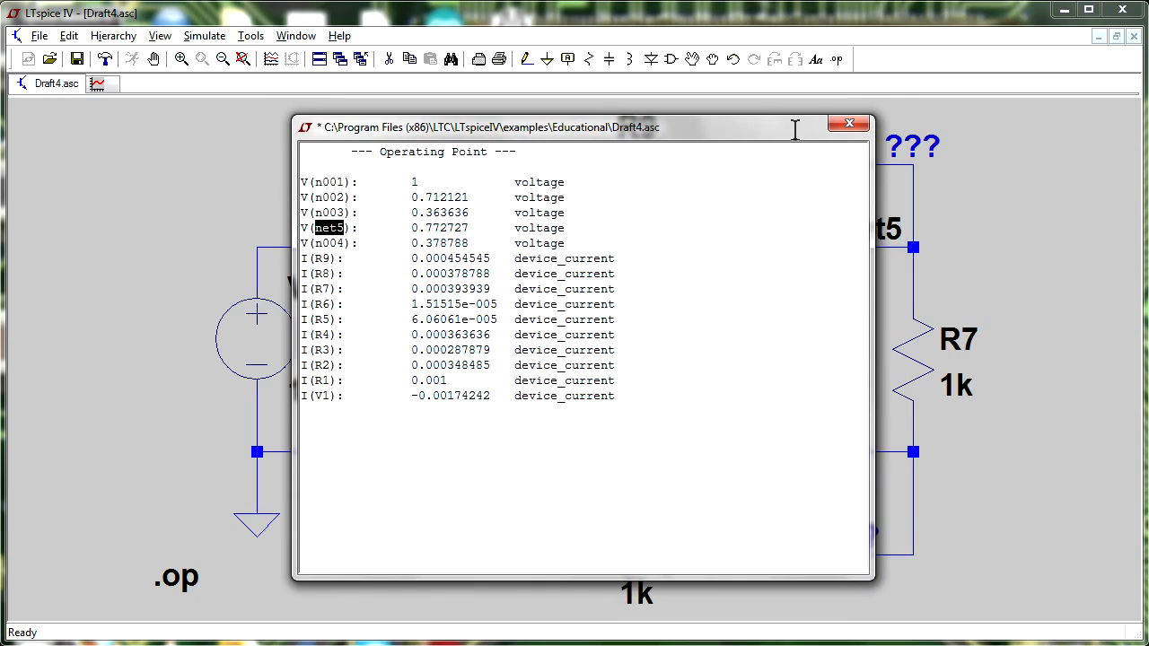
click(849, 123)
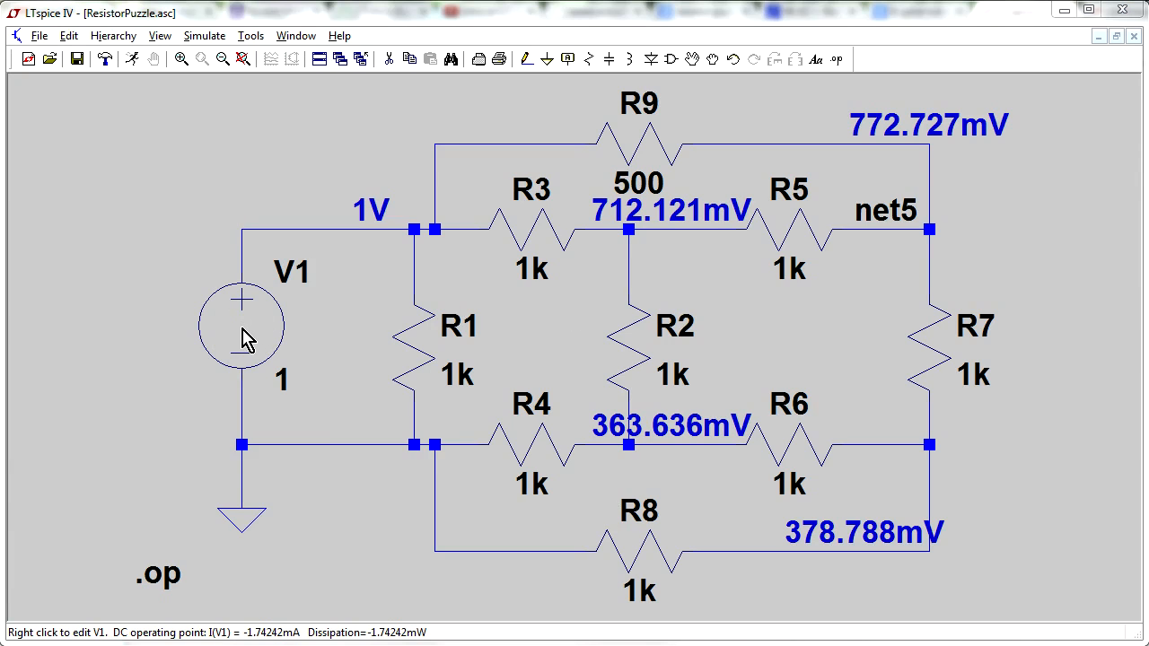
Step: Give V1 a series resistance of 10 ohms and rerun the simulation to update the voltage labels, closing the results
right_click(247, 339)
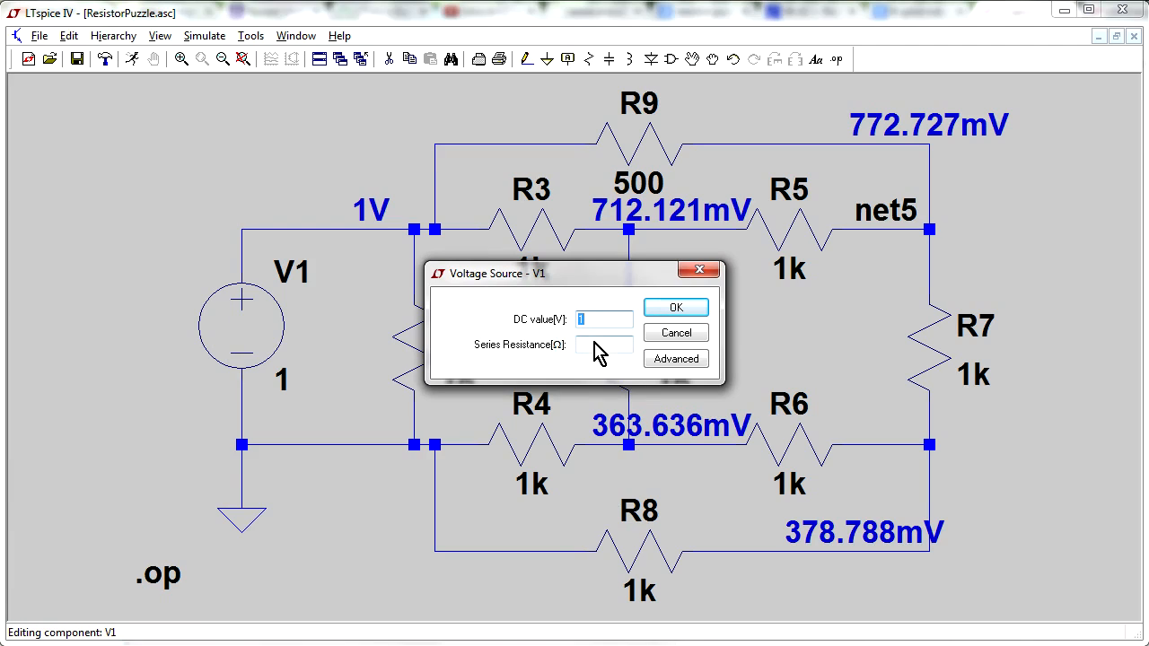
click(596, 343)
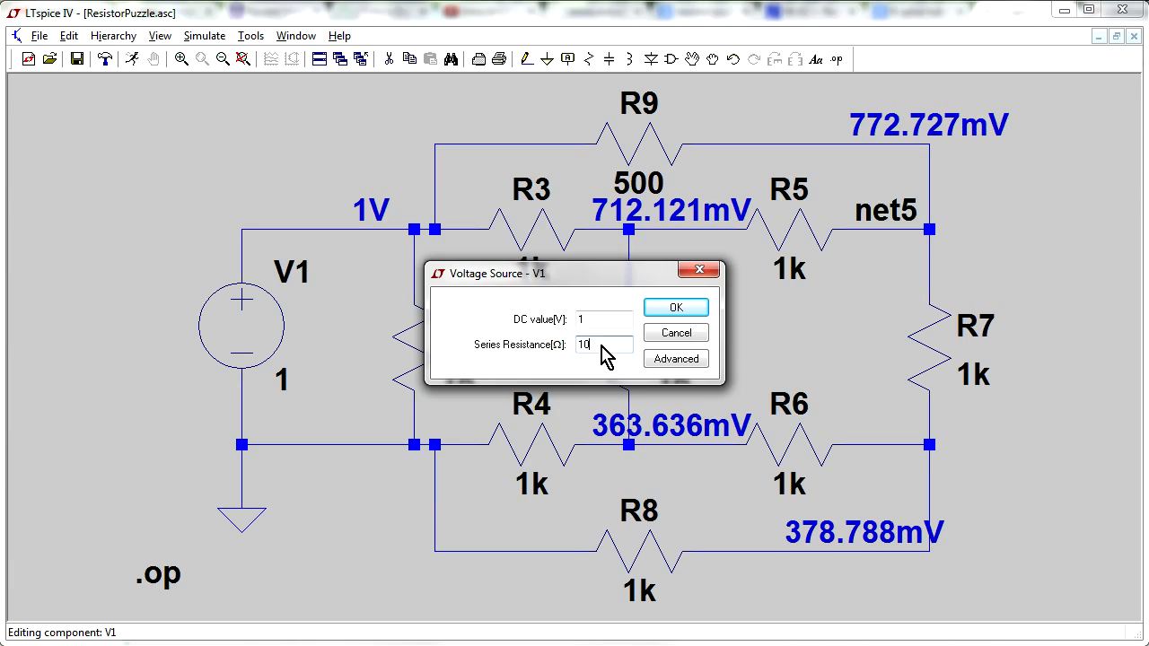
key(Return)
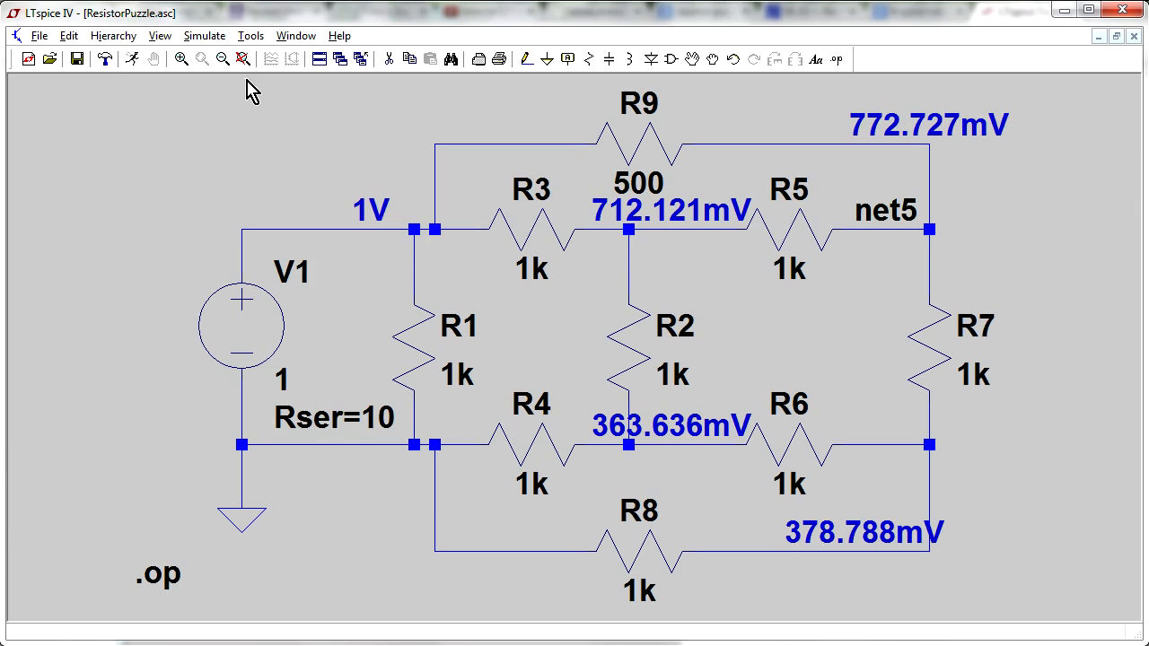
click(133, 65)
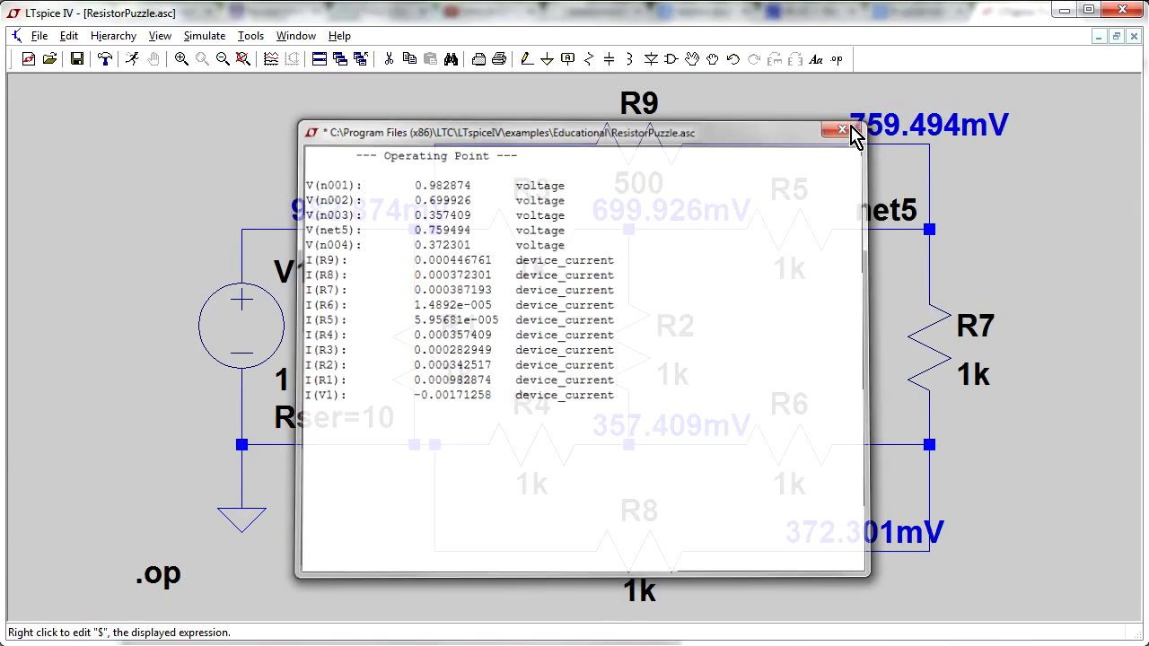
click(854, 132)
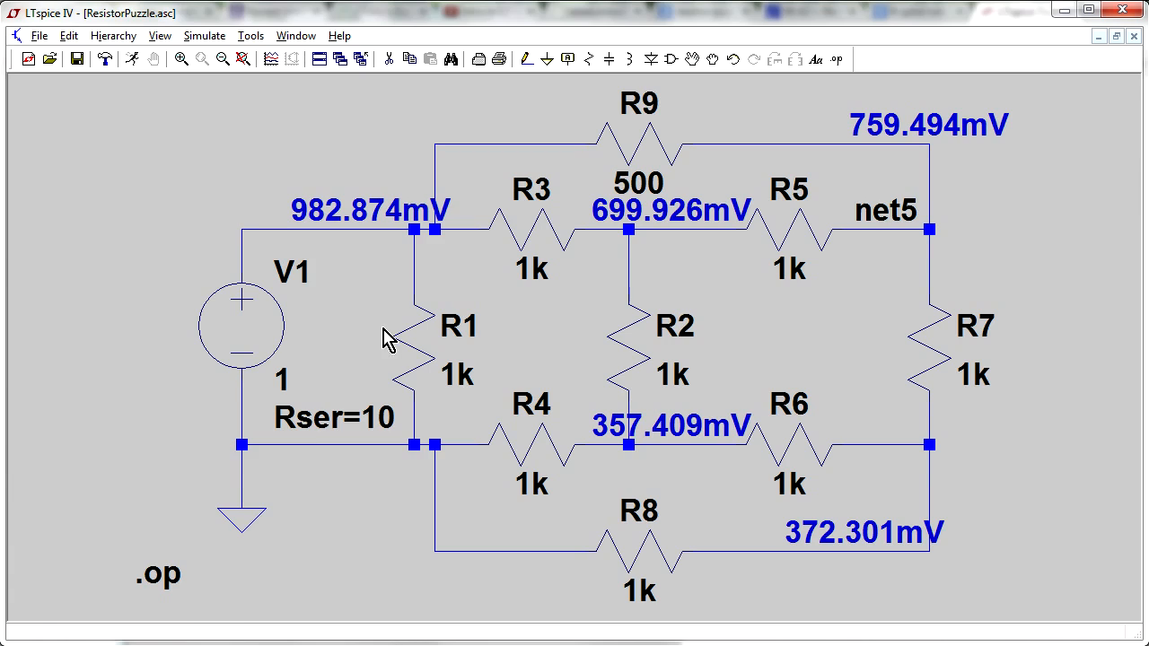
Step: View R3's resistor properties, including tolerance and power rating, and leave them without changes
right_click(530, 235)
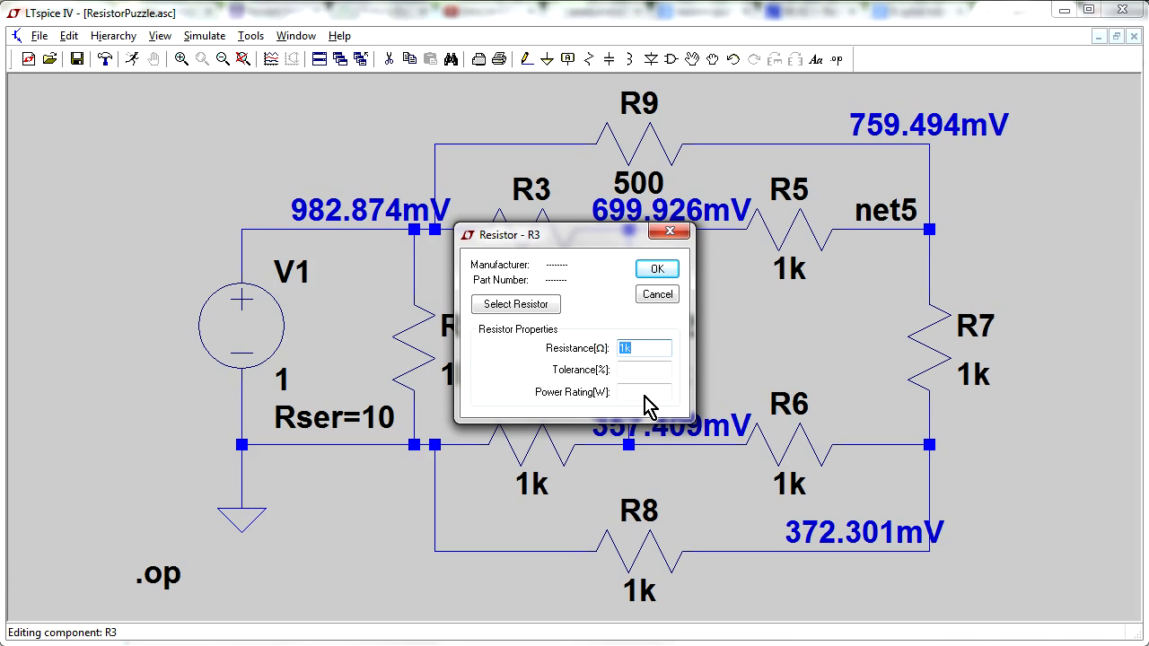
click(656, 296)
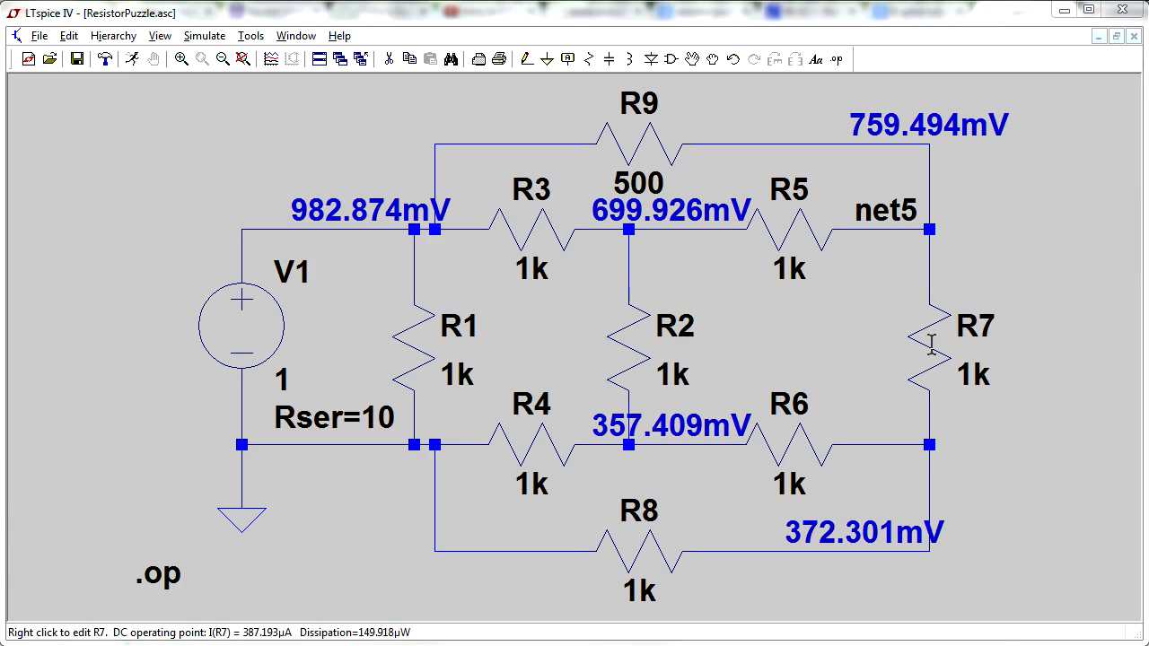
Step: Place an operating point data label, rotated to vertical, on the net5 wire just above R7
click(929, 263)
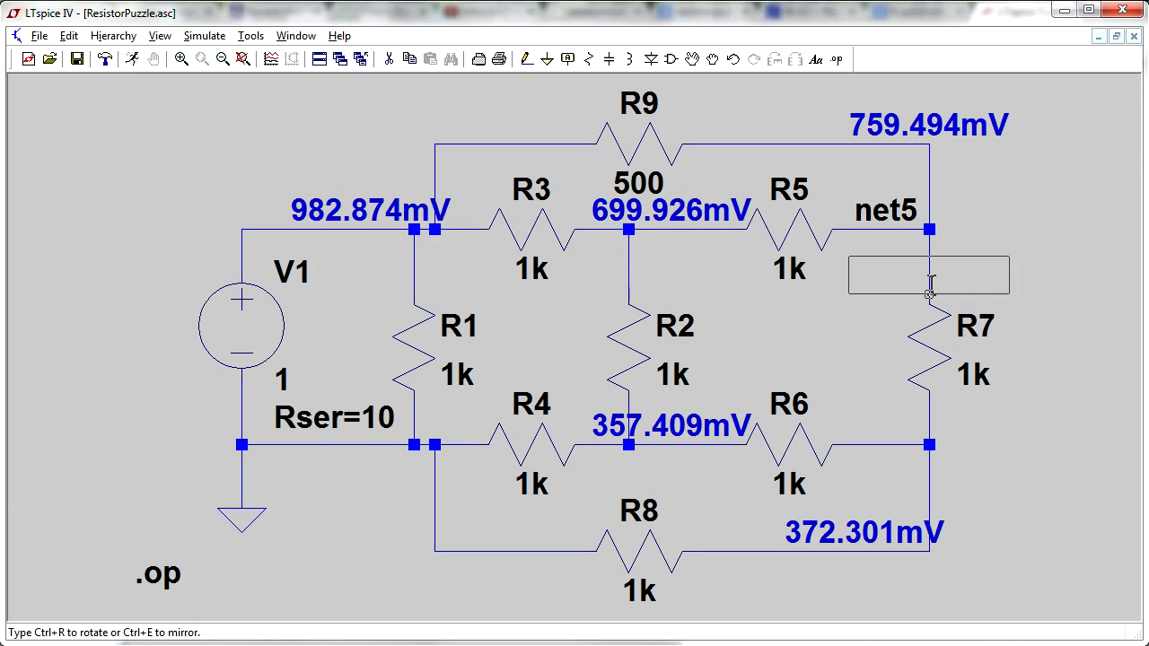
key(ctrl+r)
click(928, 291)
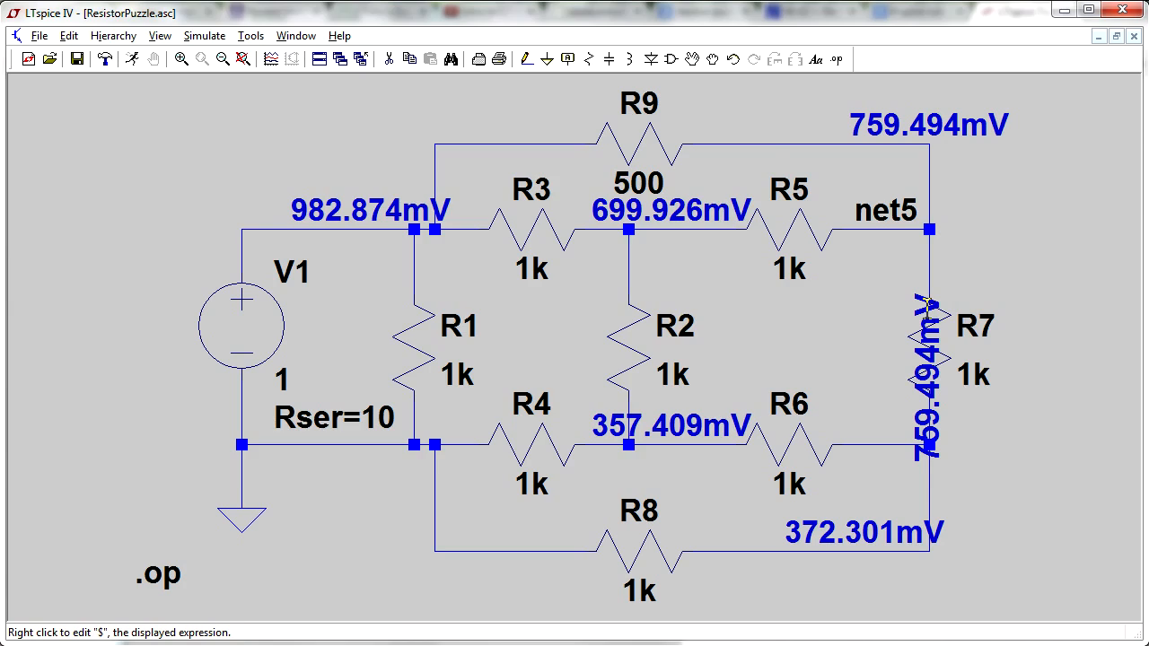
Step: Change the expression displayed by the vertical label at R7 to the resistor's current, I(R7)
right_click(930, 310)
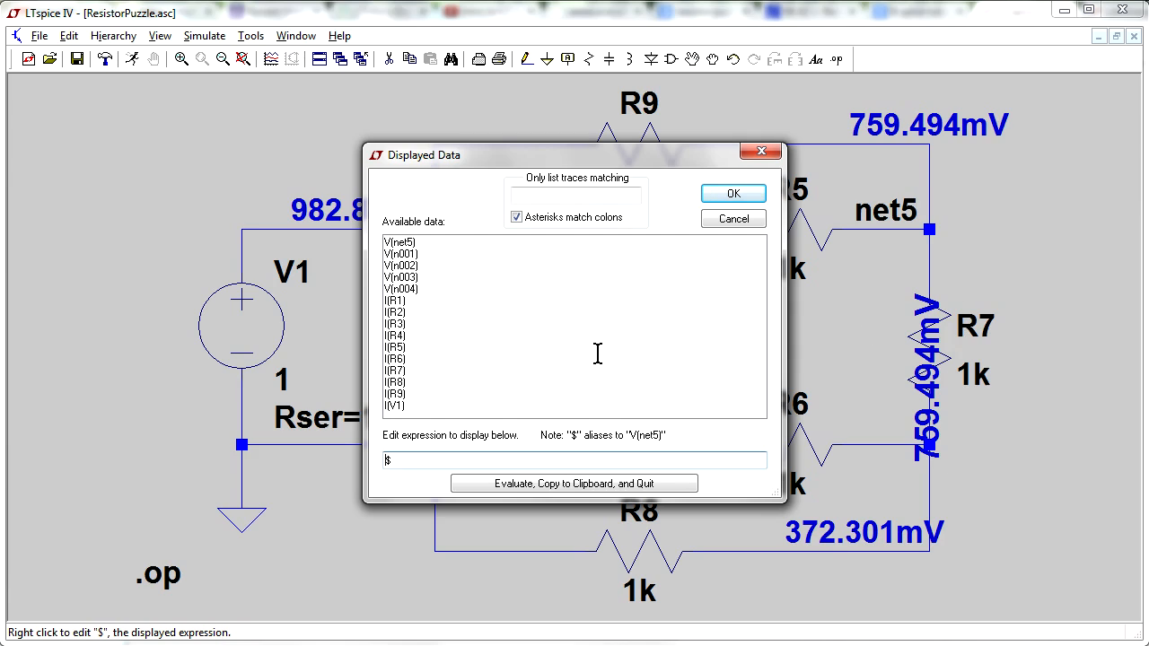
click(394, 370)
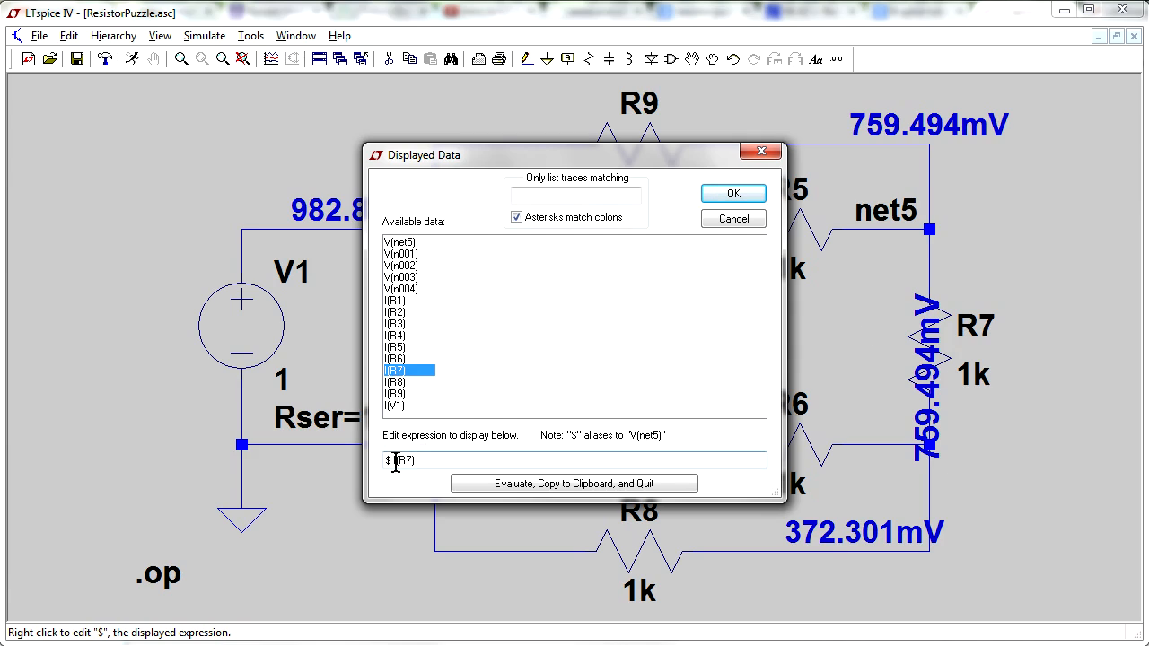
key(Home)
key(Delete)
key(Delete)
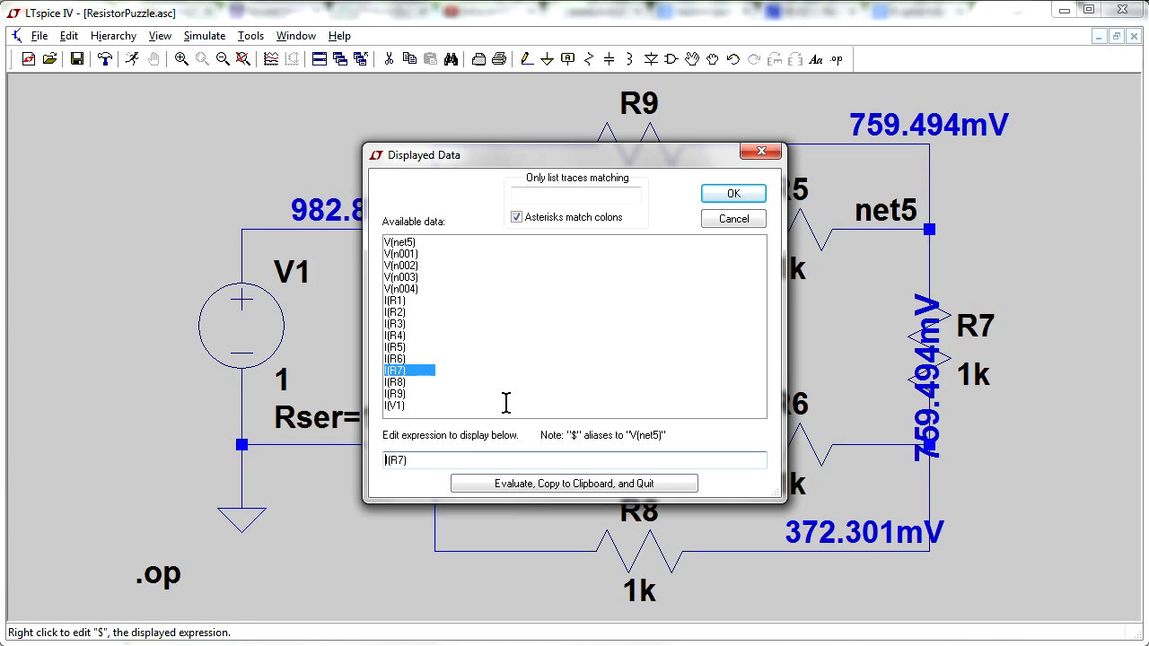
key(Return)
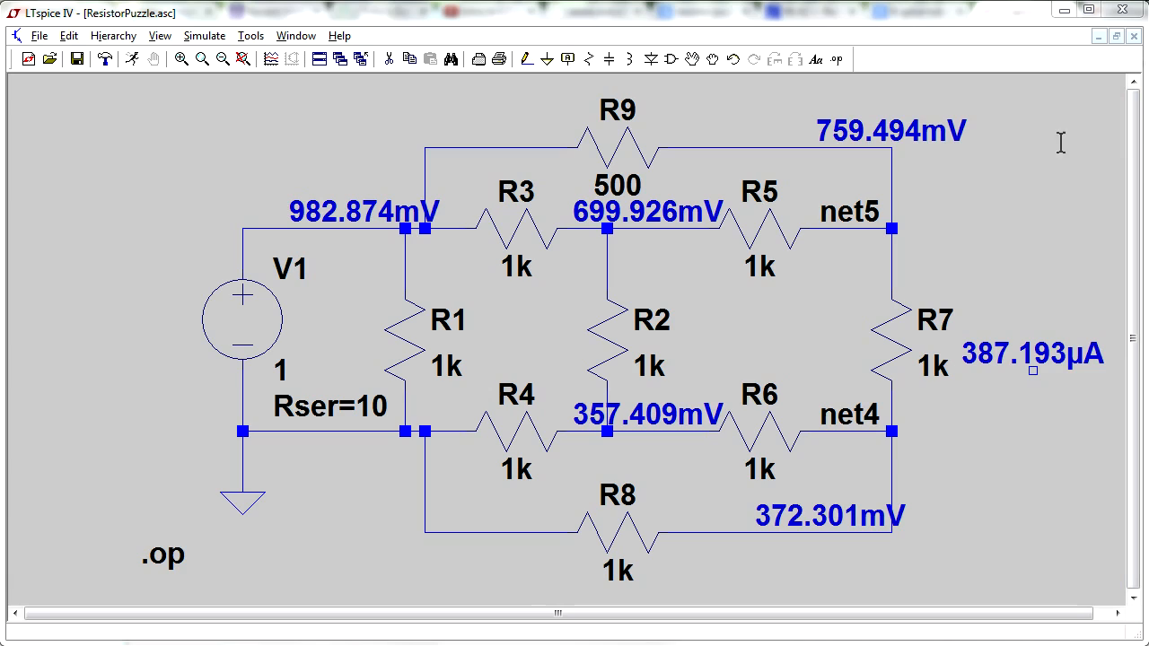
Step: Place another vertical operating point label beside the net5 wire above R7 and open its displayed expression for editing
mouse_move(887, 252)
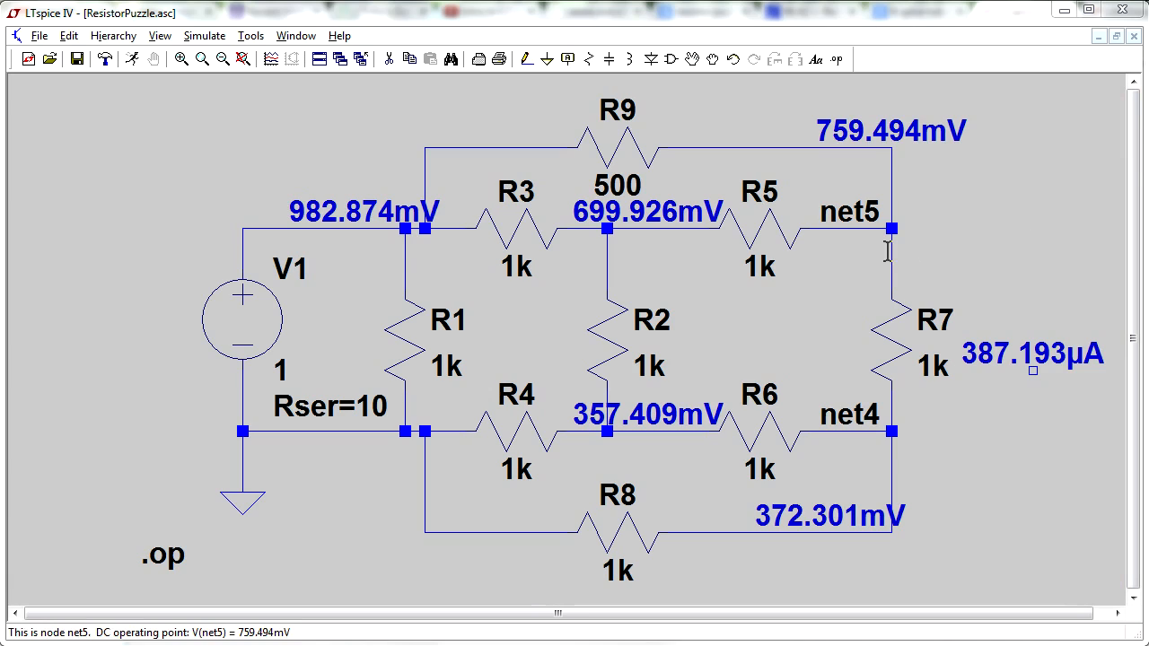
mouse_move(886, 418)
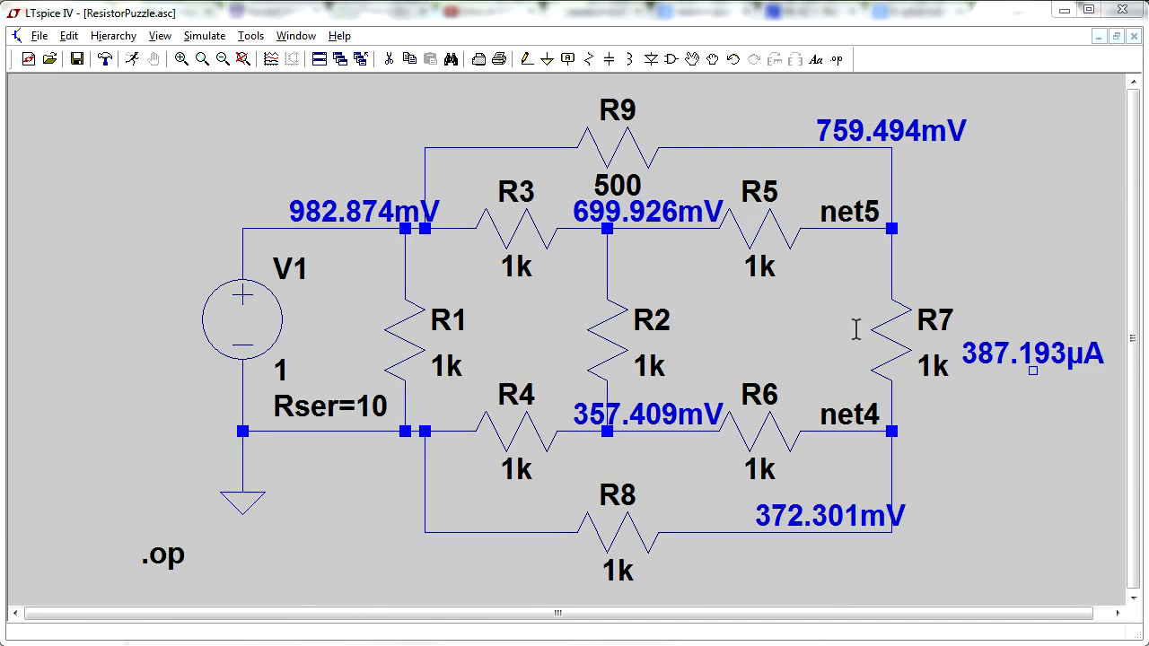
click(891, 270)
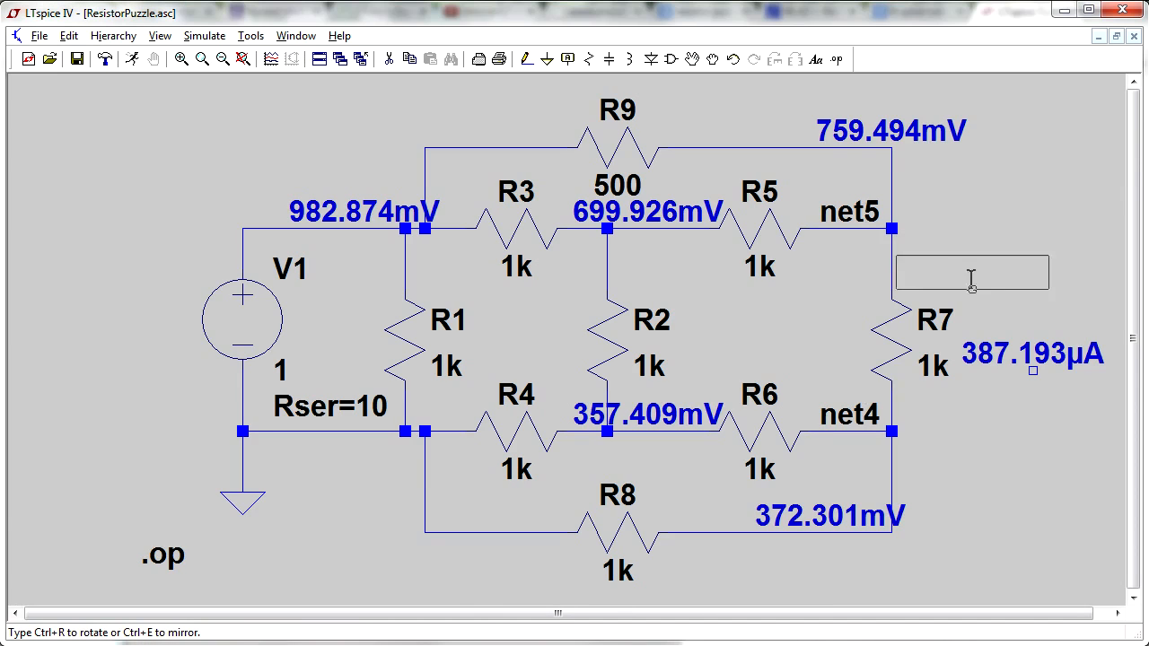
key(ctrl+r)
click(880, 274)
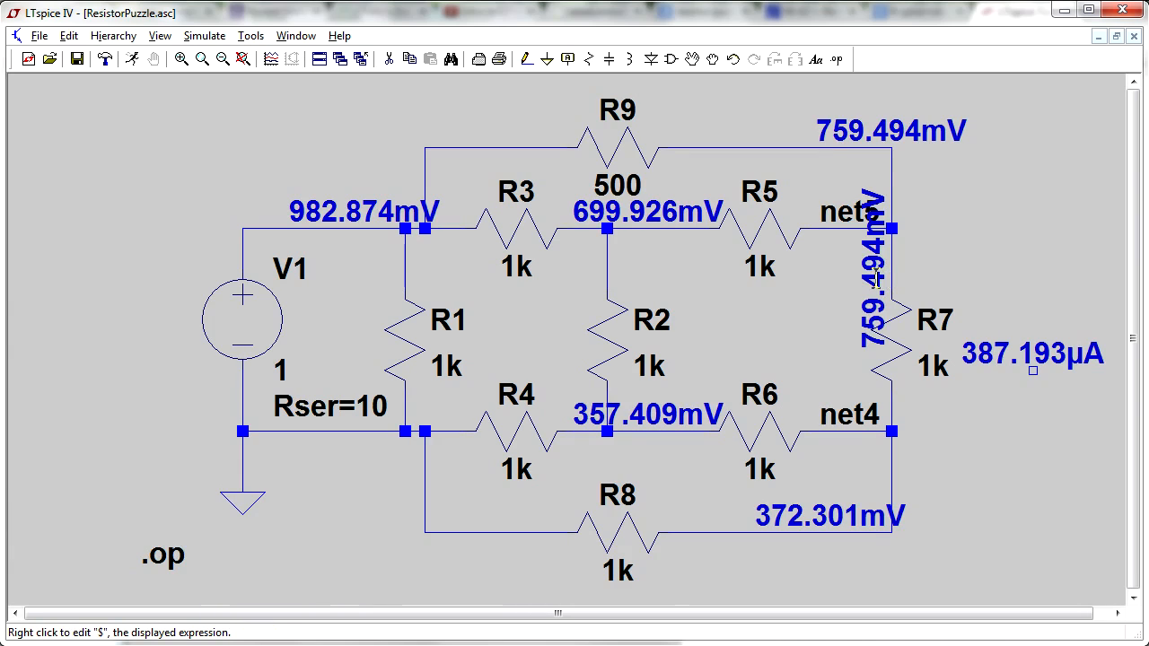
right_click(875, 276)
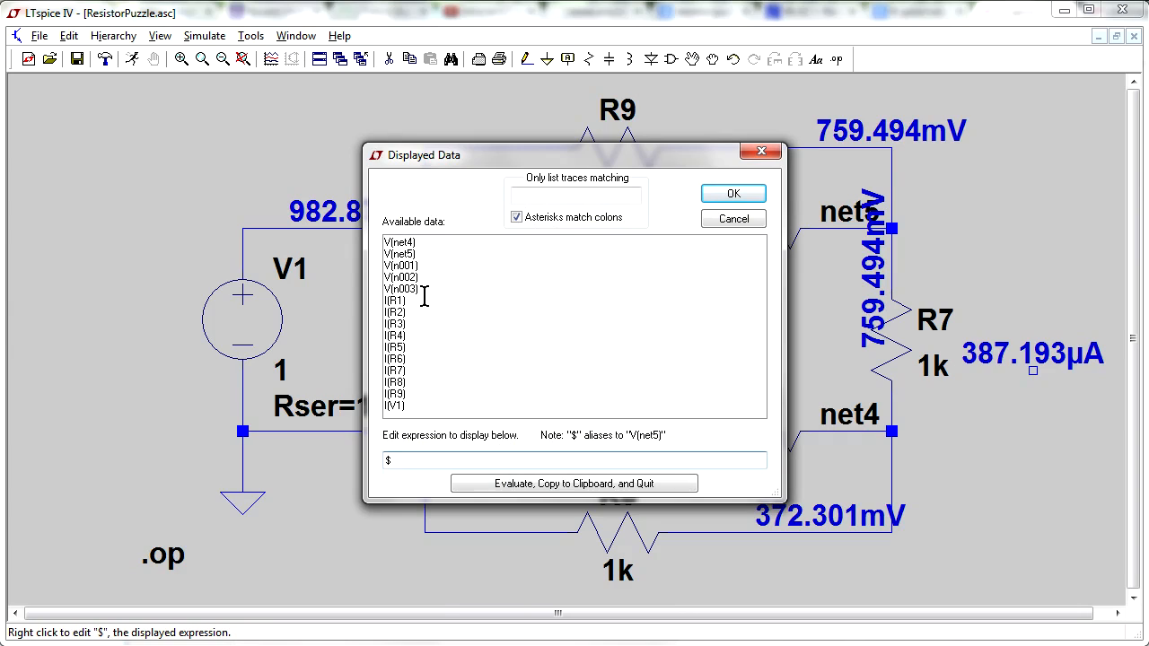
click(401, 254)
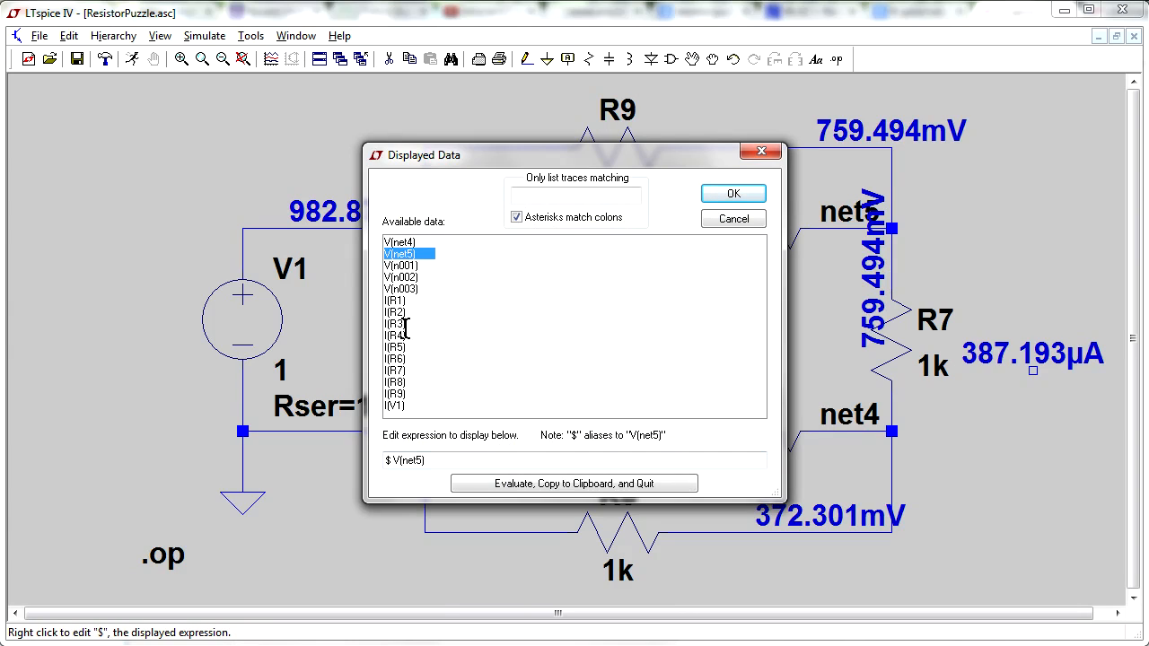
click(399, 359)
click(406, 254)
click(405, 265)
click(406, 359)
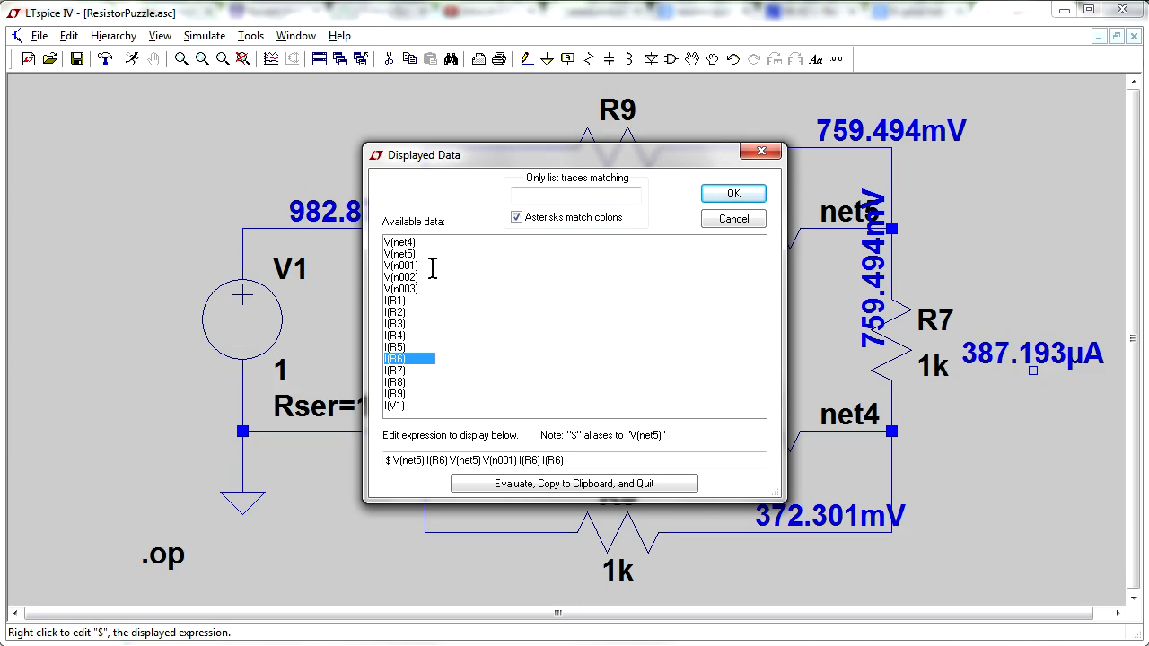
click(413, 253)
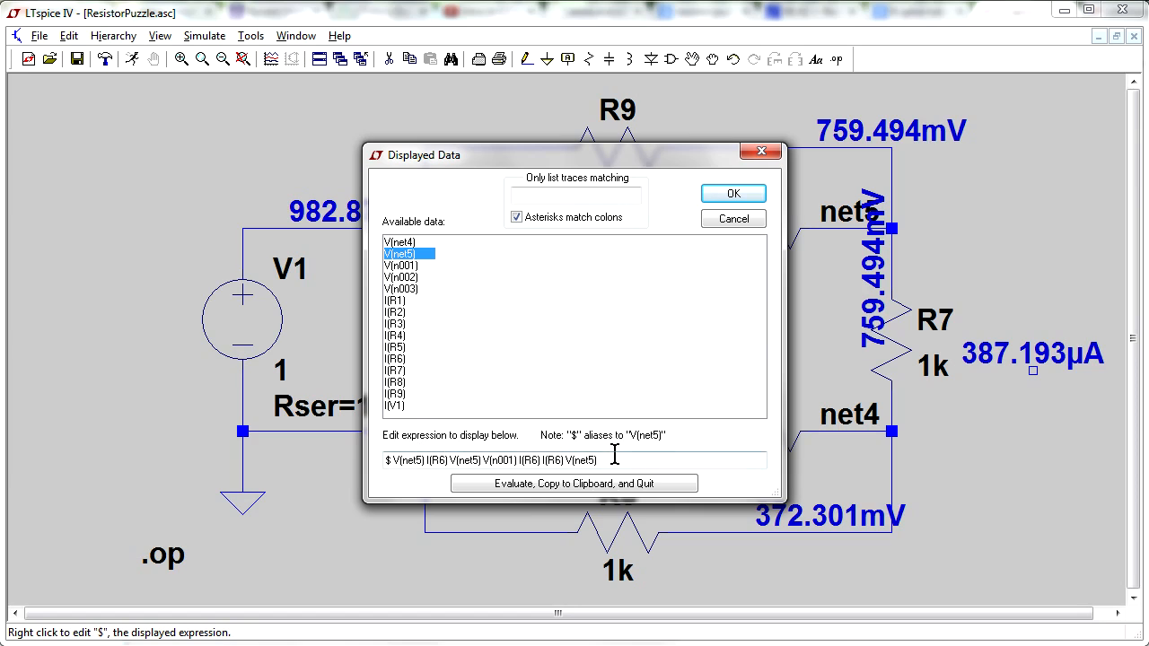
Step: Replace the label's whole expression with the voltage difference across R7, V(net5)-V(net4)
drag(655, 461, 354, 476)
key(BackSpace)
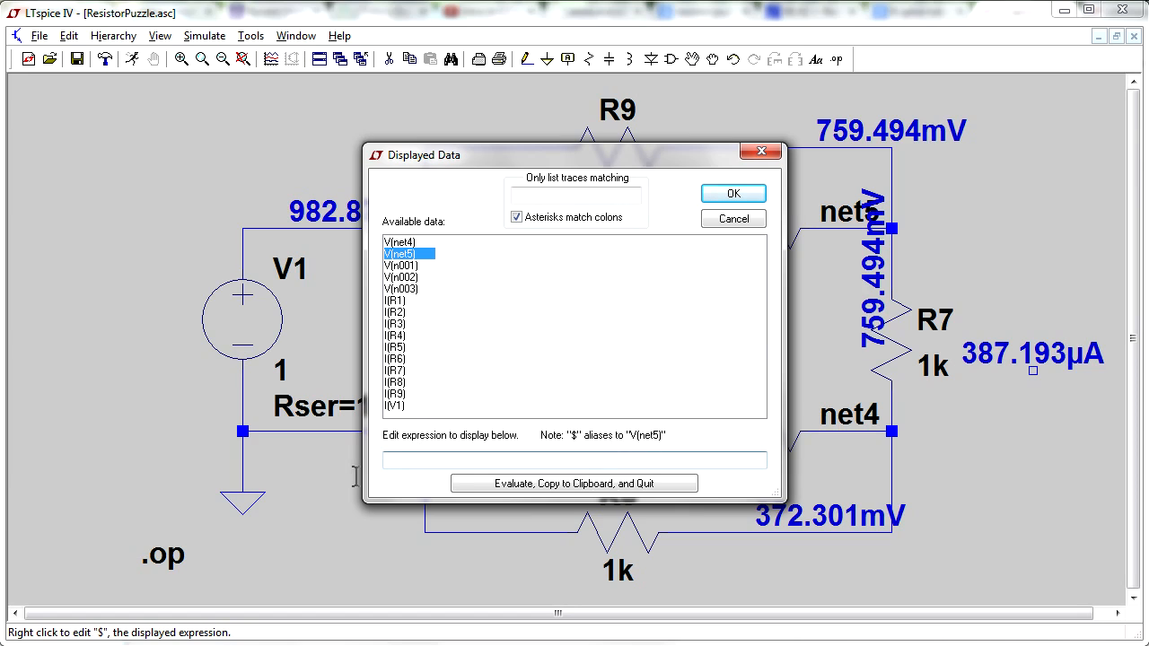
click(410, 254)
text(-)
click(404, 243)
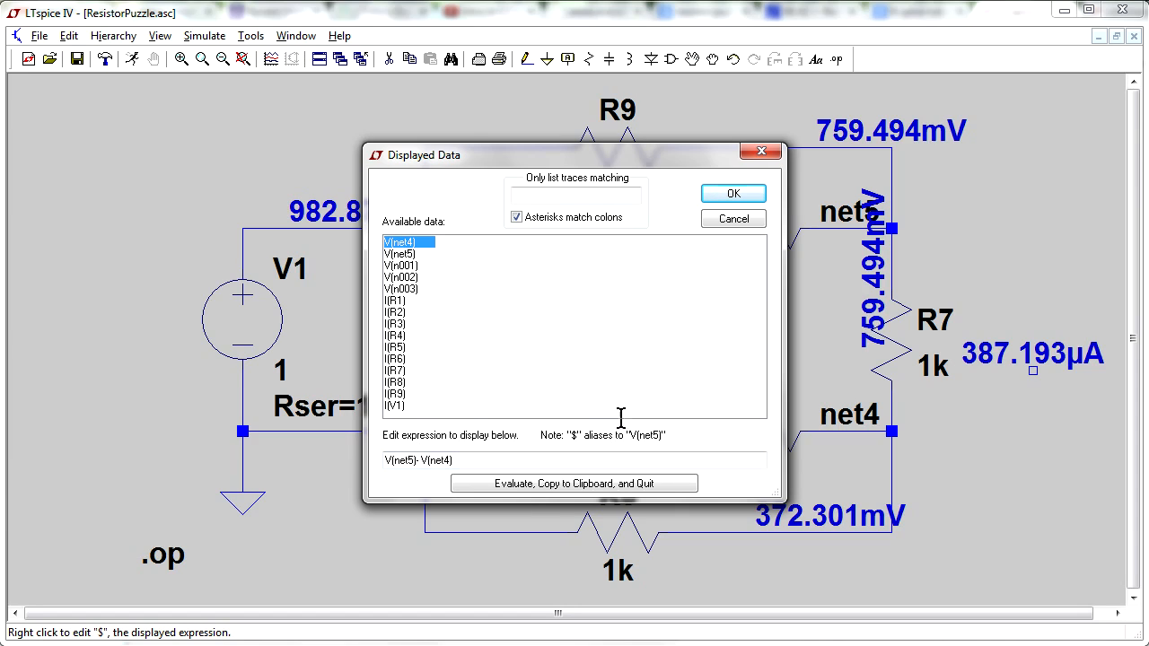
click(724, 190)
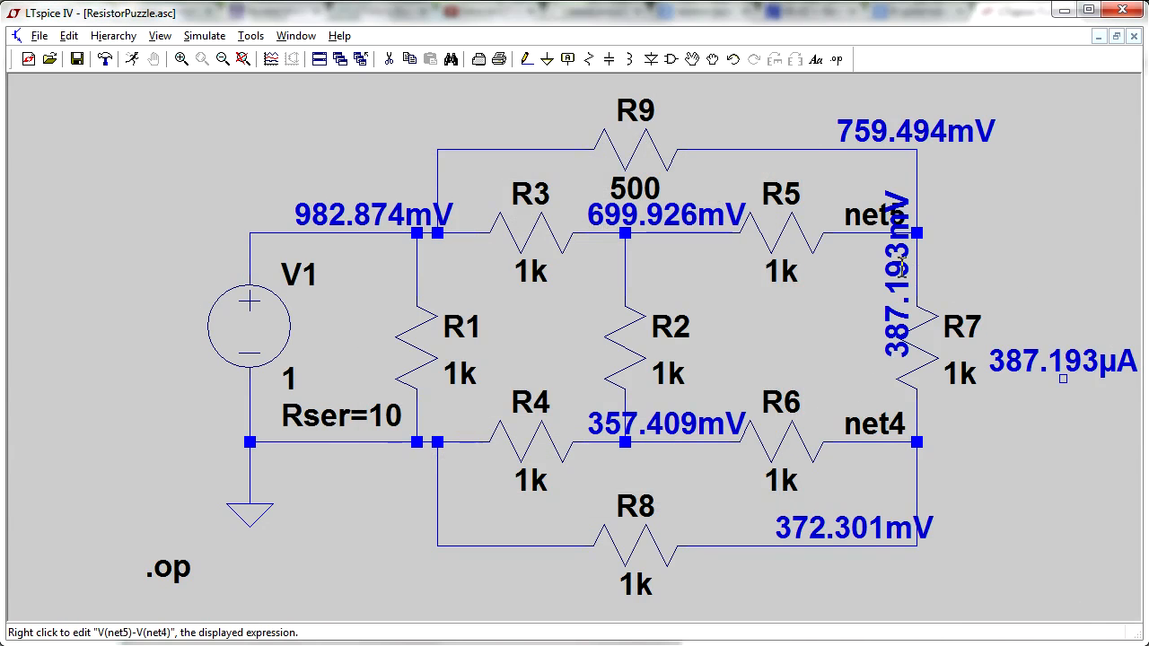
Step: Move the V(net5)-V(net4) label to the clear area beside R7, above the current label, rotated to horizontal
click(692, 59)
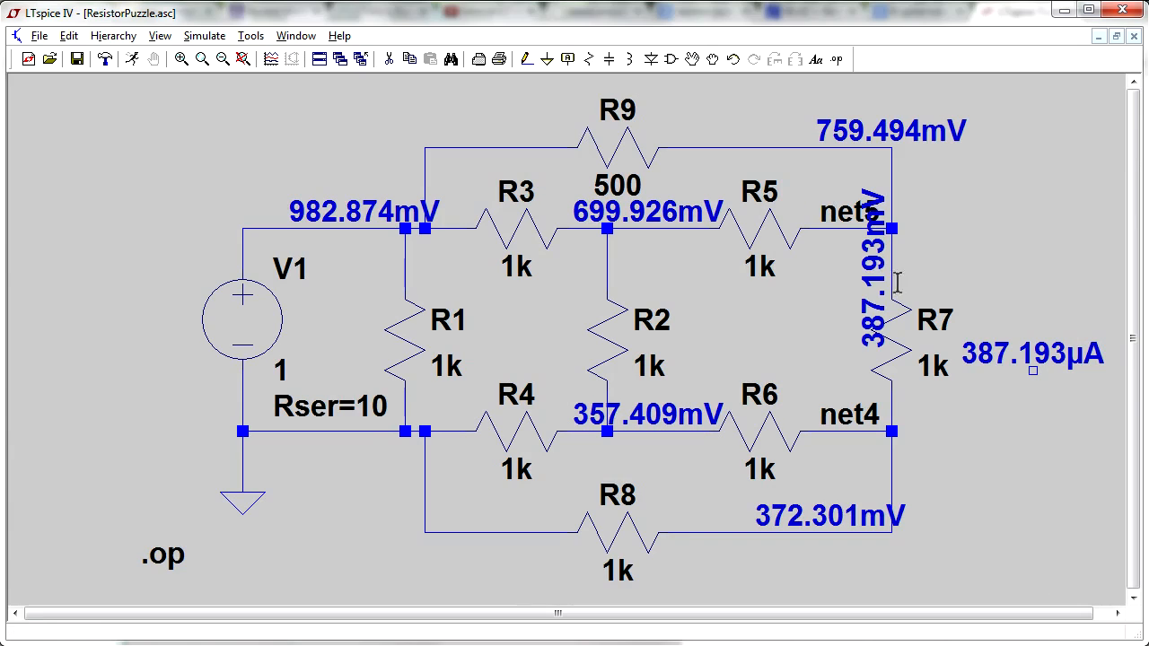
click(875, 266)
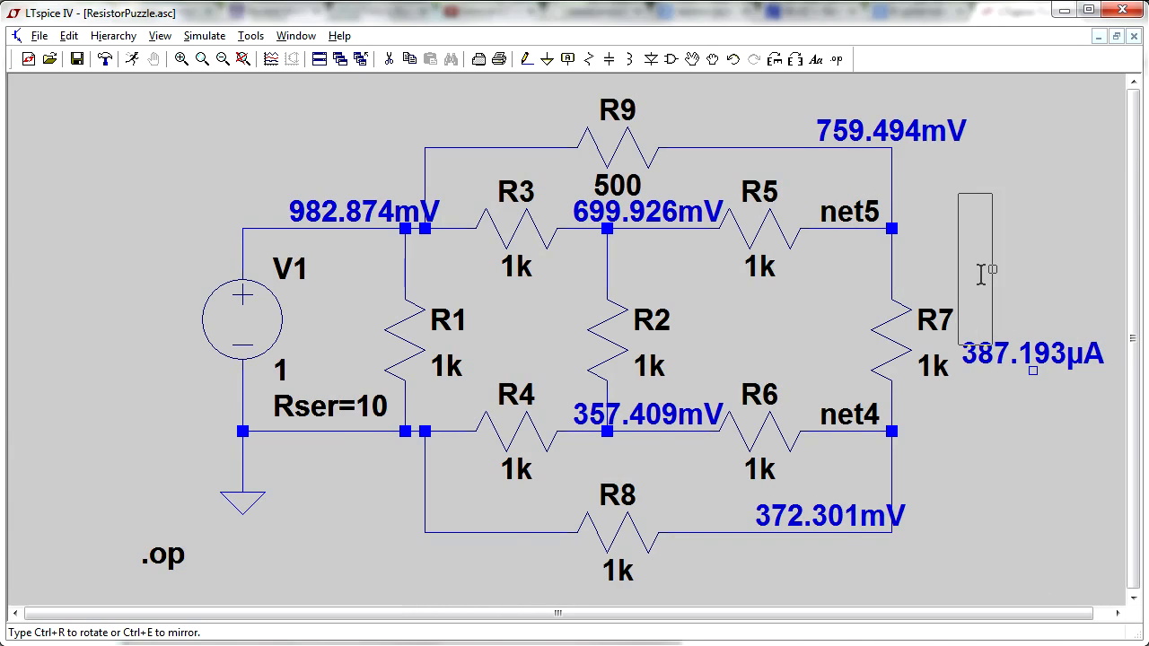
key(ctrl+r)
click(946, 275)
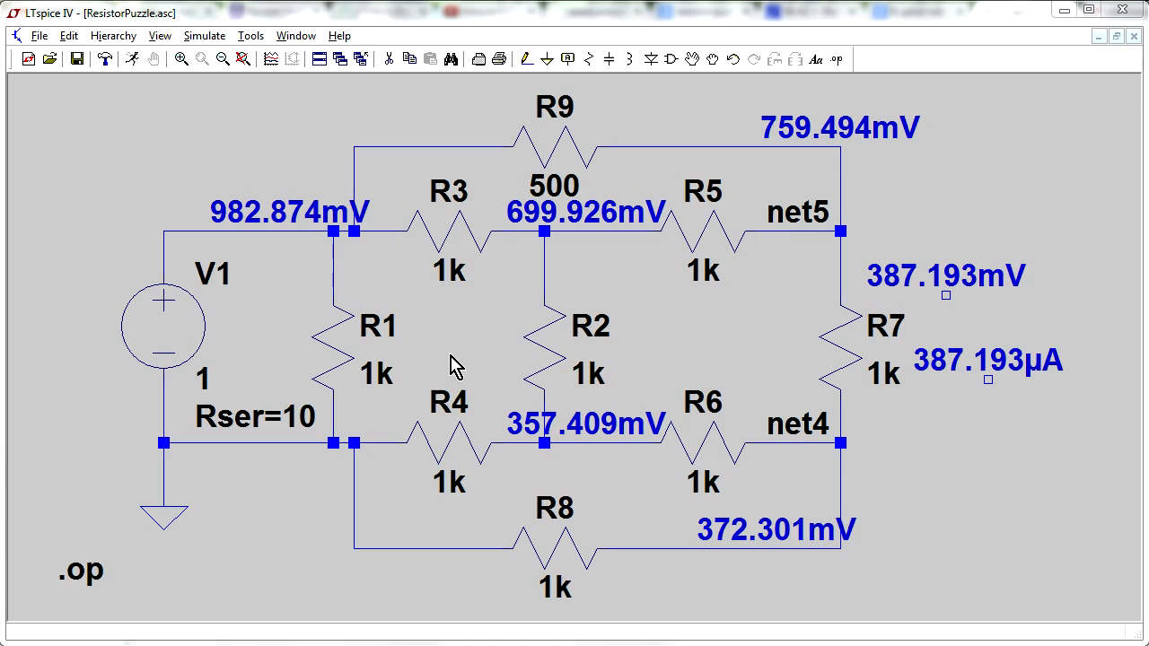
Step: Set R5's resistance to 850, rerun the operating point simulation and close its results list
right_click(709, 289)
text(8)
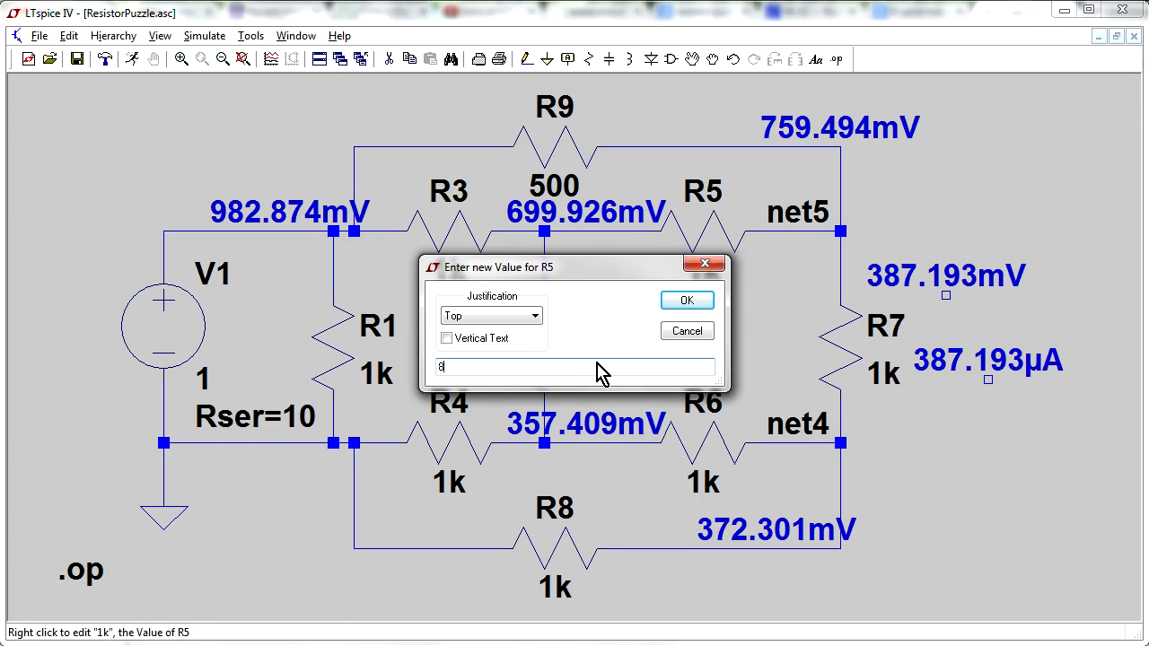
text(50)
key(Return)
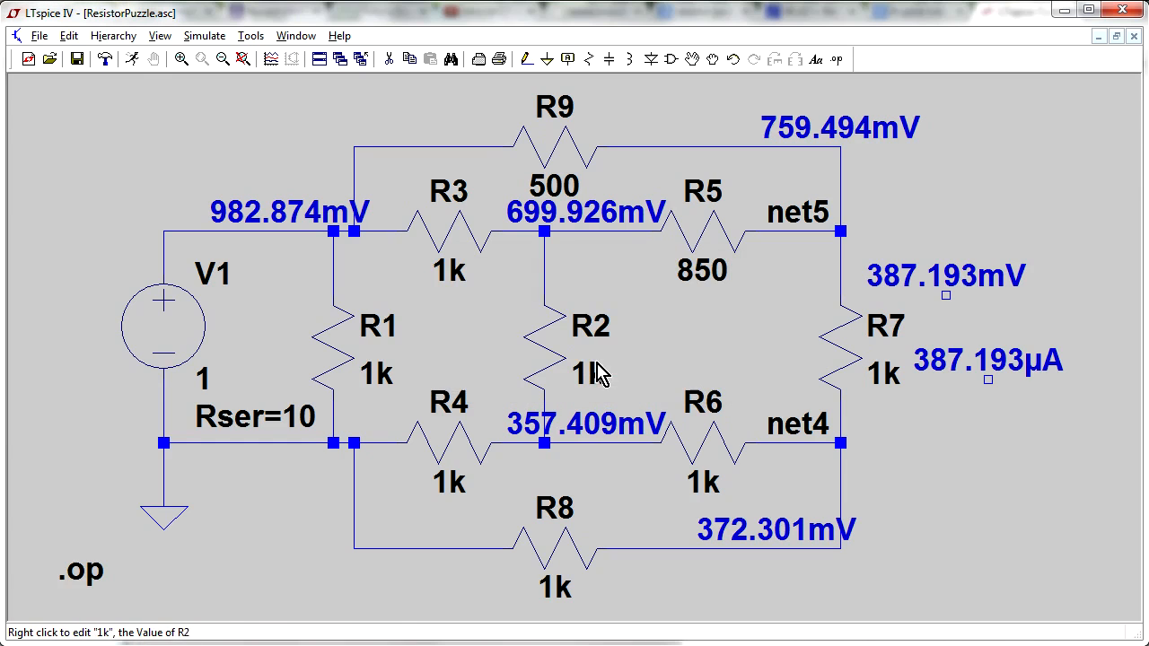
click(133, 59)
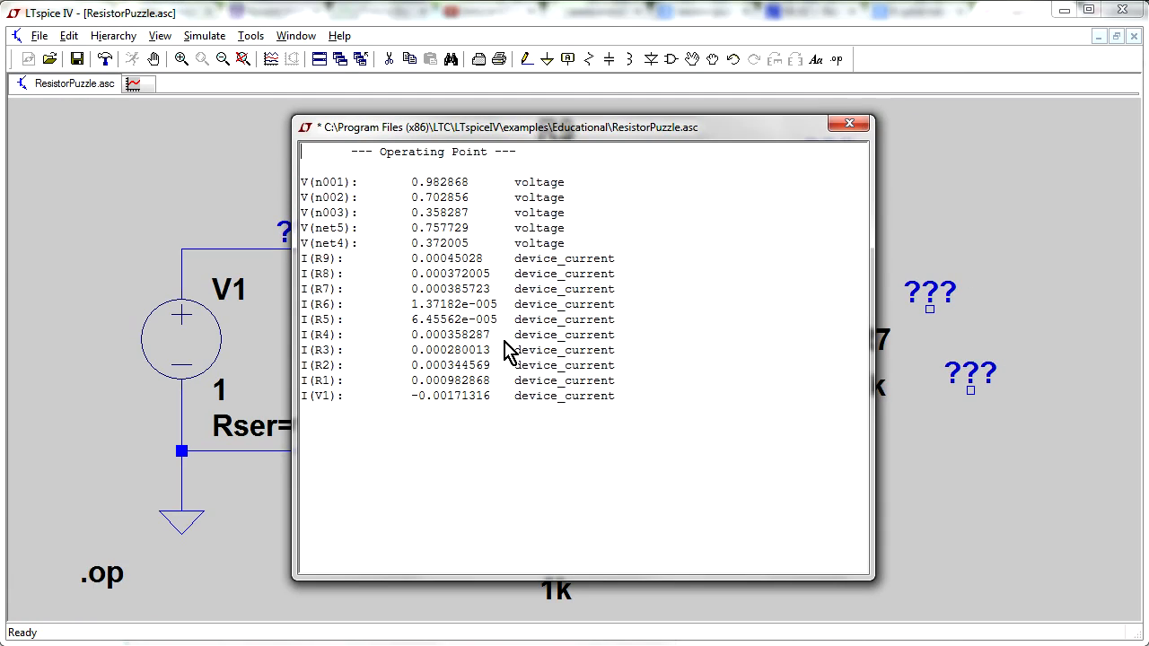
click(849, 123)
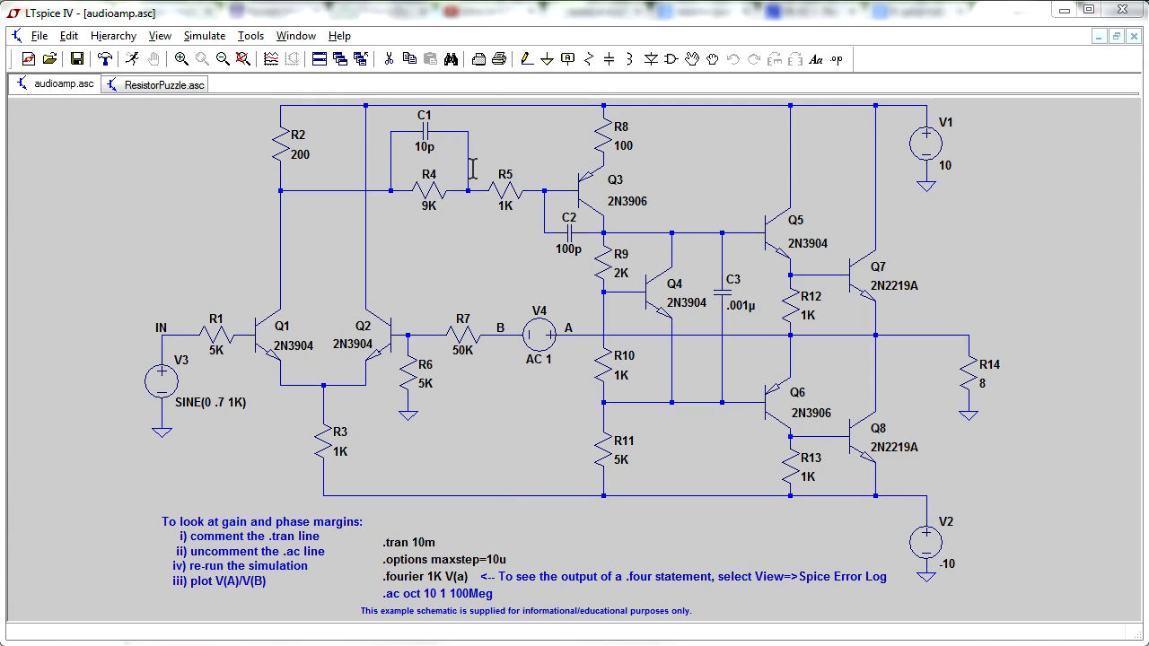
Step: Add a DC operating point command, .op, just above the .tran line on the audioamp schematic
click(192, 36)
click(256, 180)
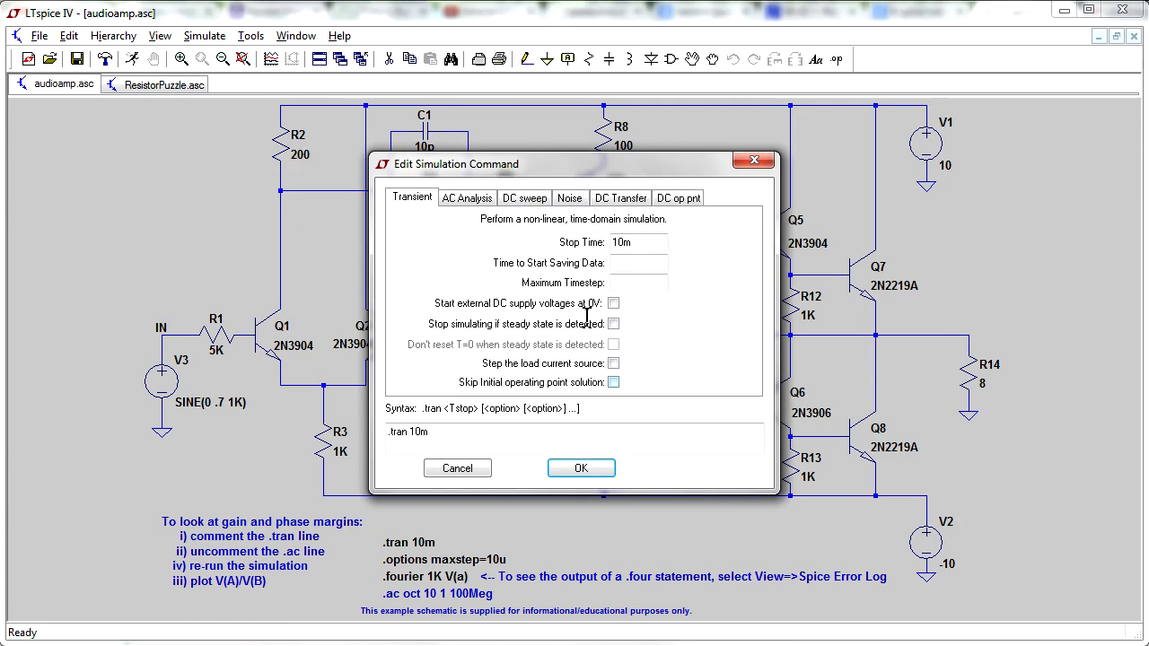
click(675, 198)
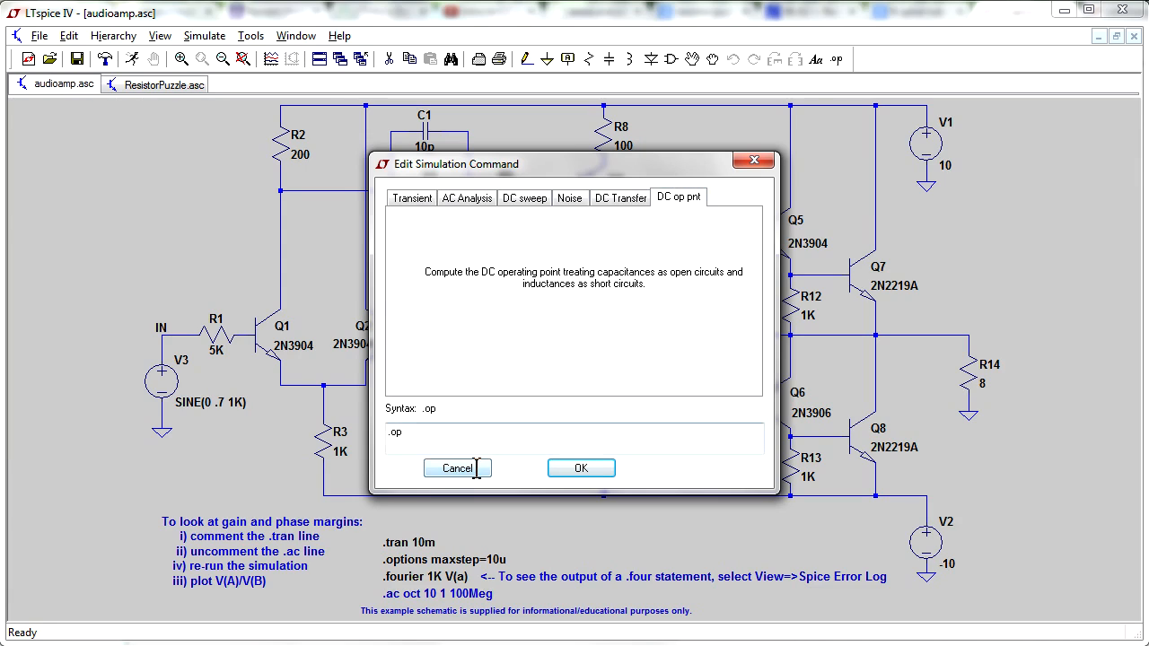
click(579, 467)
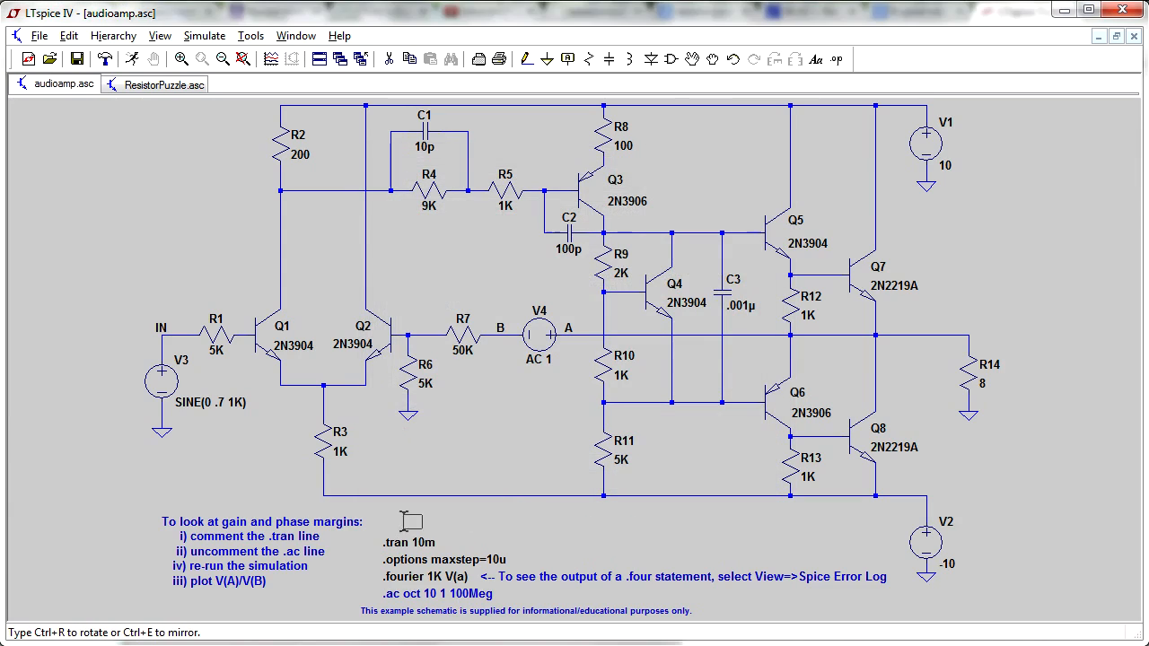
click(386, 524)
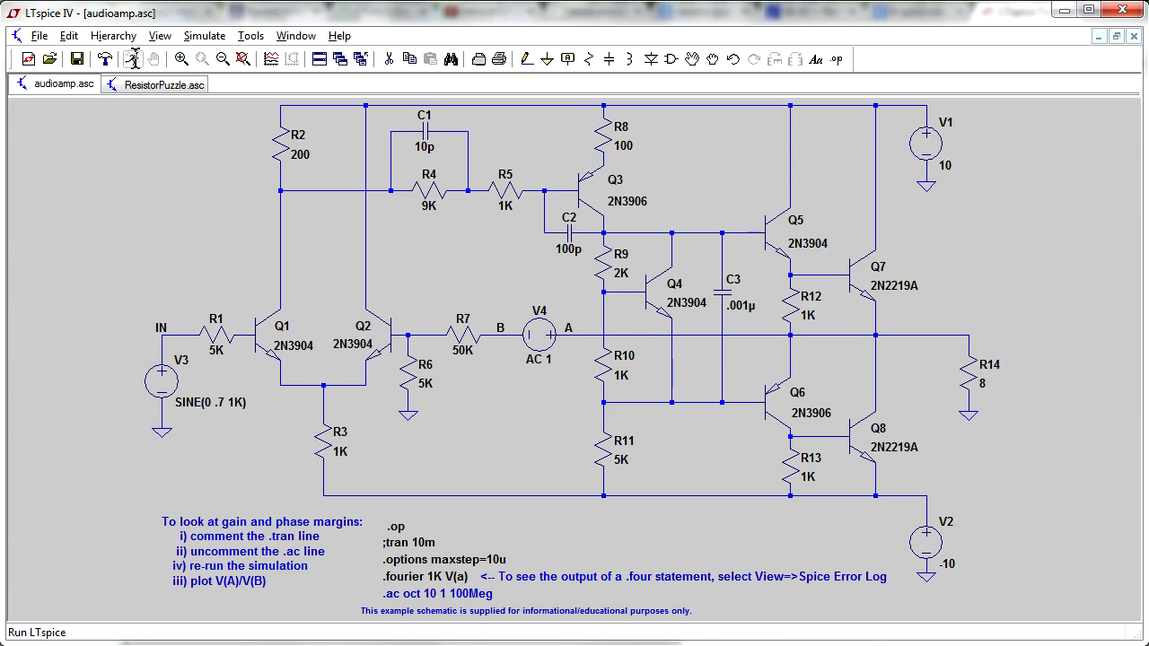
Step: Run the amplifier's operating point simulation, look over the listed node voltages and device currents, and close the list
click(131, 58)
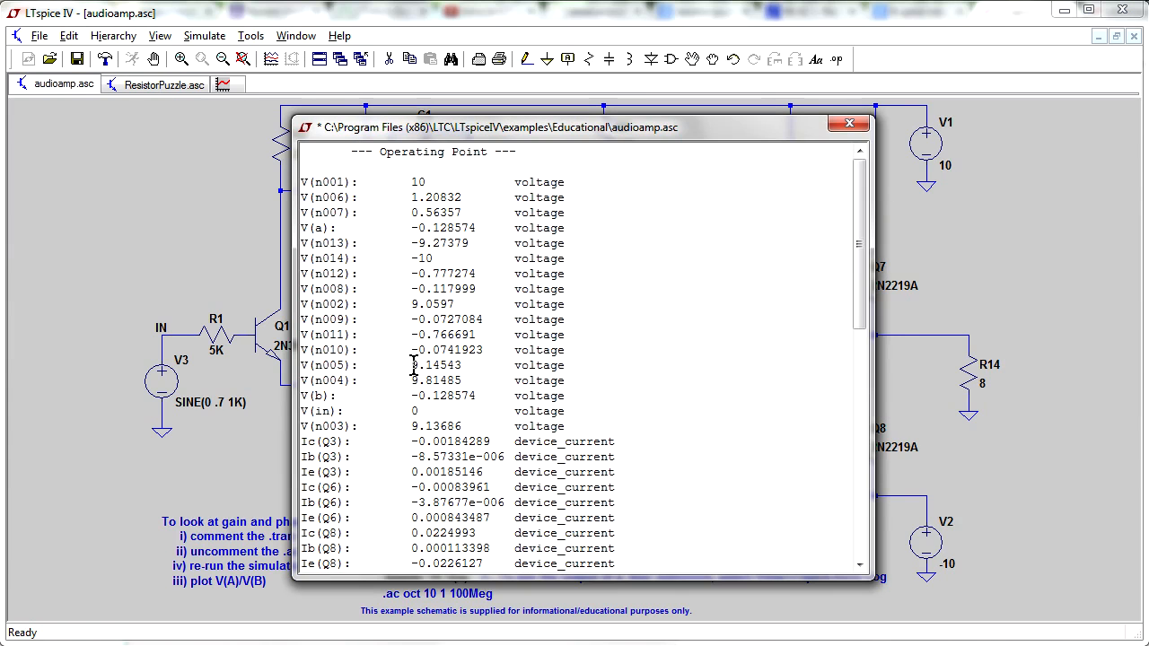
drag(859, 217, 836, 185)
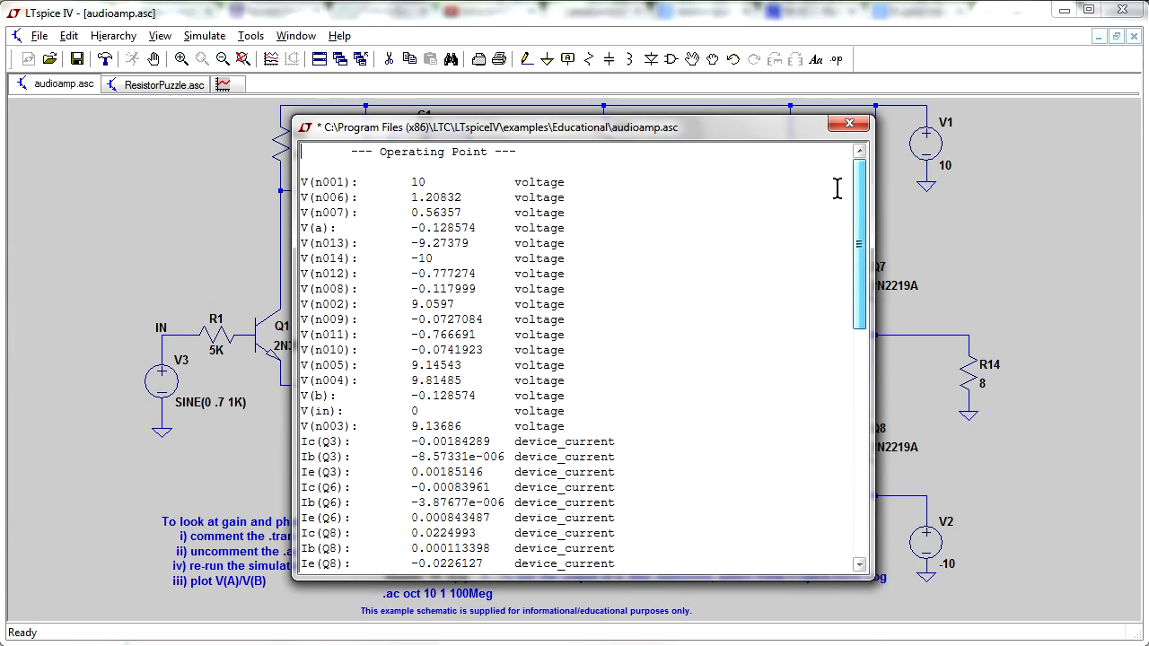
click(848, 122)
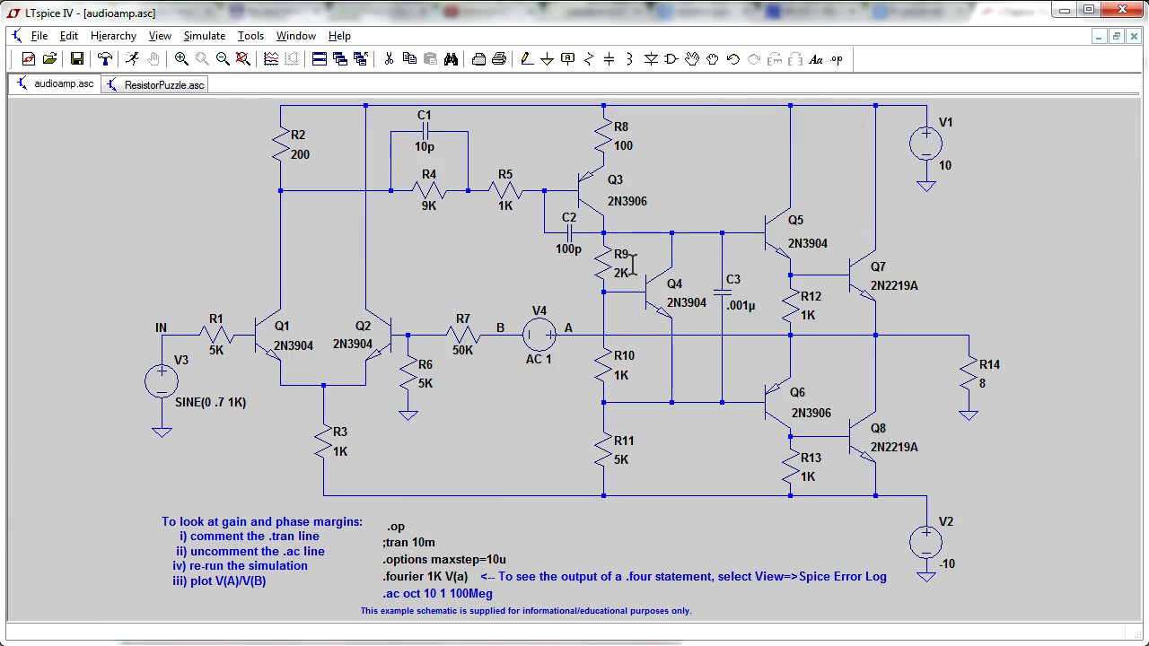
Step: Place operating point data labels on the amplifier's wires, including those at the bases of Q5, Q7 and Q2
right_click(689, 232)
click(684, 232)
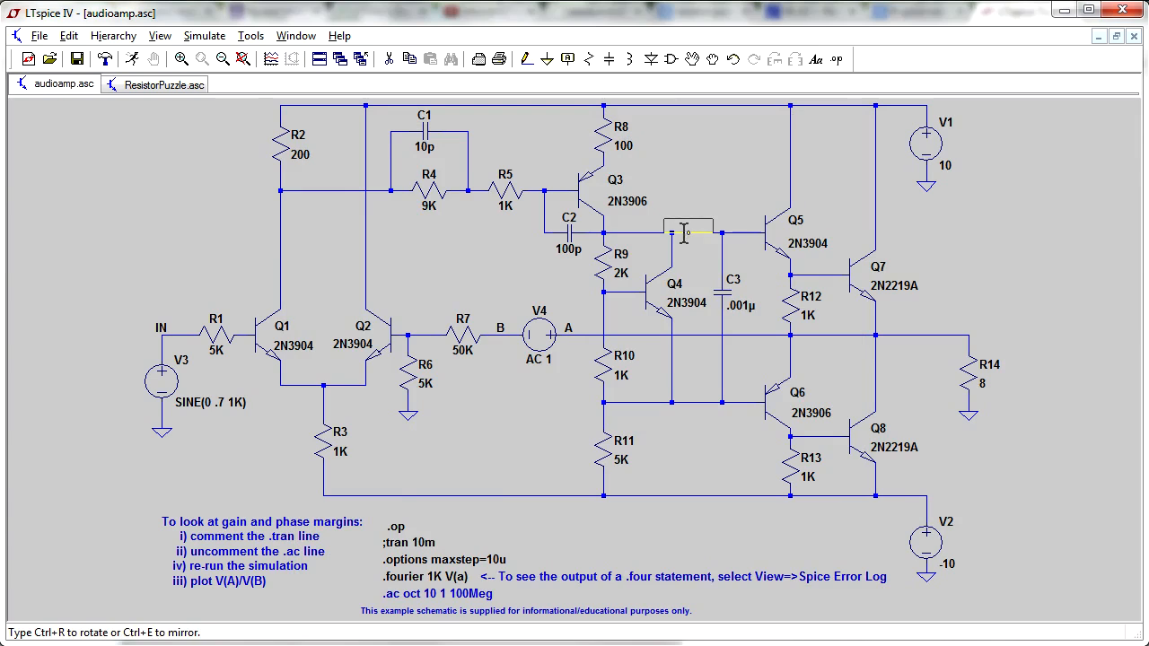
click(684, 233)
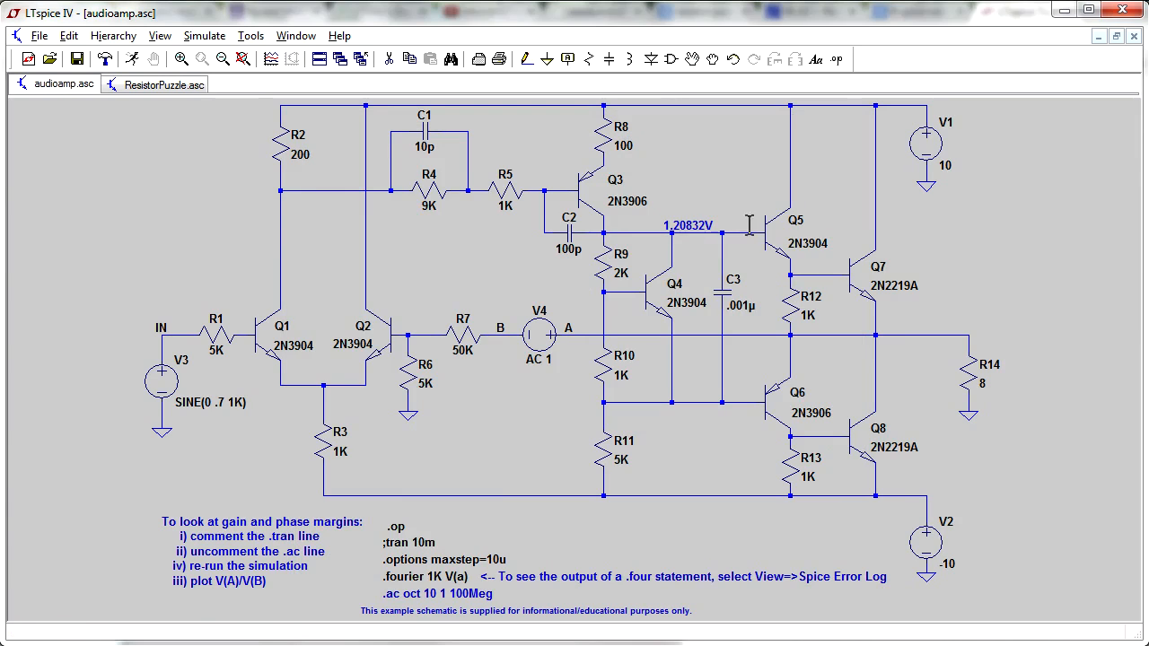
click(817, 273)
click(426, 333)
click(424, 332)
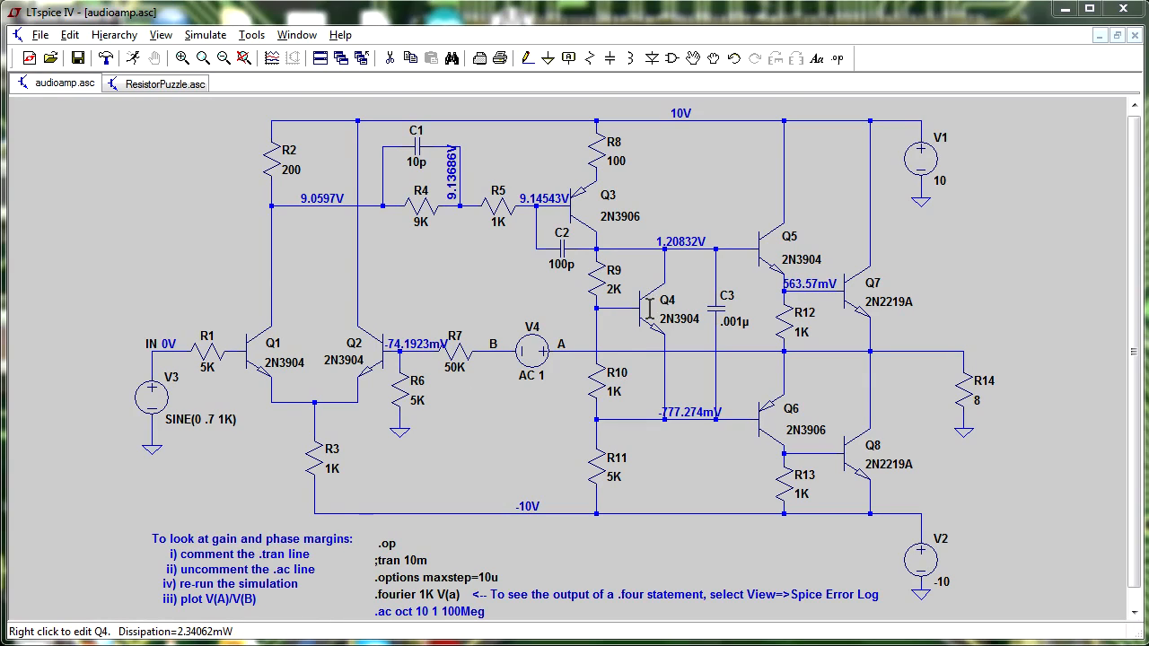
Step: Open the list of replacement bipolar transistors for Q4 and enlarge it to show more of the SPICE model column
right_click(648, 305)
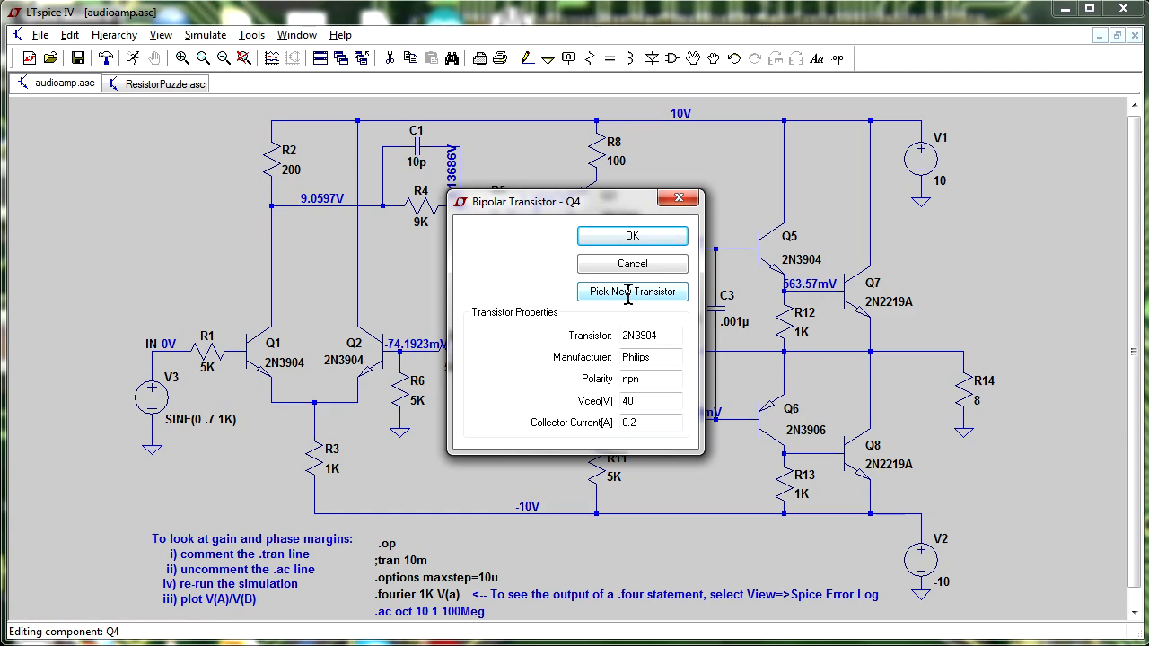
click(630, 294)
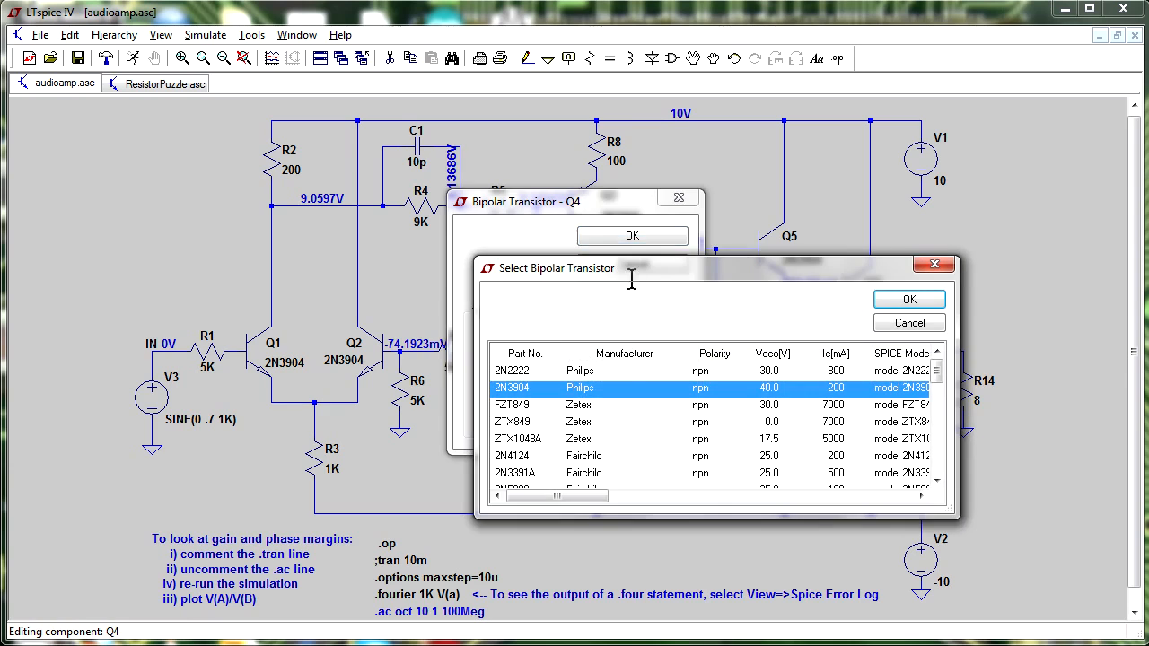
drag(637, 260, 362, 128)
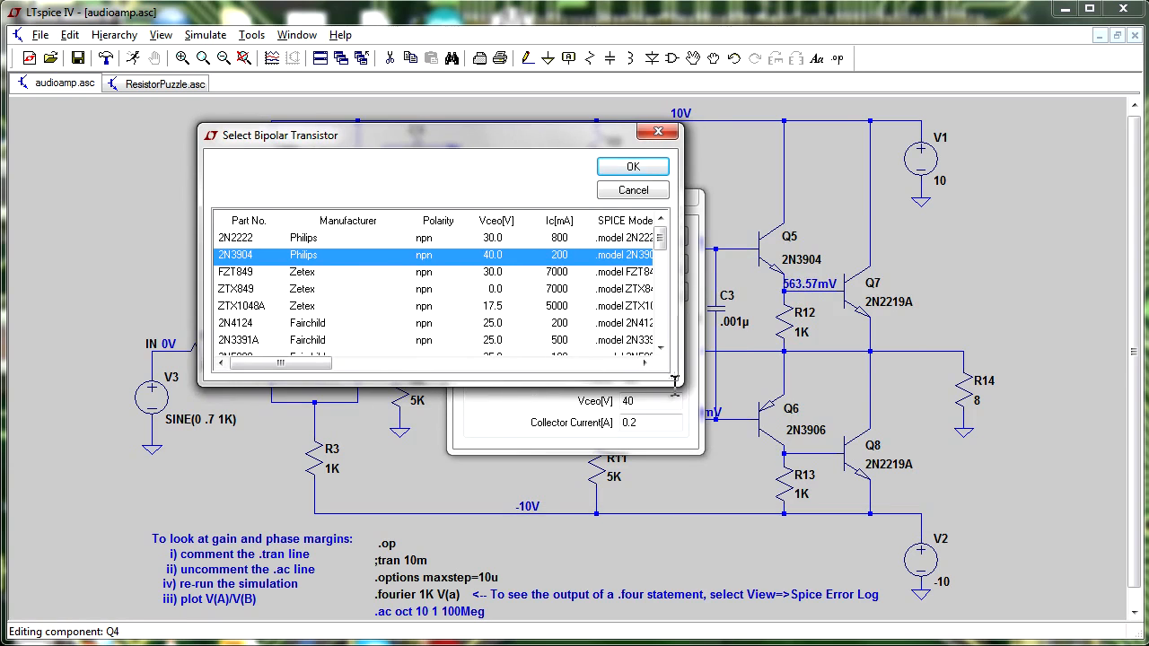
drag(674, 381, 1014, 564)
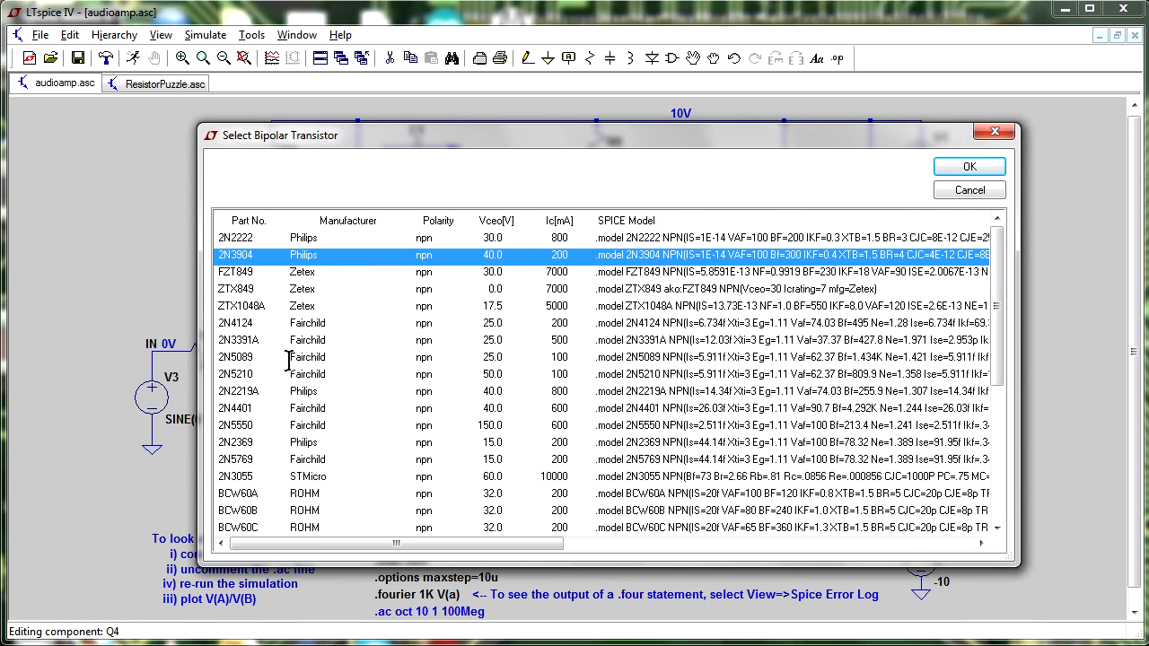
drag(996, 260, 1011, 218)
drag(1018, 257, 1148, 257)
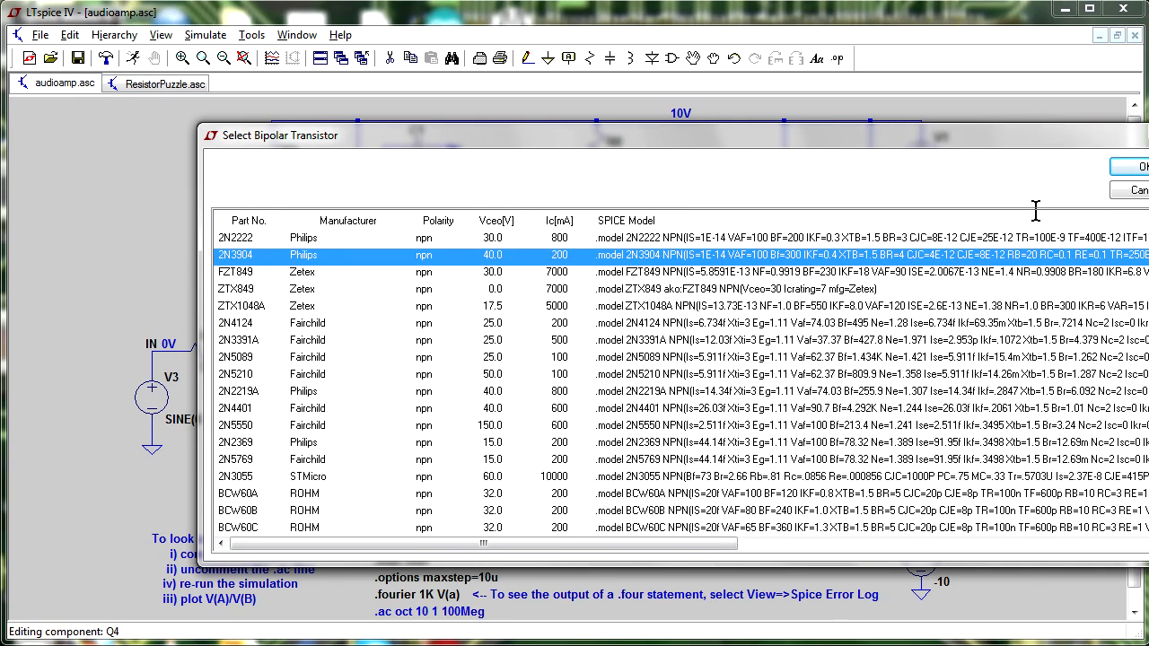
drag(850, 135, 690, 112)
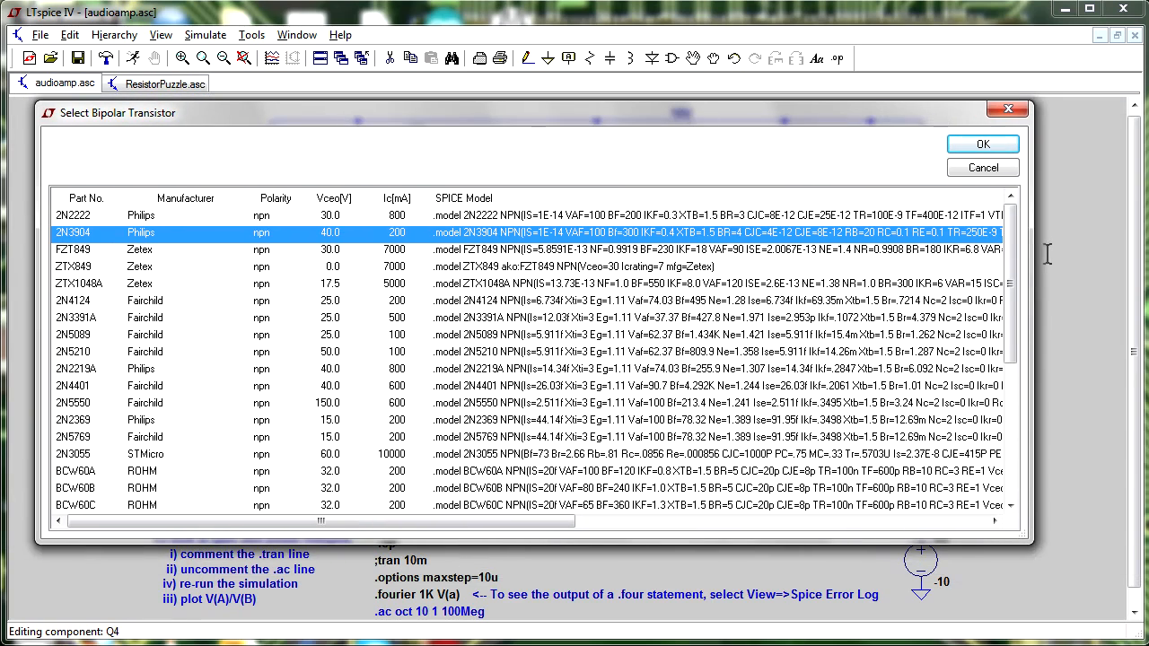
drag(1032, 254, 1120, 254)
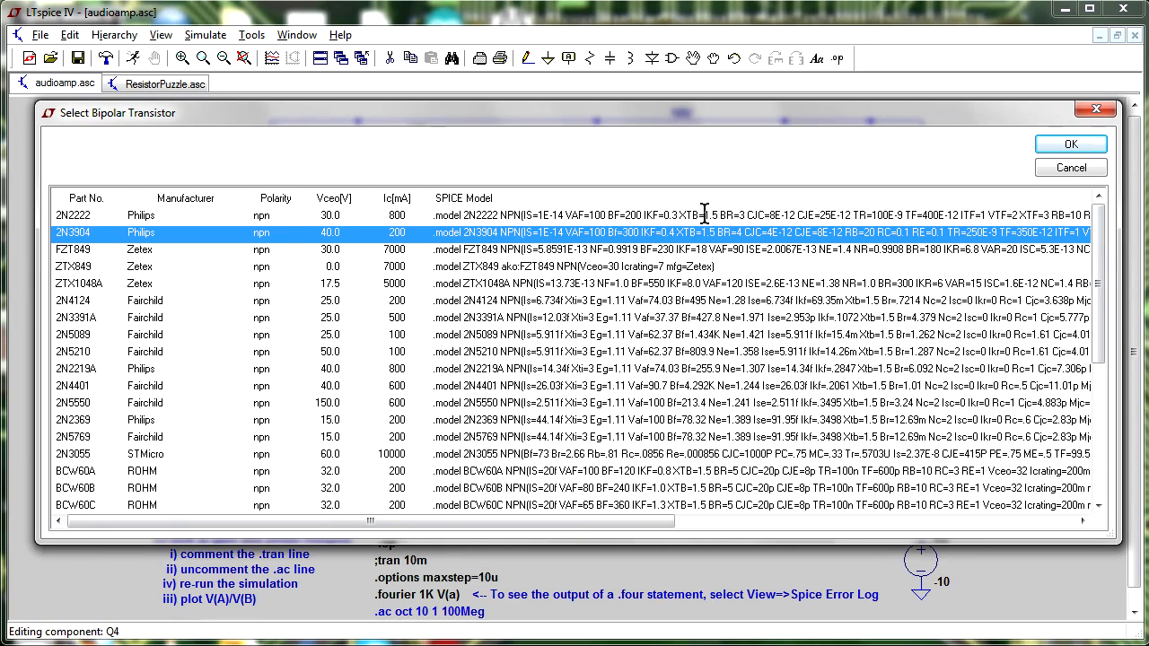
Step: Examine the SPICE model entries of the ZTX1048A, 2N3391A and 2N5089, and cancel out of Q4's transistor settings
click(689, 282)
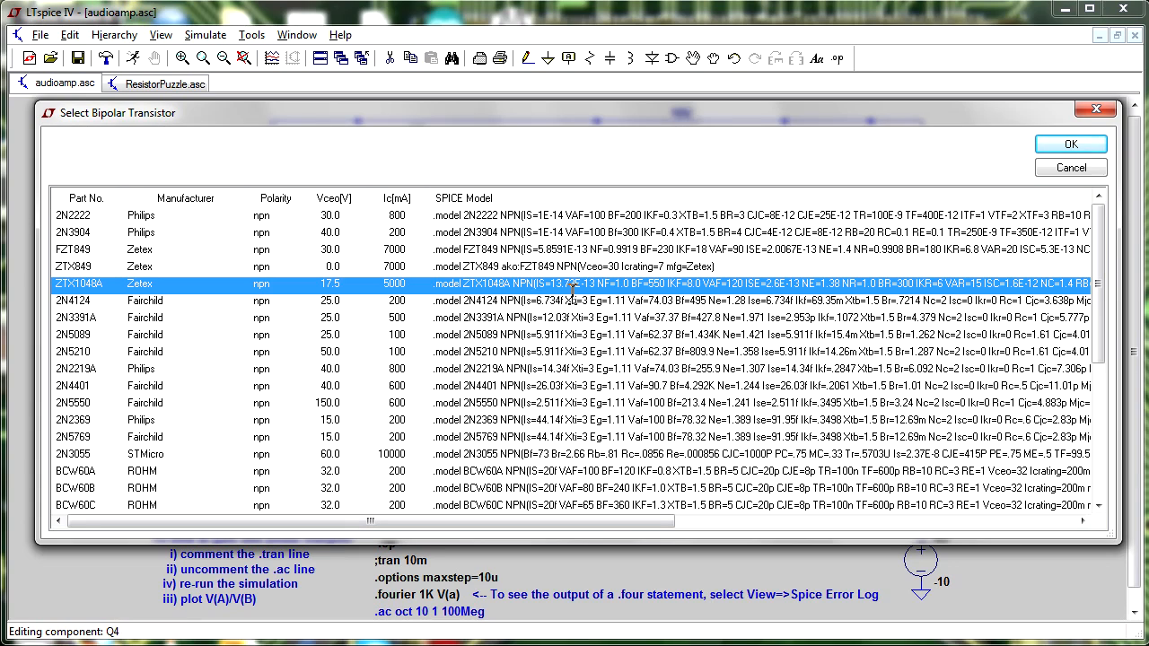
click(581, 318)
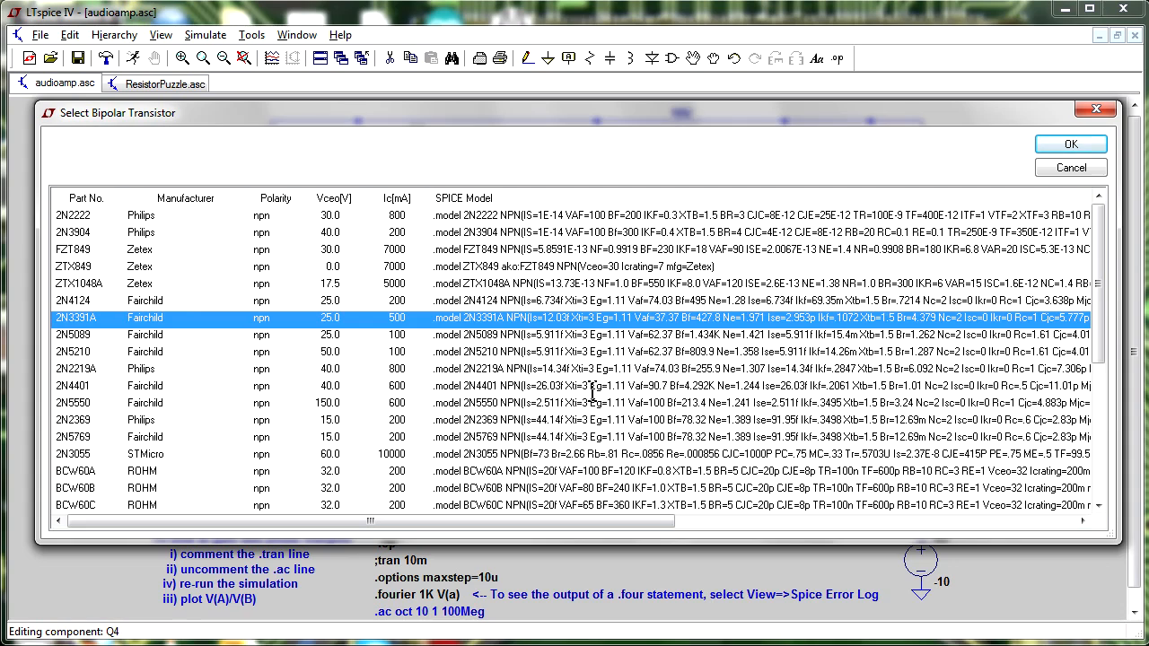
click(566, 335)
scroll(574, 395, down, 5)
scroll(577, 406, up, 5)
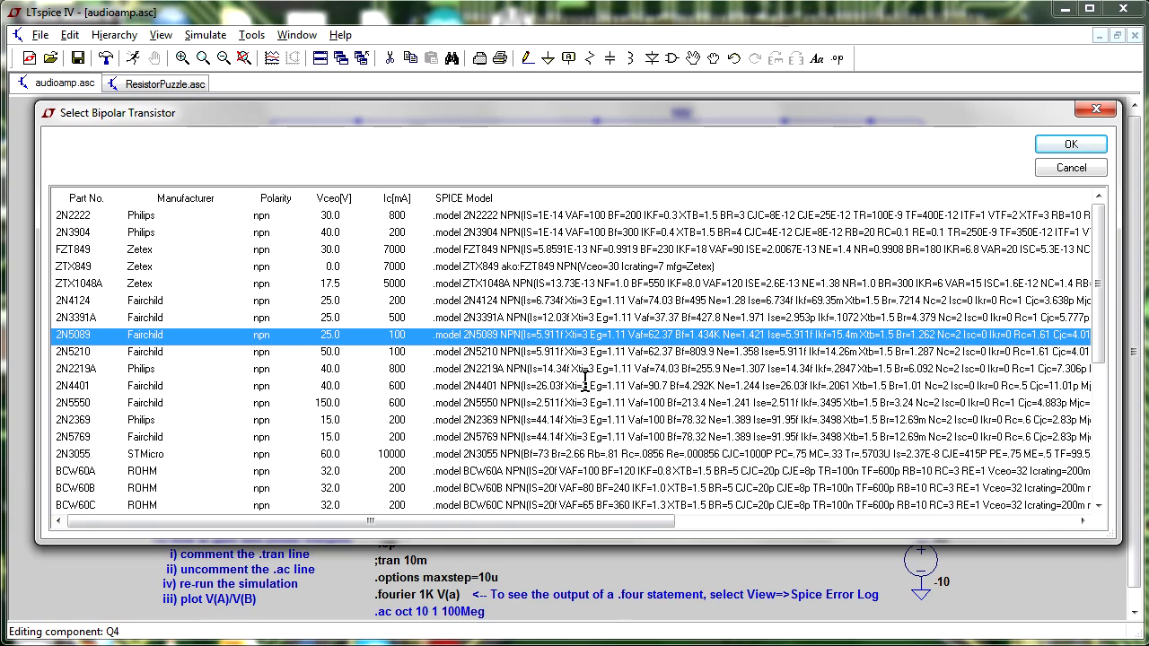
click(1058, 149)
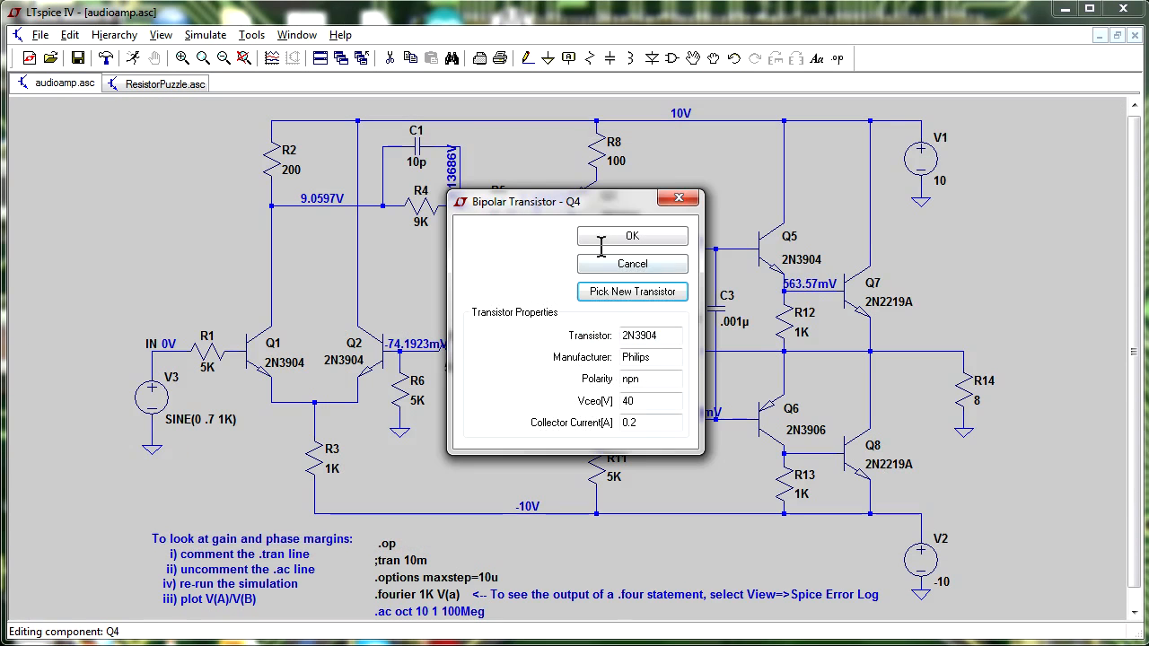
click(639, 267)
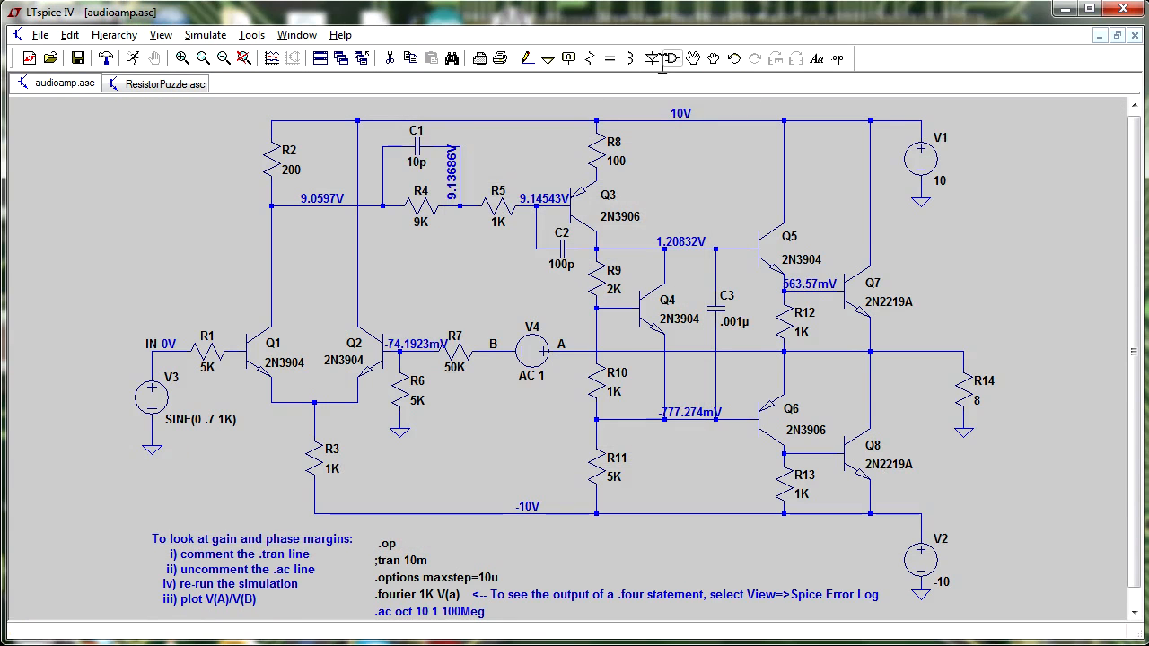
Step: In the Opamps component library, view the ideal opamp symbol and open the LTC6405 macromodel's test fixture
click(666, 58)
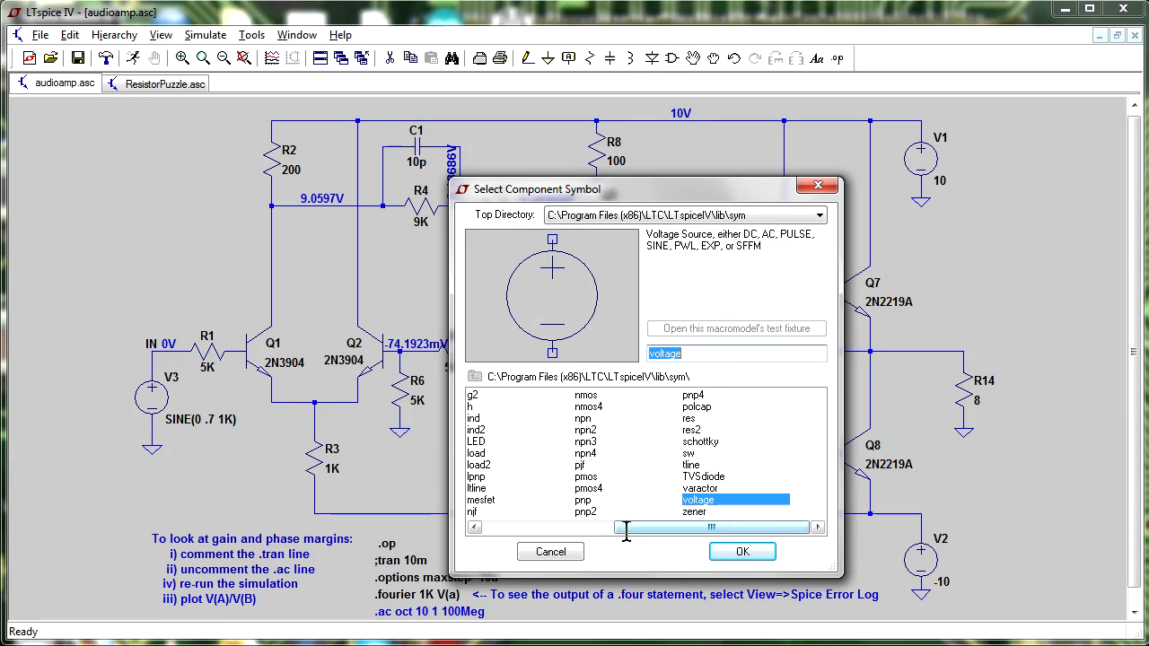
click(470, 527)
double_click(485, 442)
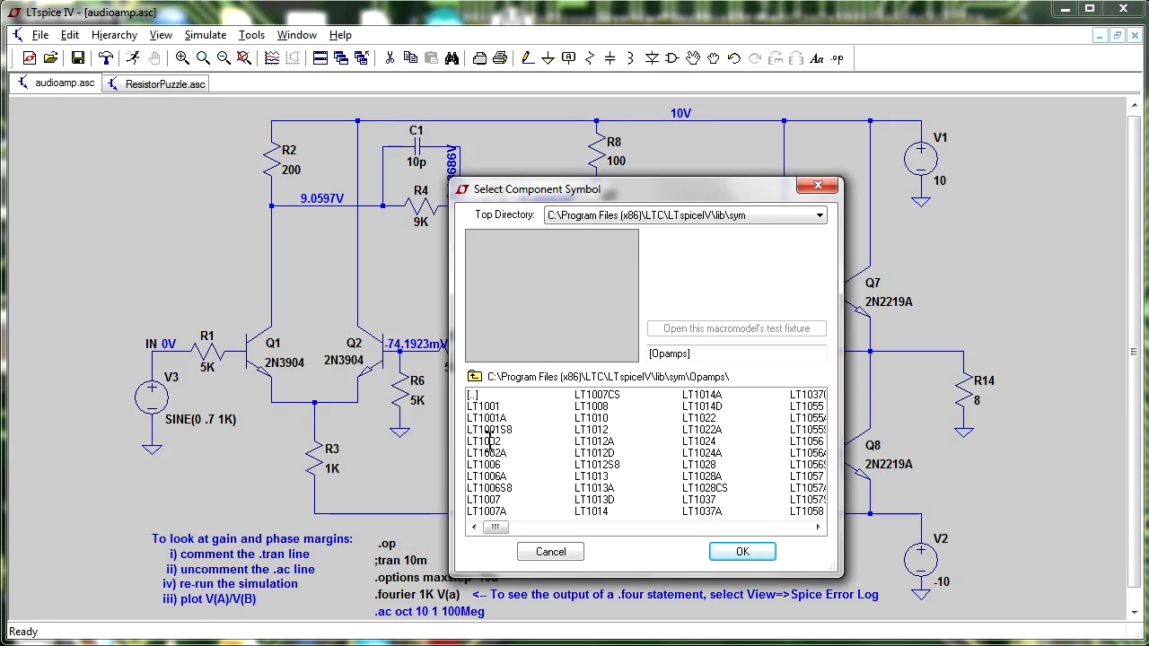
drag(489, 526, 790, 523)
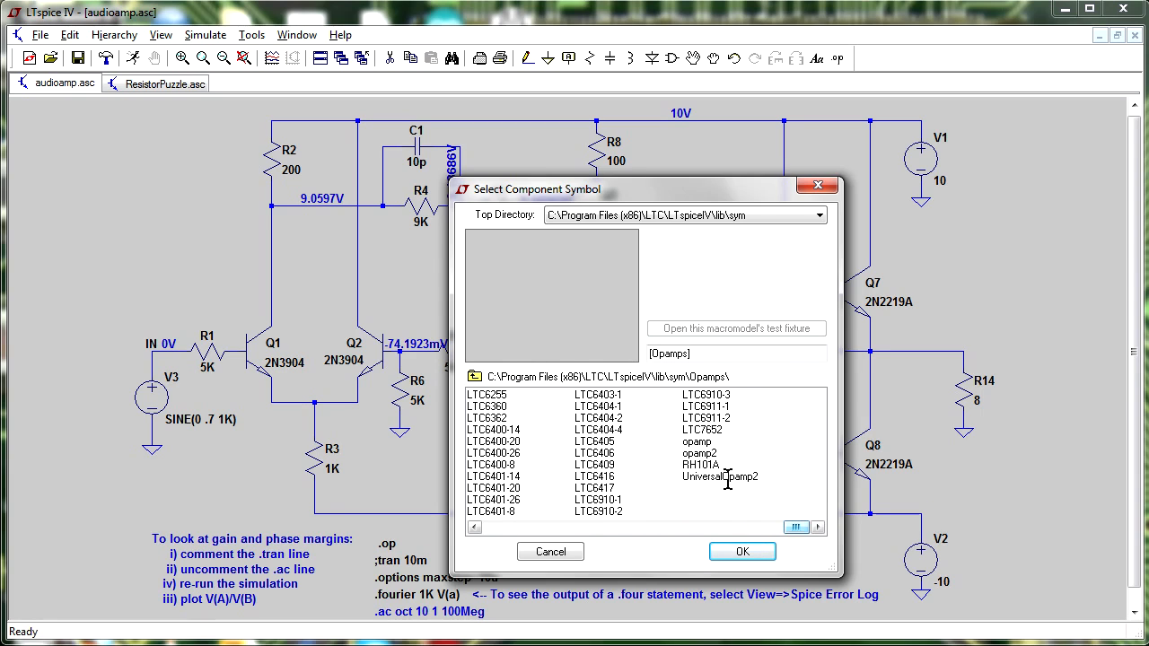
click(704, 441)
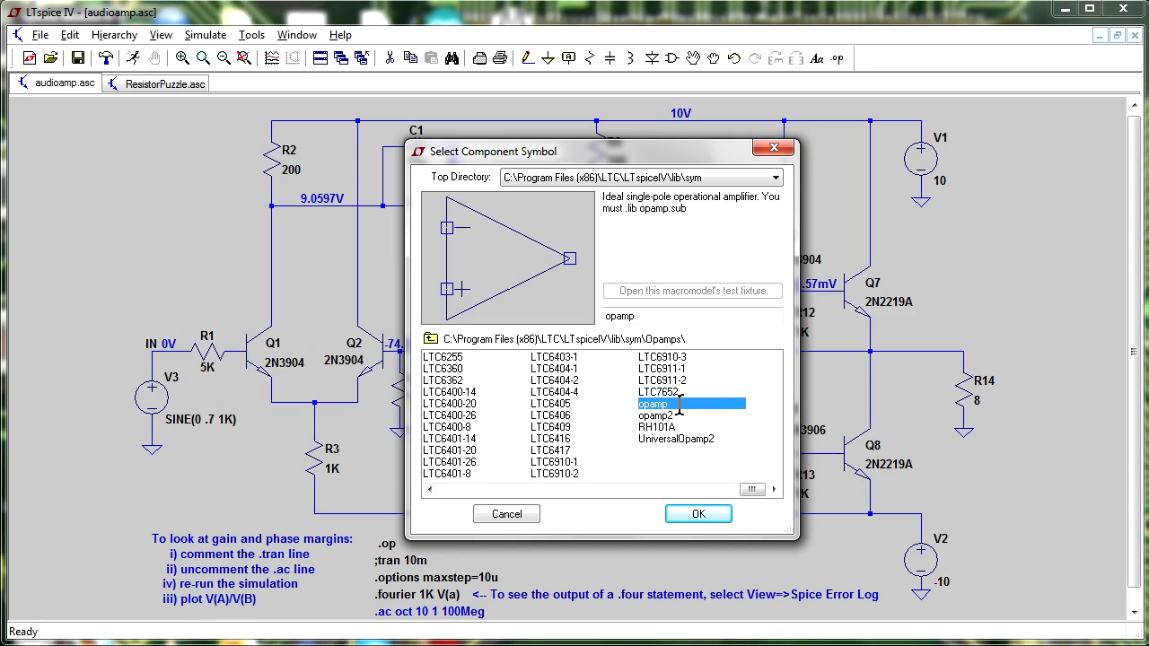
click(554, 406)
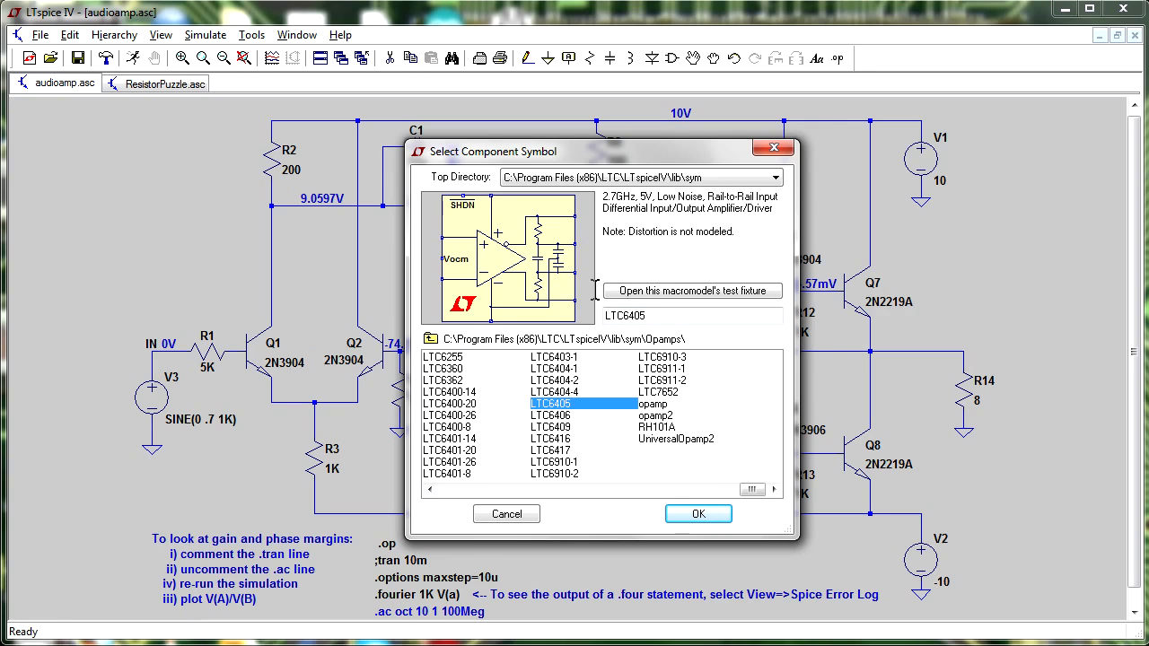
click(687, 293)
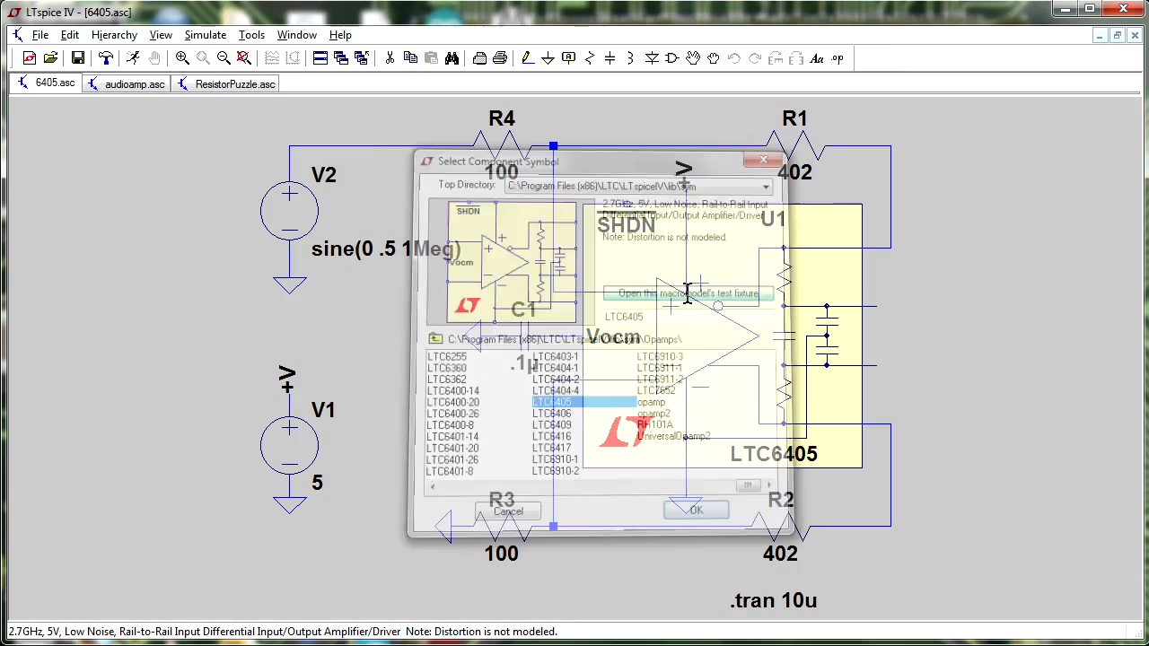